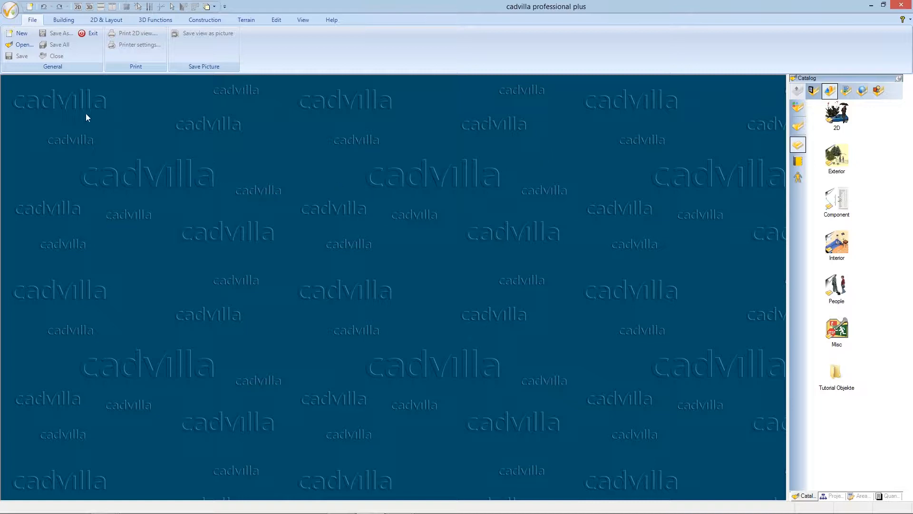
Create a new project, maximize its 2D view and switch off its first active drawing option
click(22, 34)
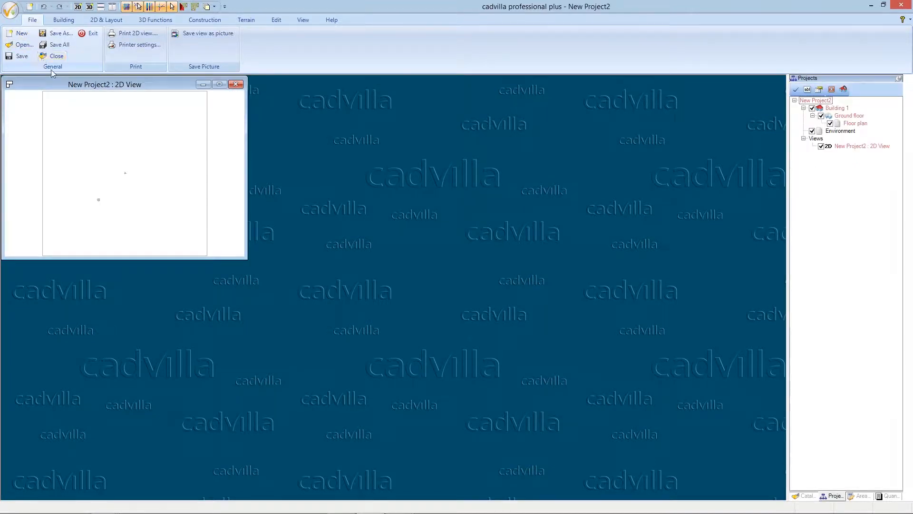
click(220, 84)
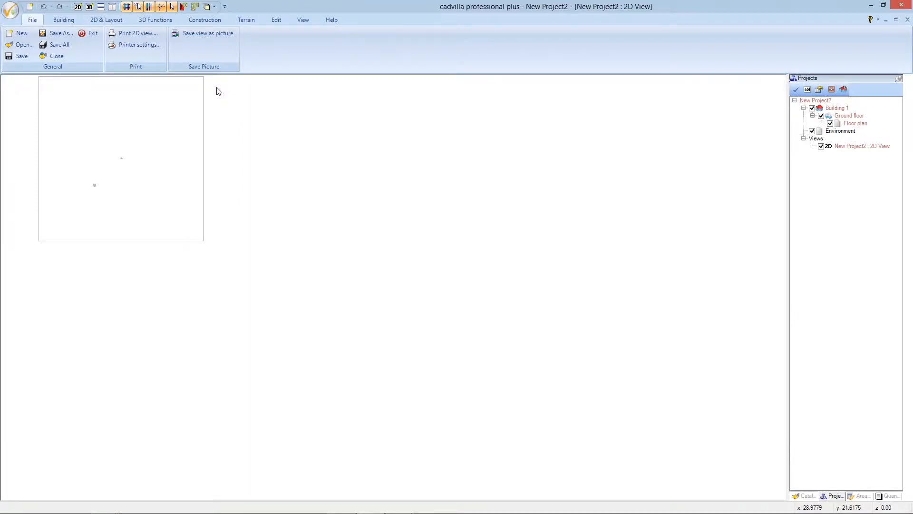
click(127, 7)
Start the Vertical guideline tool and set the guidelines' line color to green in their properties
click(104, 22)
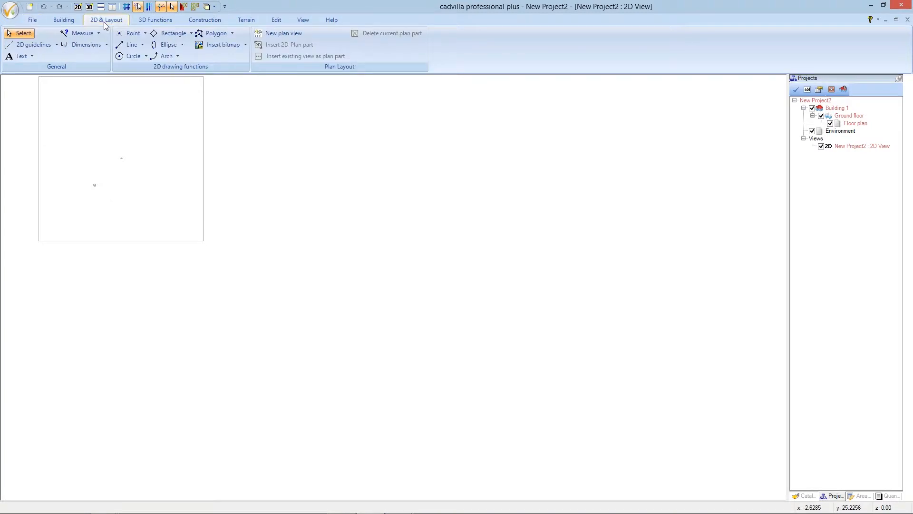
click(39, 46)
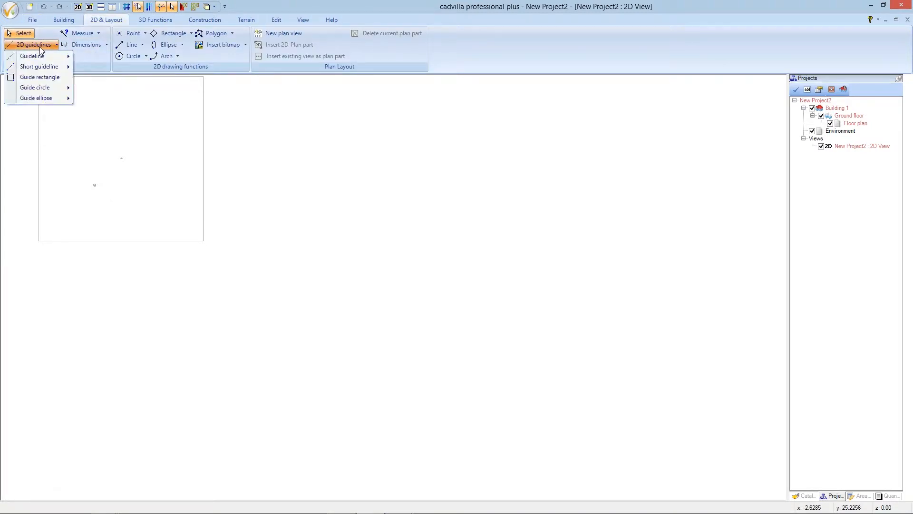
mouse_move(43, 57)
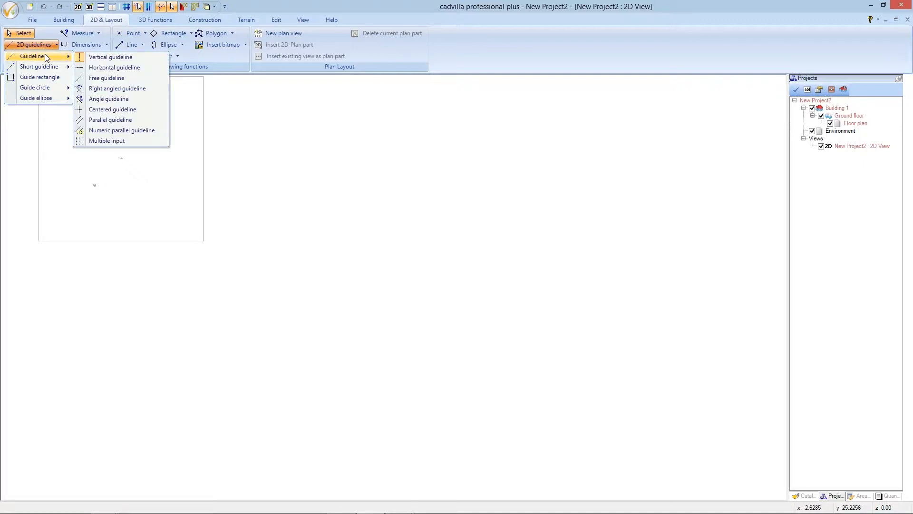
click(91, 57)
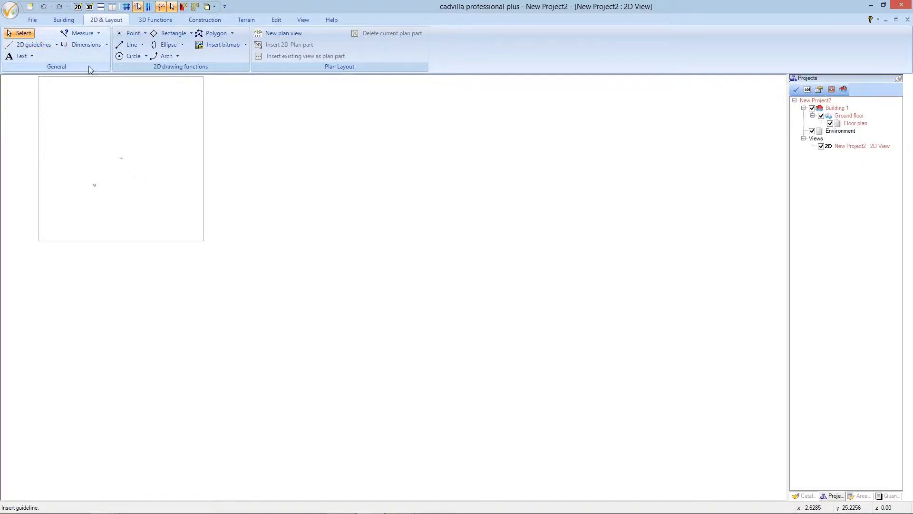
right_click(100, 164)
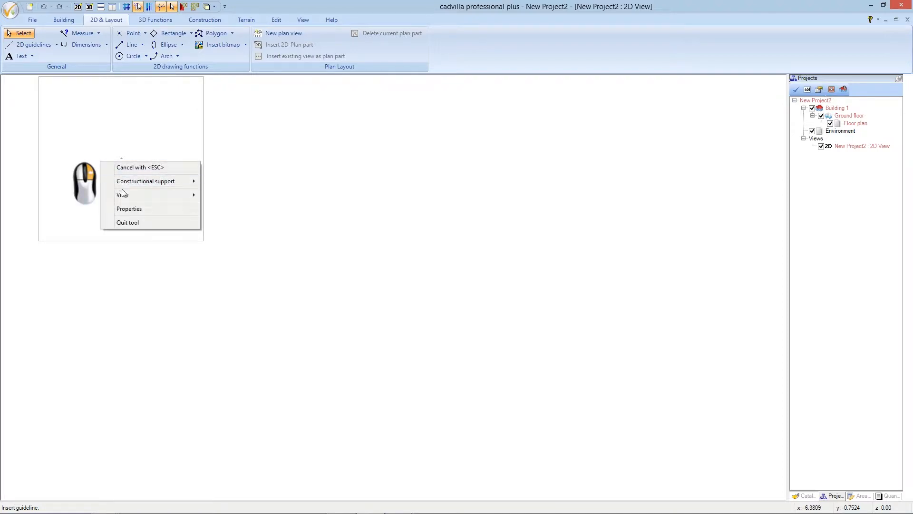
click(126, 209)
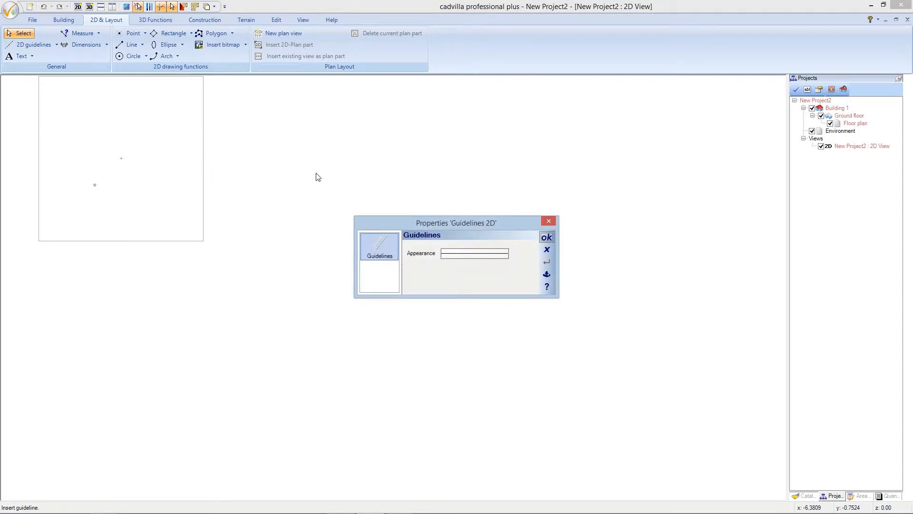
click(452, 253)
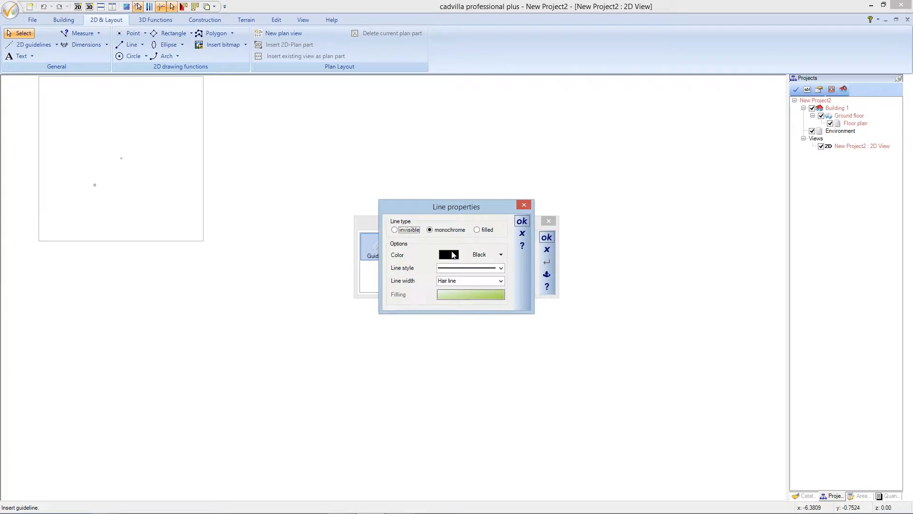
click(482, 256)
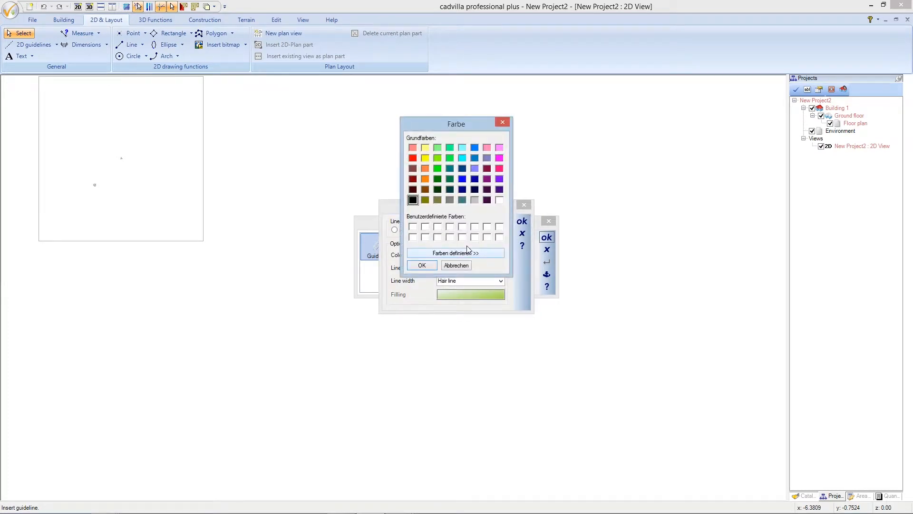
click(438, 170)
click(422, 265)
click(522, 220)
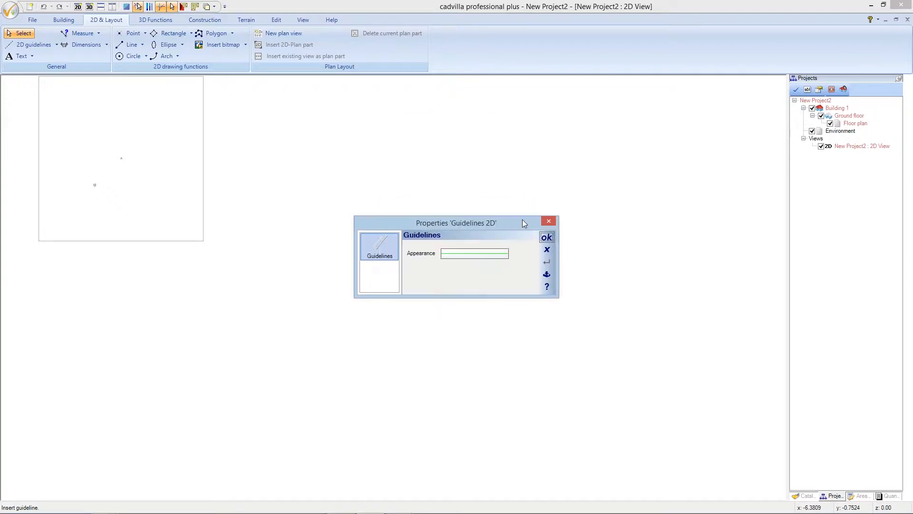
click(547, 236)
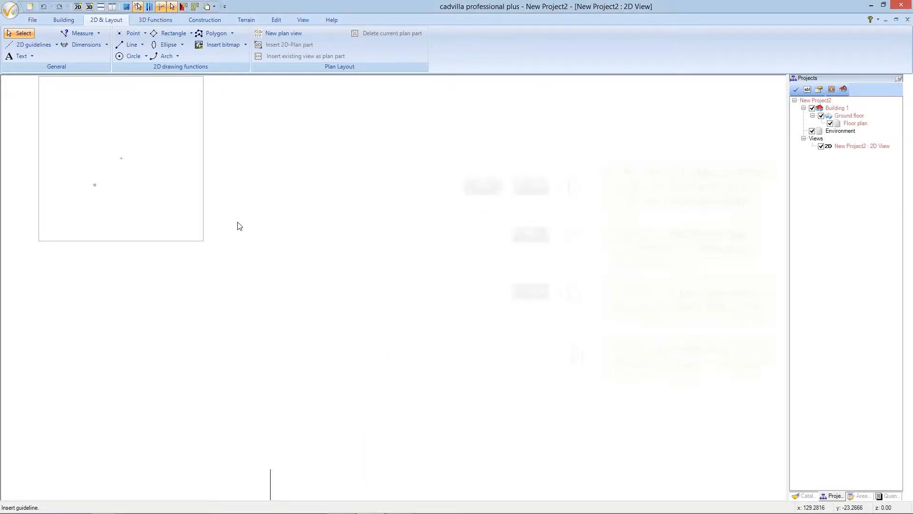
Place a vertical guideline between the north symbol and the origin marker of the plan
ctrl+shift+scroll(90, 163, up, 2)
ctrl+shift+scroll(91, 163, up, 1)
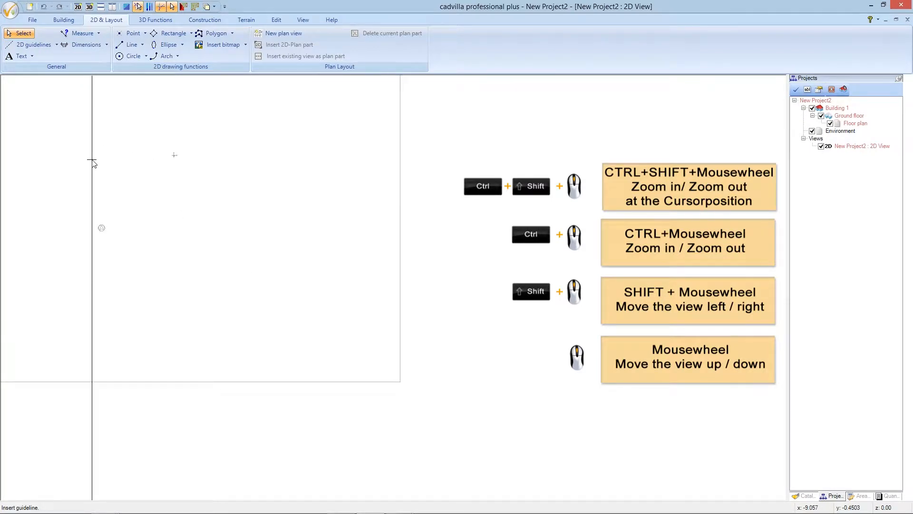
ctrl+shift+scroll(92, 161, up, 1)
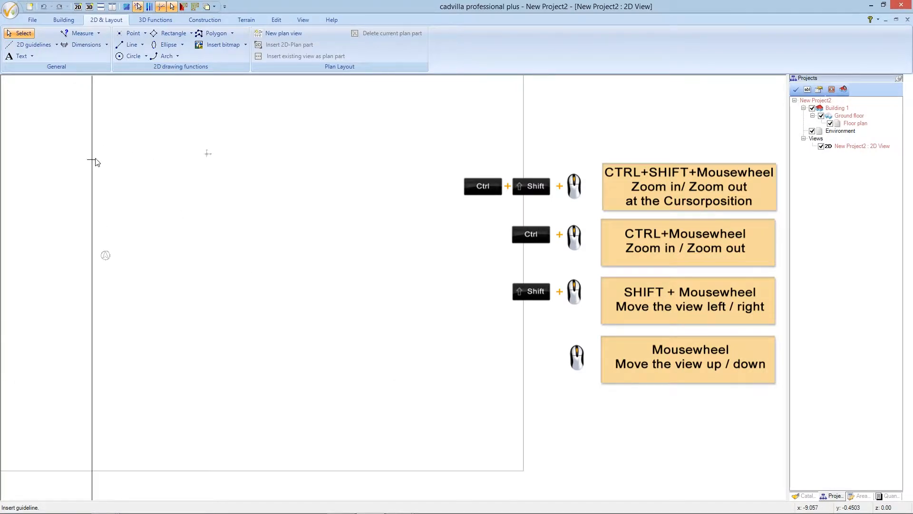
click(127, 143)
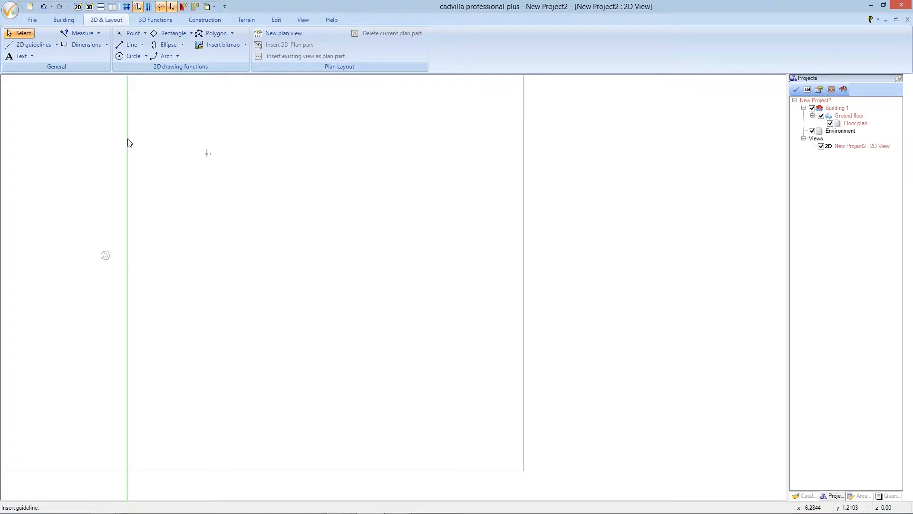
key(Escape)
Insert a numeric parallel guideline 1 m from the vertical guideline, on the side of the origin marker
click(48, 45)
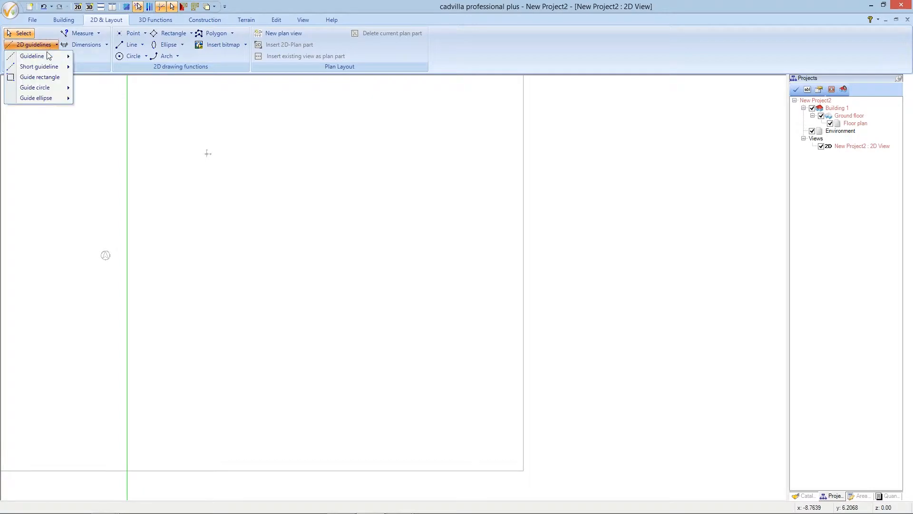
mouse_move(49, 57)
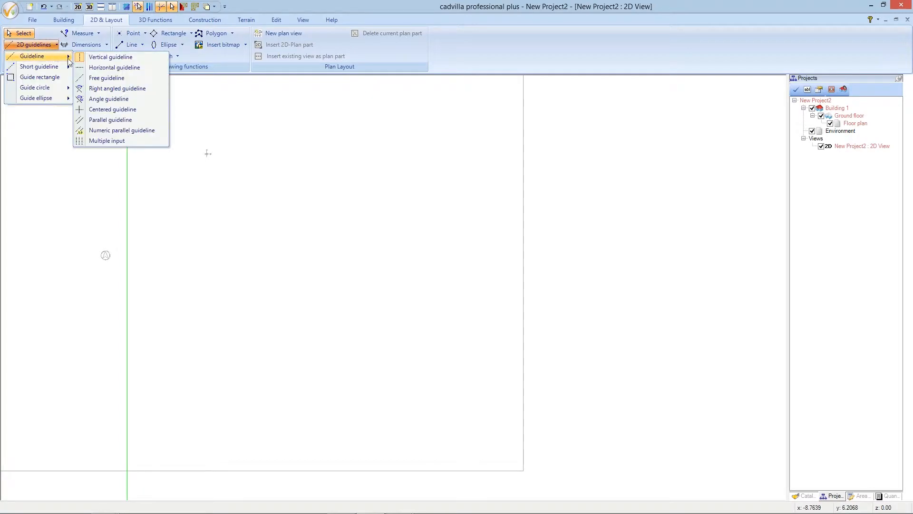
click(114, 130)
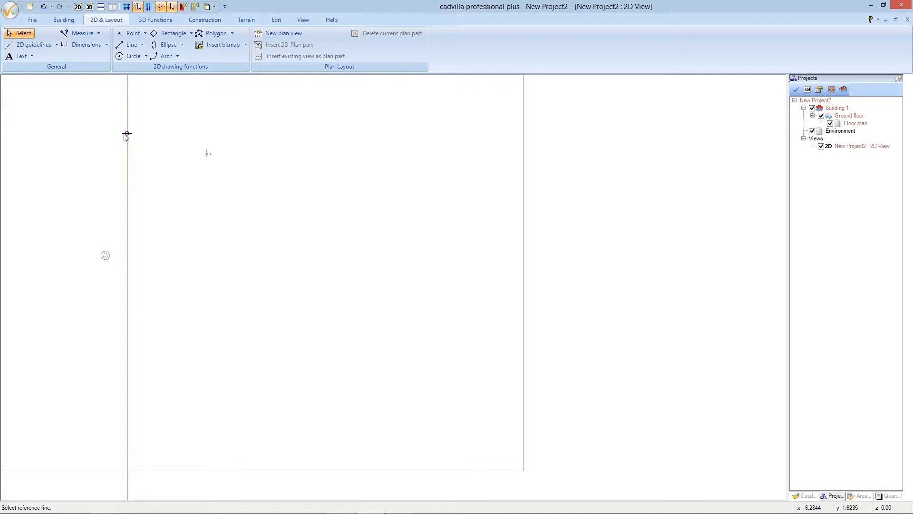
click(126, 136)
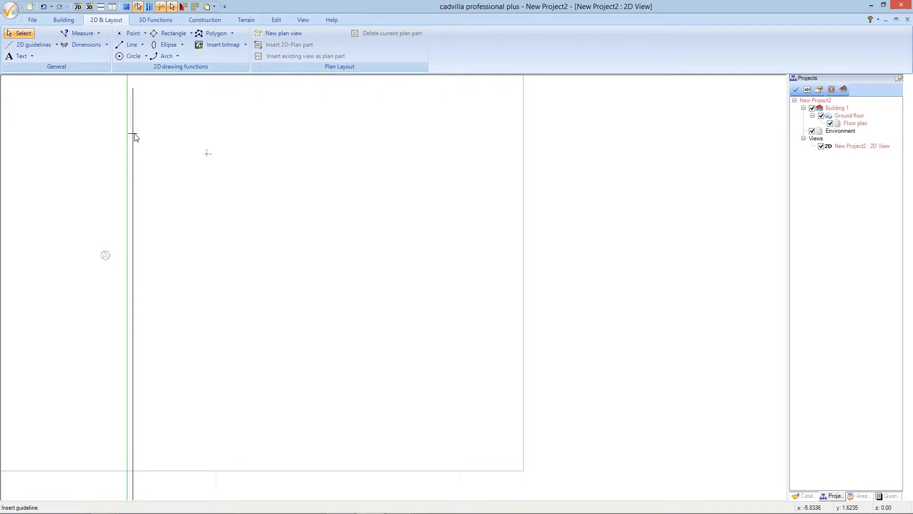
click(153, 138)
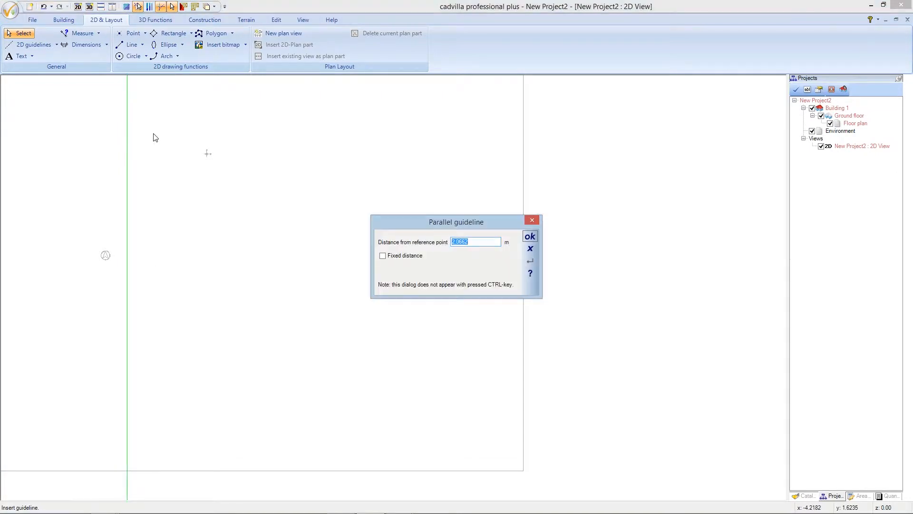
text(1)
click(528, 237)
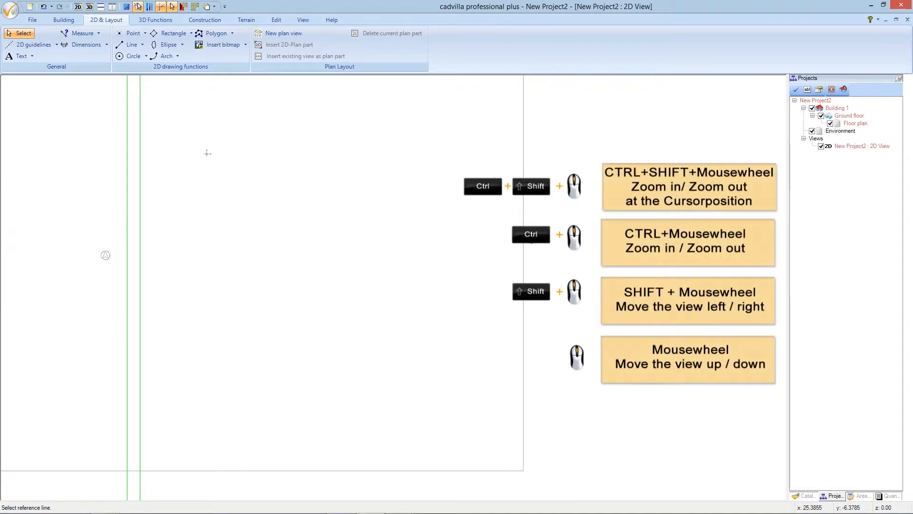
key(Escape)
Place a horizontal guideline across the two vertical guidelines, slightly above the origin marker
ctrl+shift+scroll(77, 113, up, 1)
ctrl+shift+scroll(78, 114, up, 1)
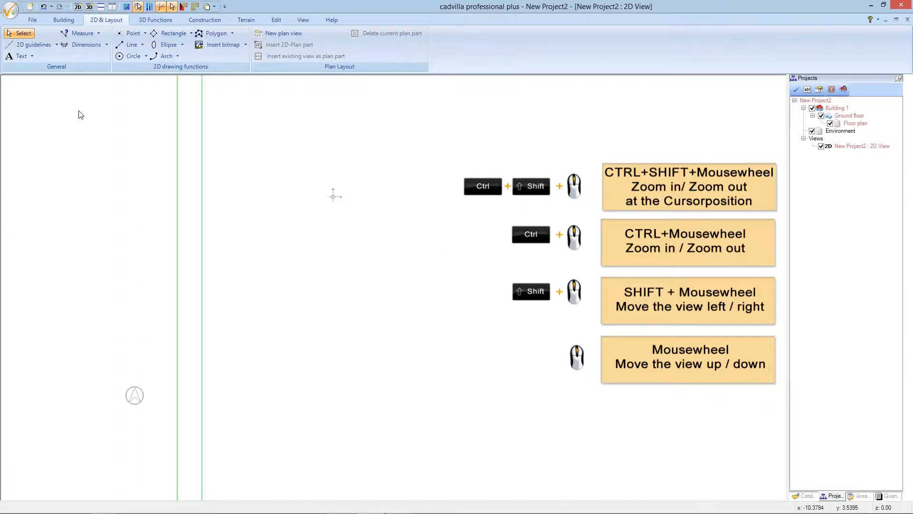
scroll(81, 115, up, 2)
scroll(85, 117, up, 1)
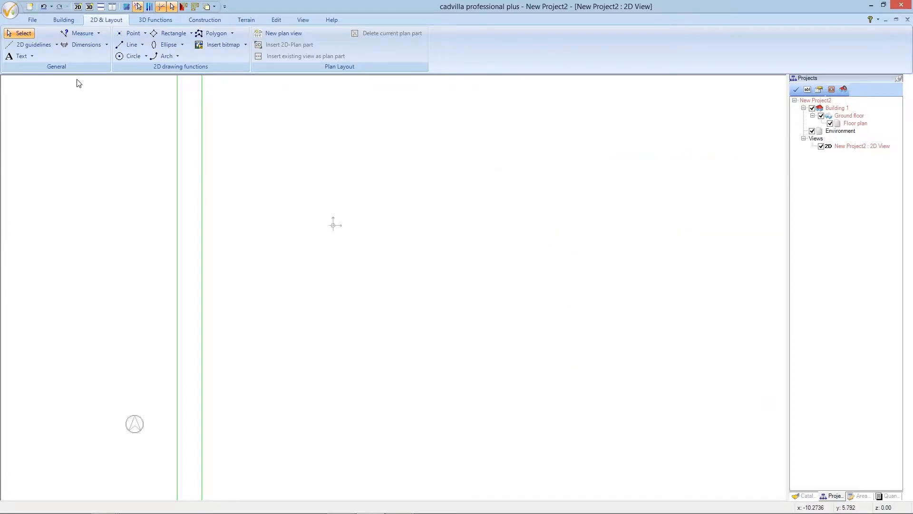
click(50, 46)
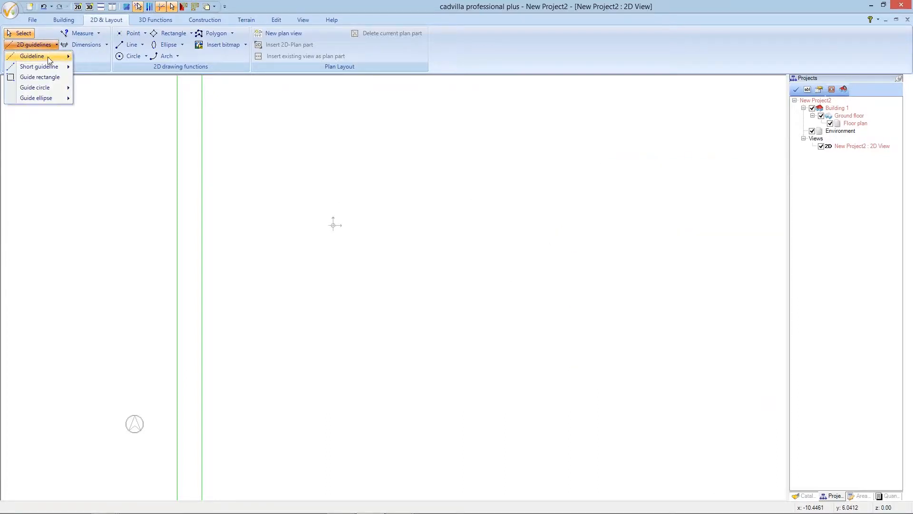
mouse_move(50, 57)
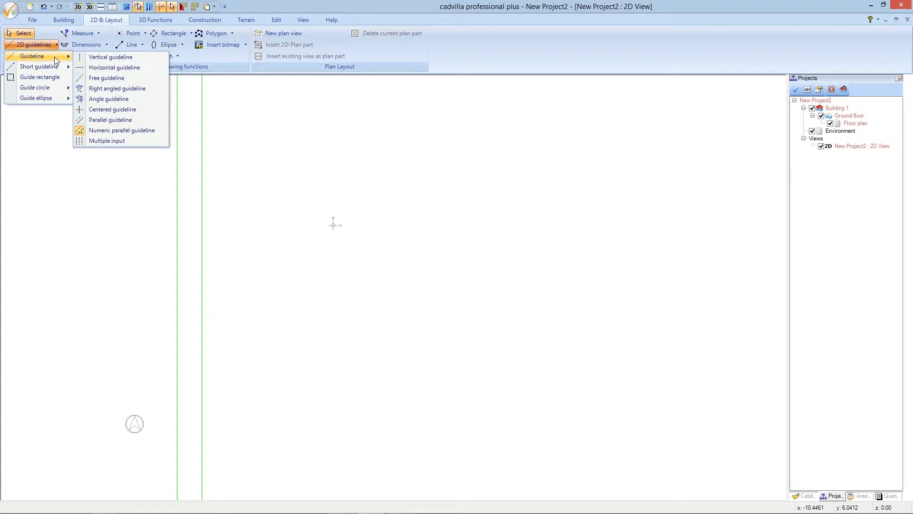
click(109, 67)
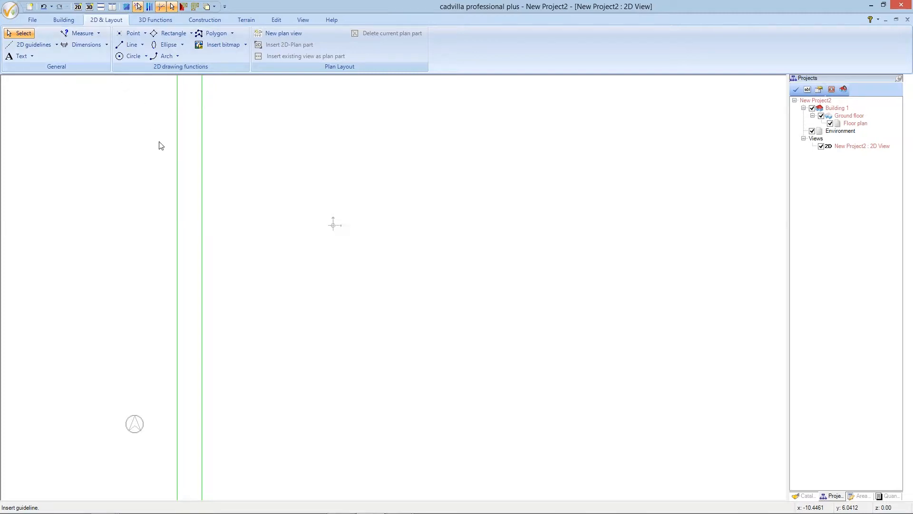
click(195, 209)
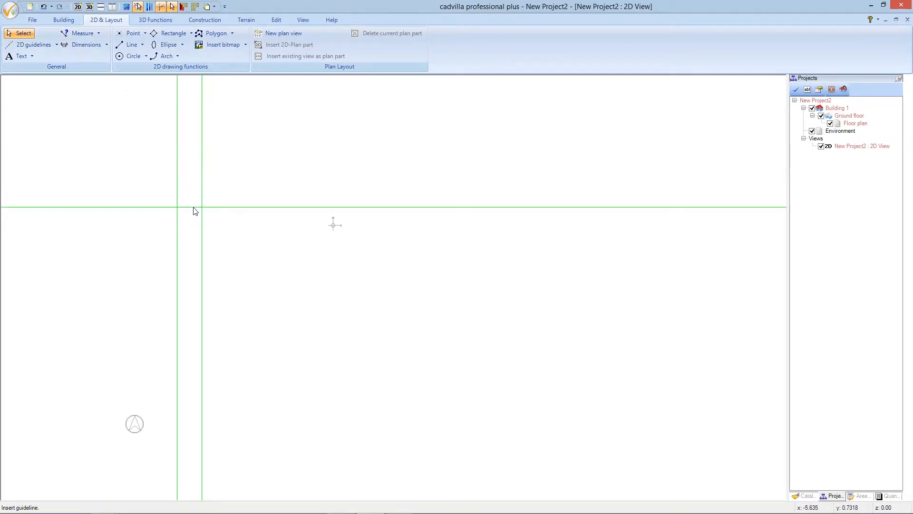
key(Escape)
Insert a numeric parallel guideline a few centimetres above the horizontal guideline
click(40, 48)
mouse_move(42, 56)
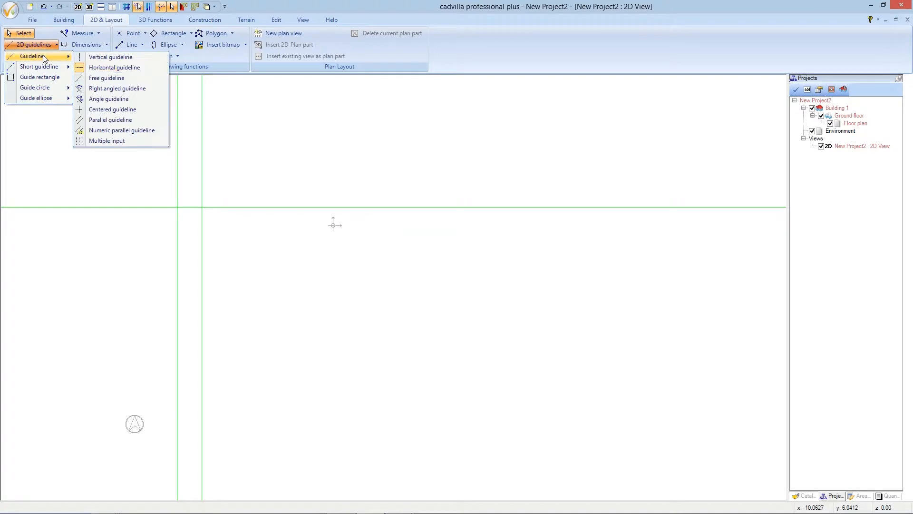
click(116, 131)
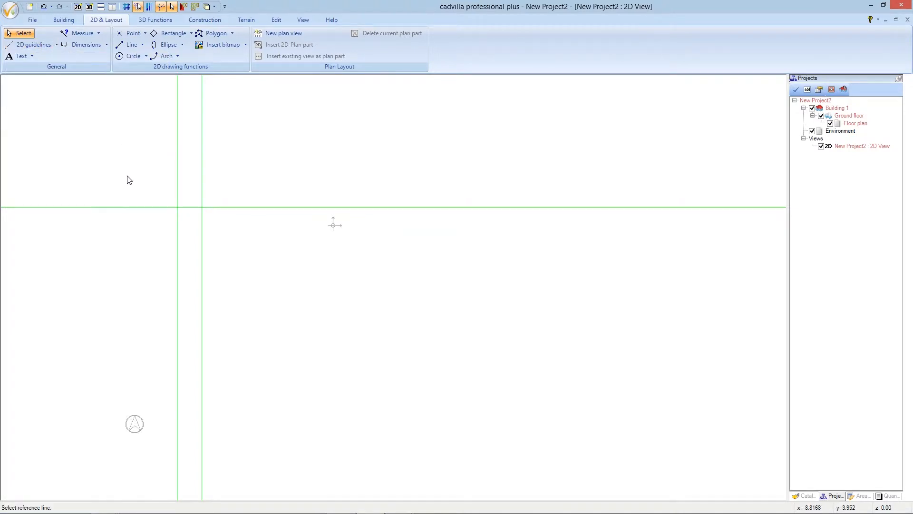
click(128, 206)
click(128, 199)
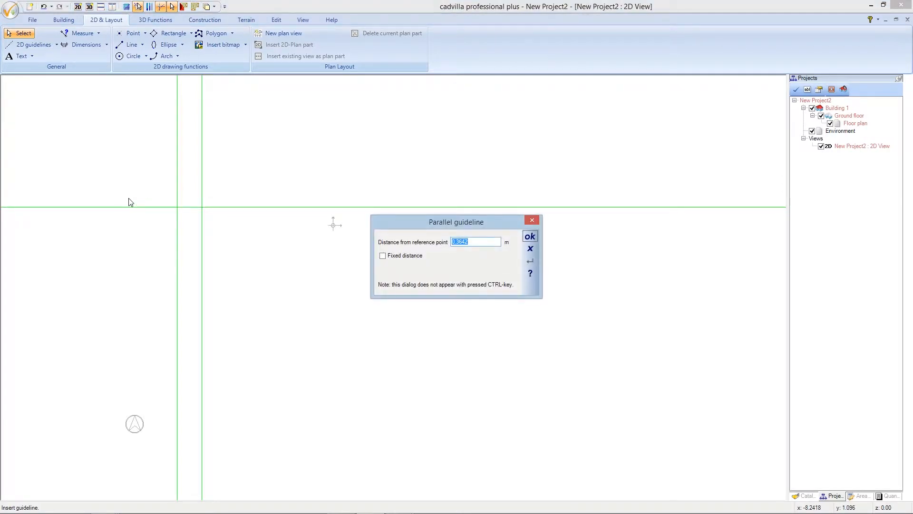
text(0)
click(531, 237)
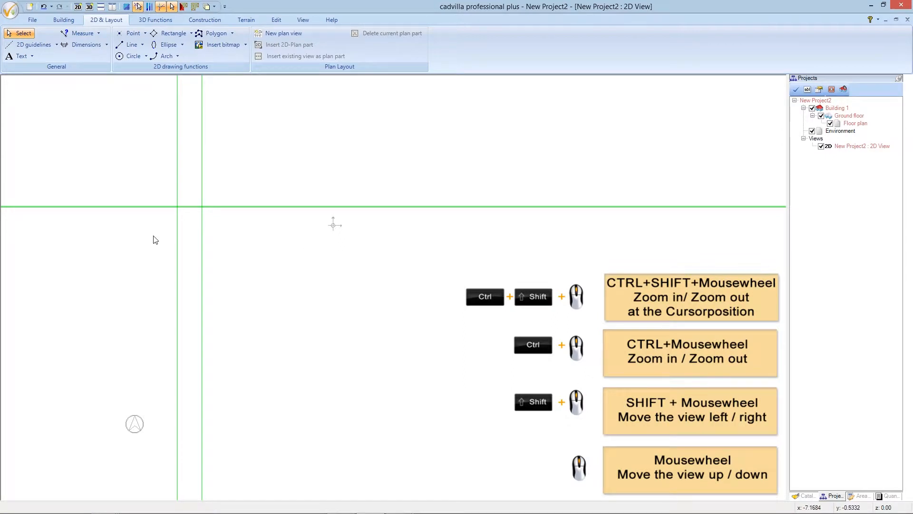
Start an extrude solid inserted with a polygon in the plan and set its height to 2.00 m
ctrl+shift+scroll(143, 220, up, 3)
ctrl+shift+scroll(208, 216, up, 2)
scroll(212, 216, up, 2)
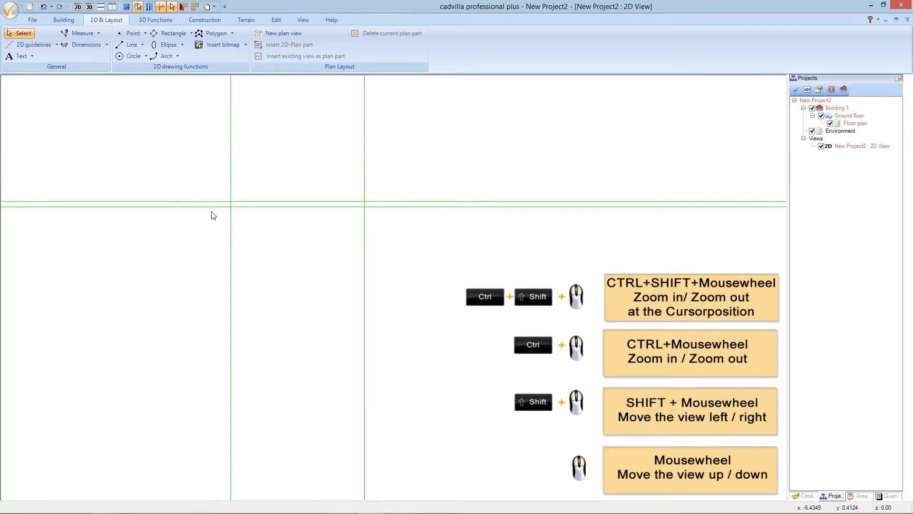
ctrl+shift+scroll(212, 229, up, 1)
scroll(215, 233, up, 2)
scroll(217, 262, up, 2)
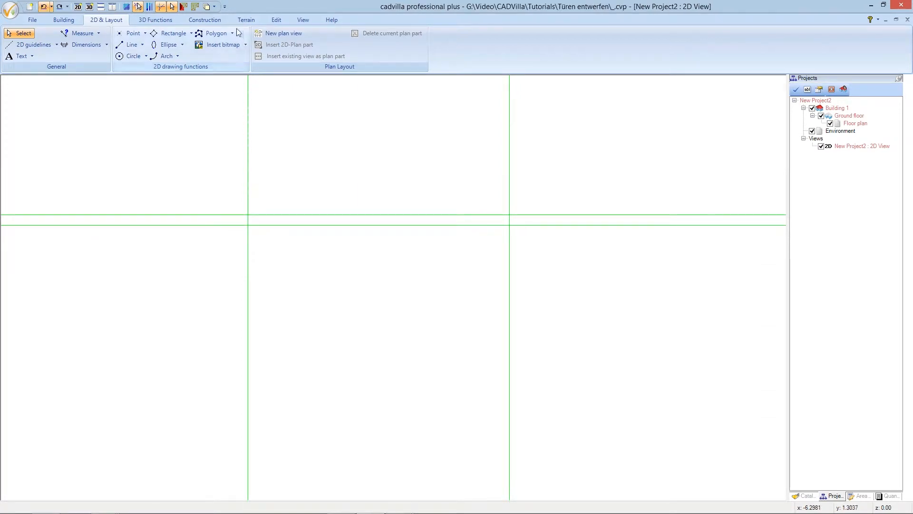
click(220, 22)
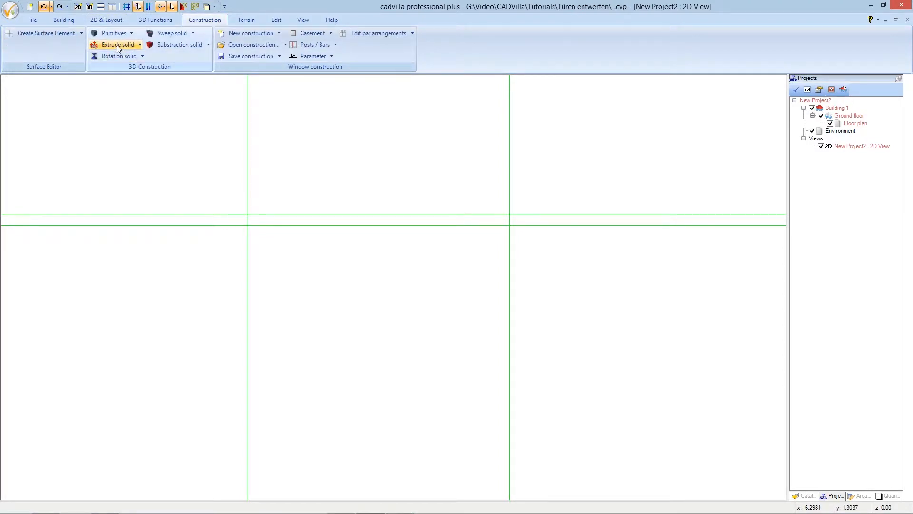
click(138, 45)
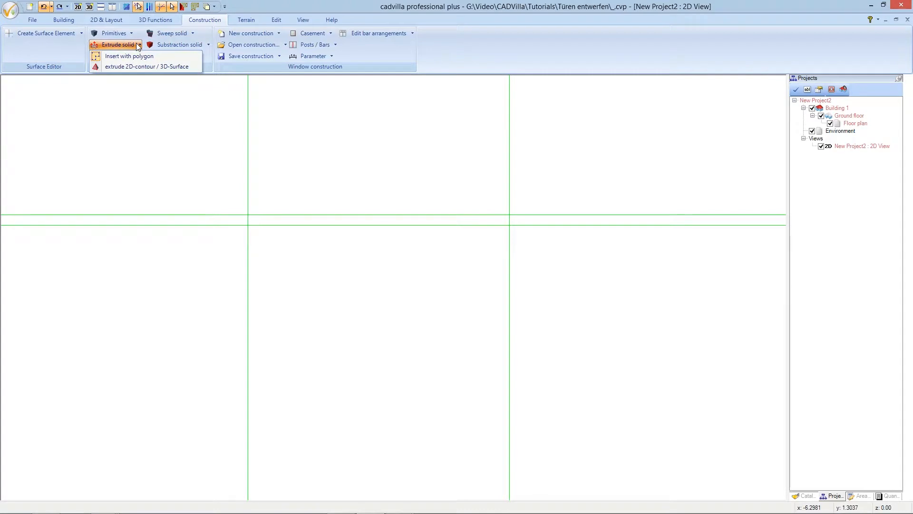
click(142, 55)
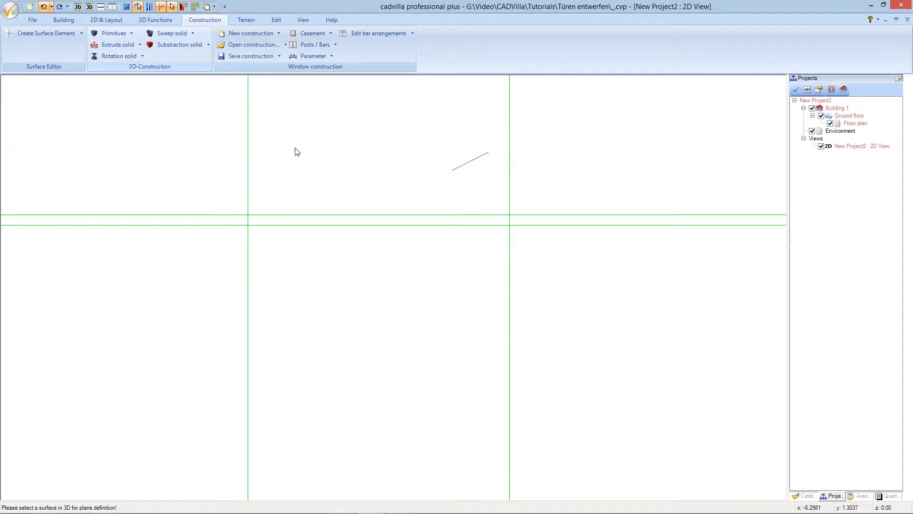
click(298, 161)
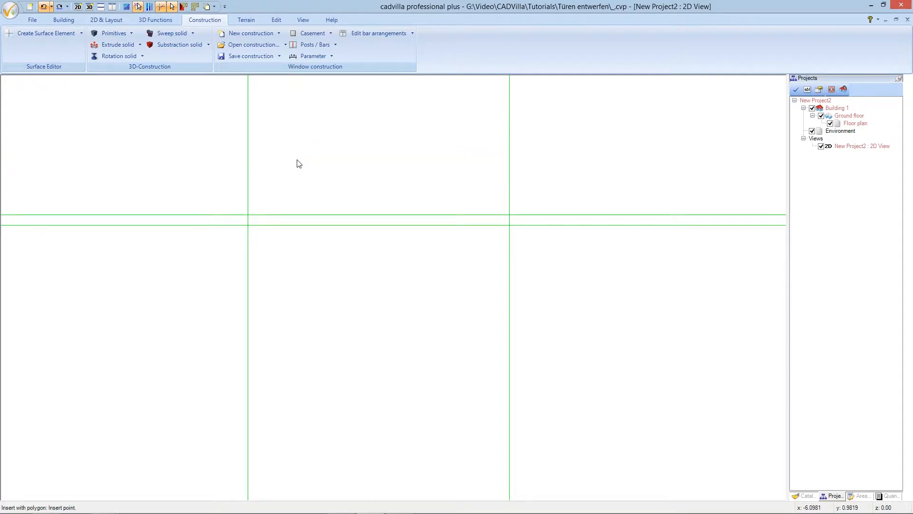
right_click(297, 163)
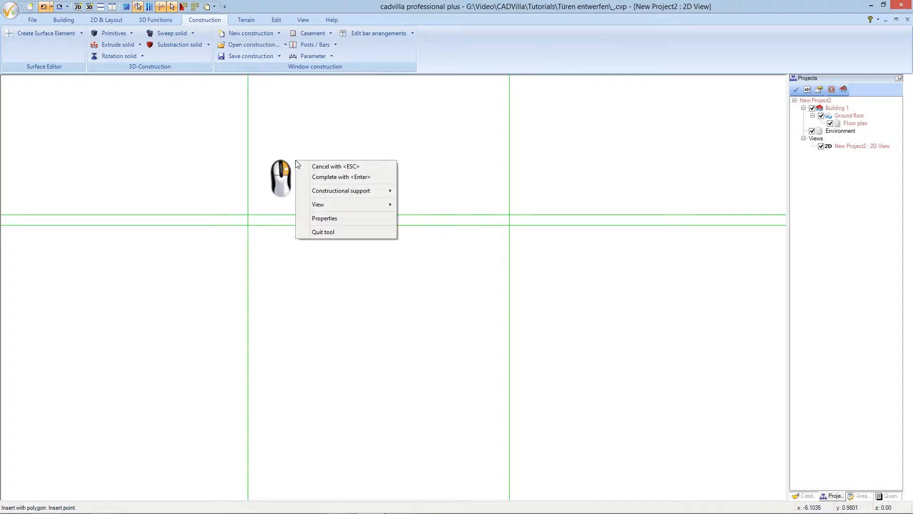
click(346, 218)
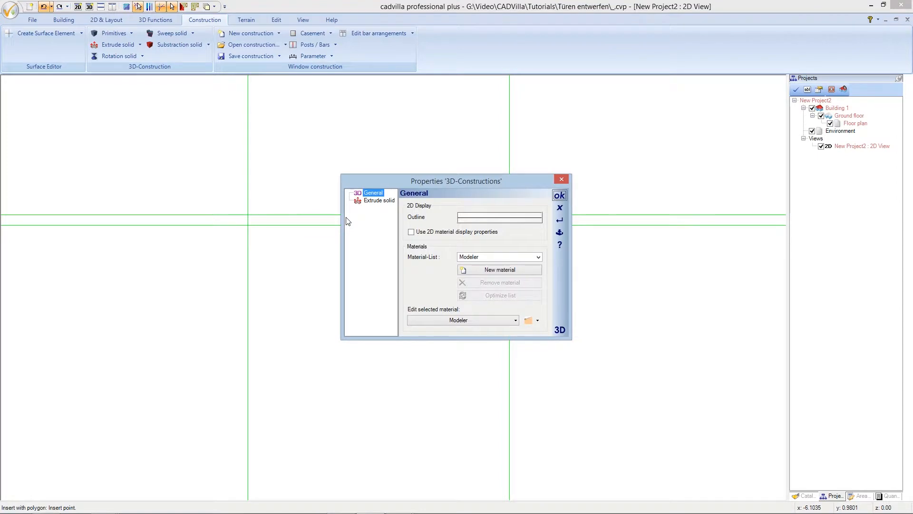
drag(392, 181, 392, 124)
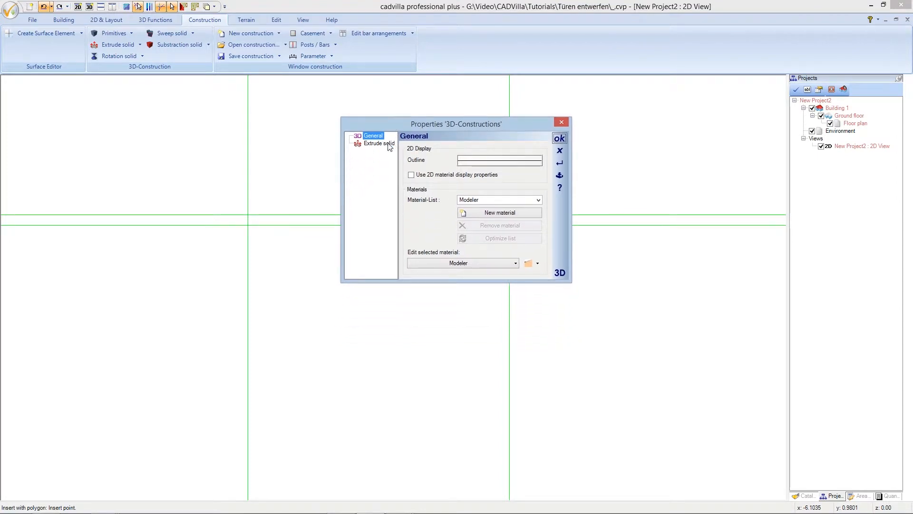
click(380, 143)
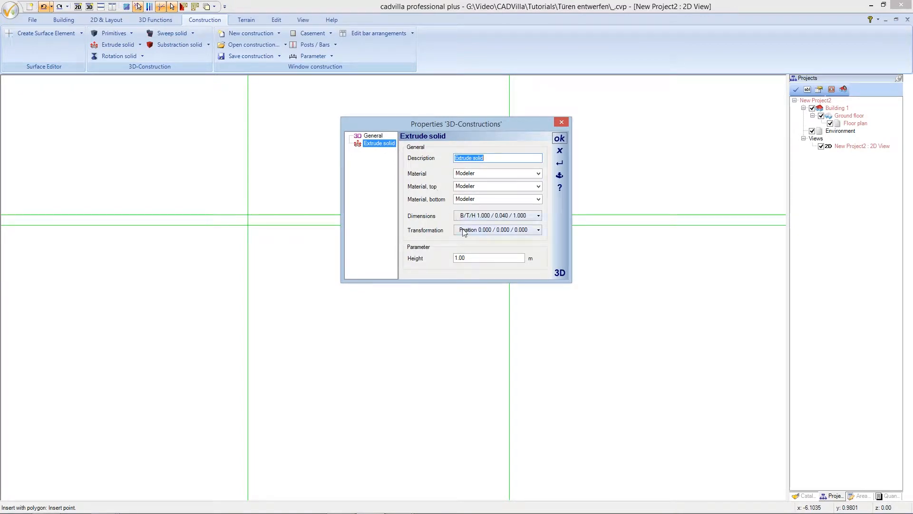
click(458, 257)
drag(454, 259, 452, 259)
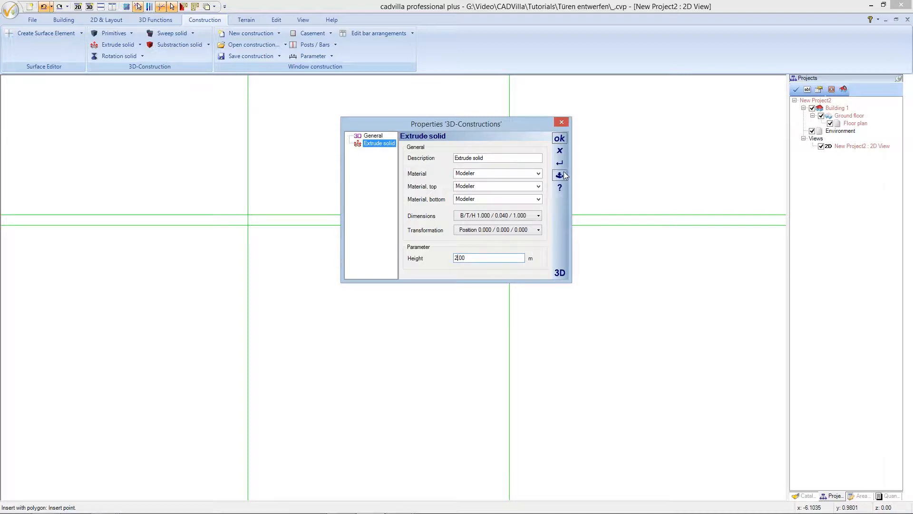
click(561, 139)
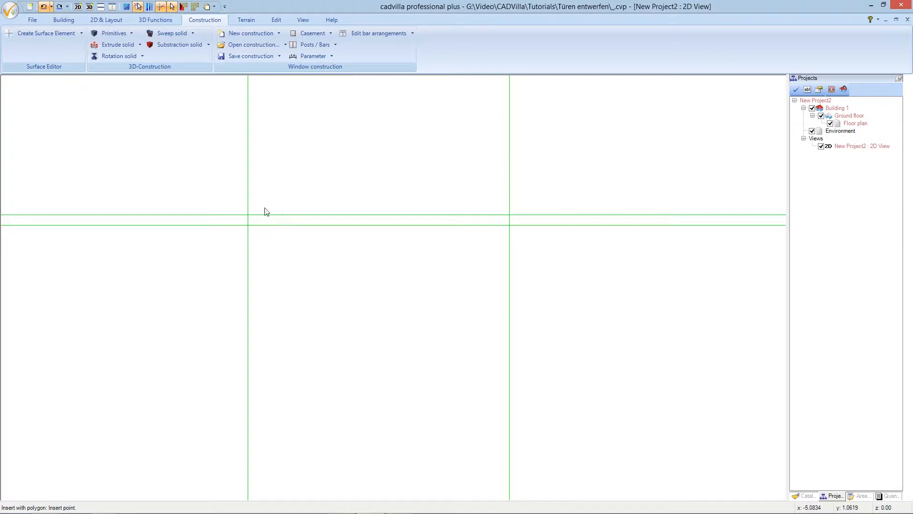
Draw the solid's rectangular outline through the four intersections of the green guidelines and complete the polygon
click(248, 215)
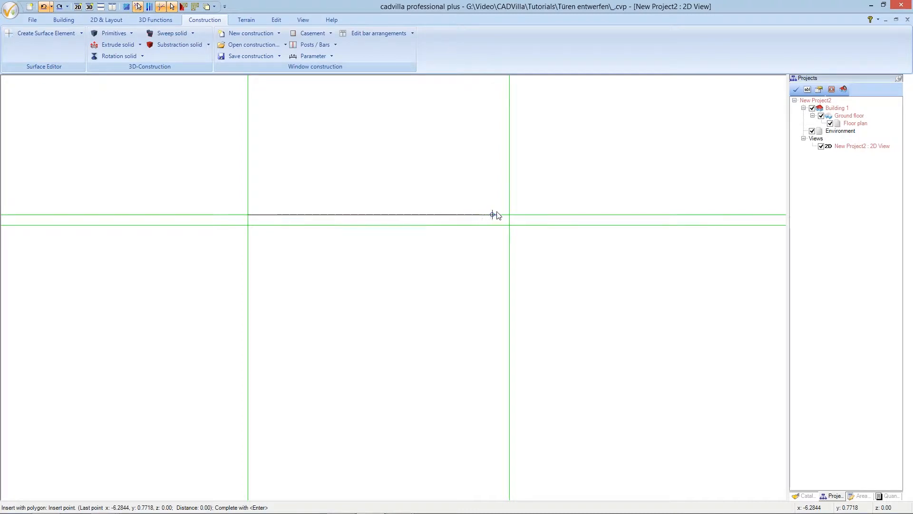
click(510, 215)
click(510, 225)
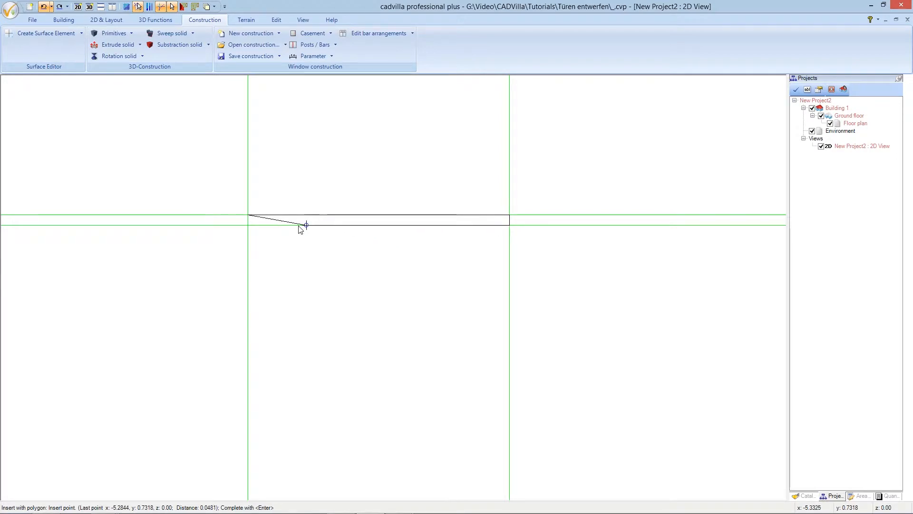
right_click(236, 242)
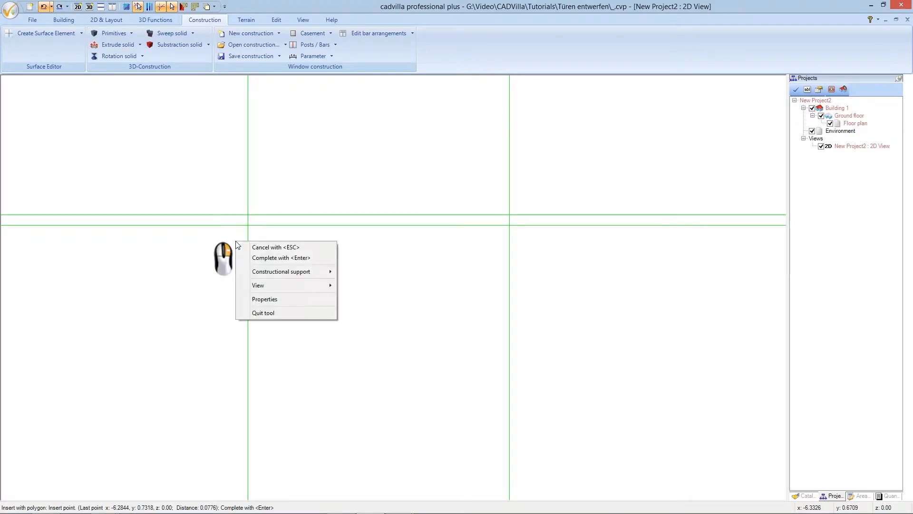
click(262, 258)
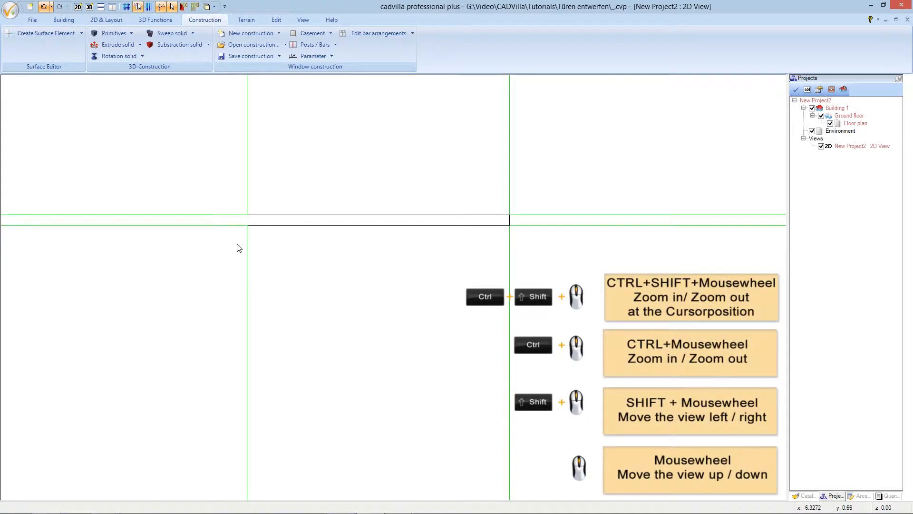
Create a section view from a horizontal line just below the door, extending upward past it, and tile both views vertically
ctrl+shift+scroll(238, 246, down, 1)
ctrl+shift+scroll(239, 248, down, 2)
scroll(239, 248, up, 2)
scroll(238, 247, up, 6)
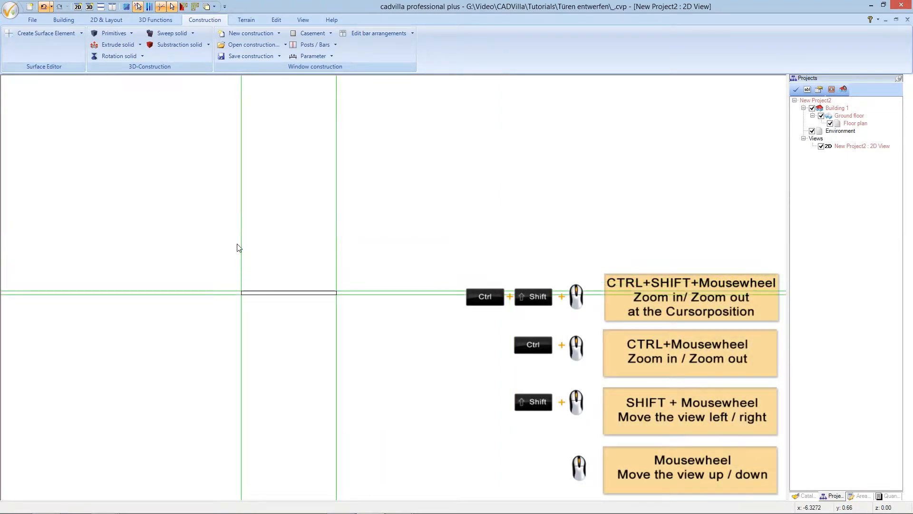
scroll(239, 247, up, 2)
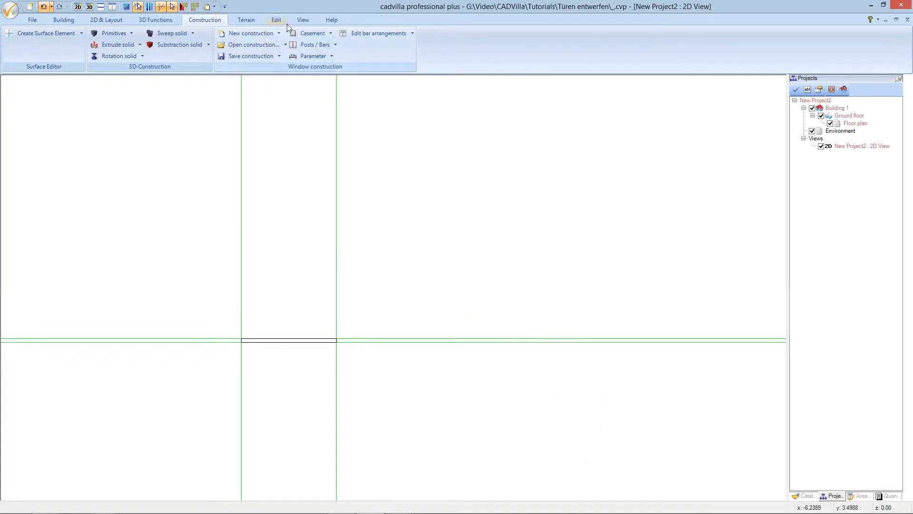
click(300, 20)
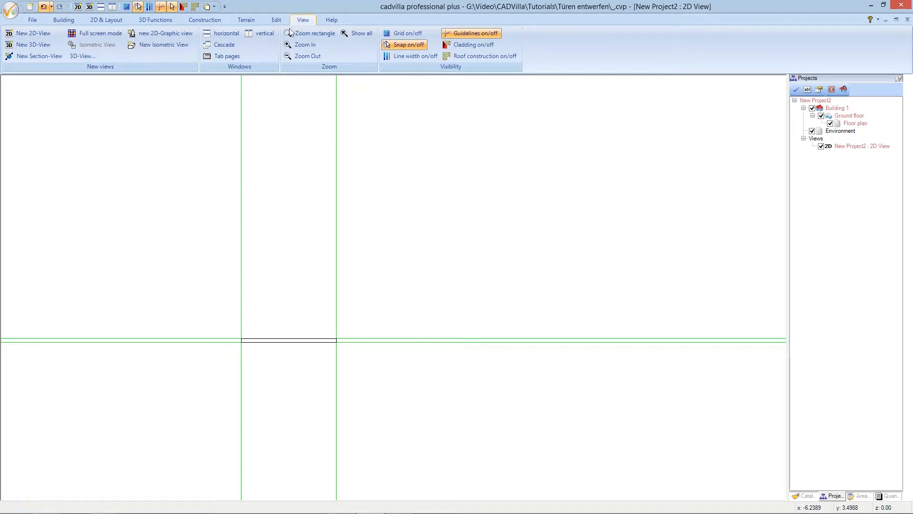
click(53, 59)
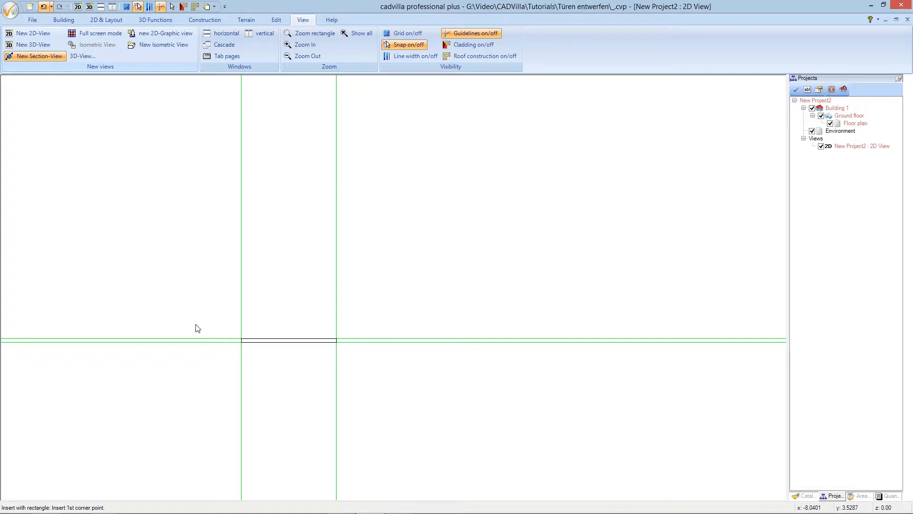
click(208, 361)
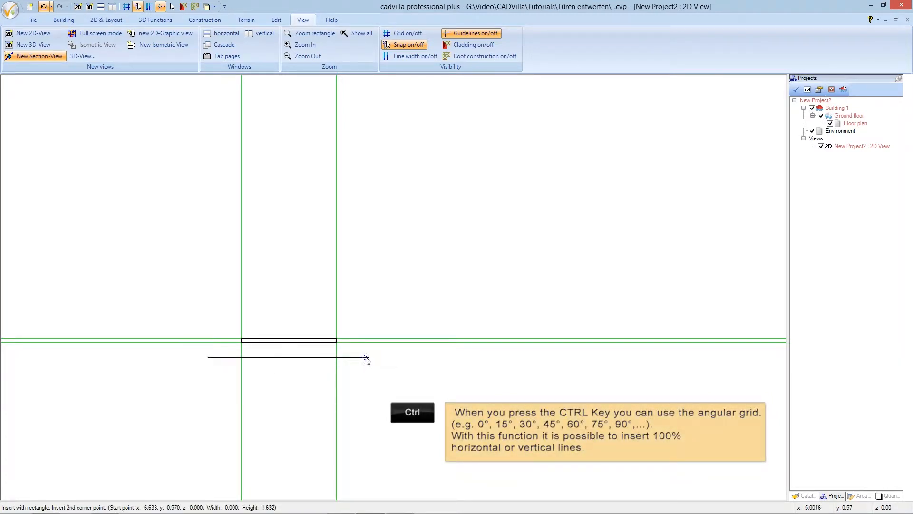
click(360, 223)
click(359, 105)
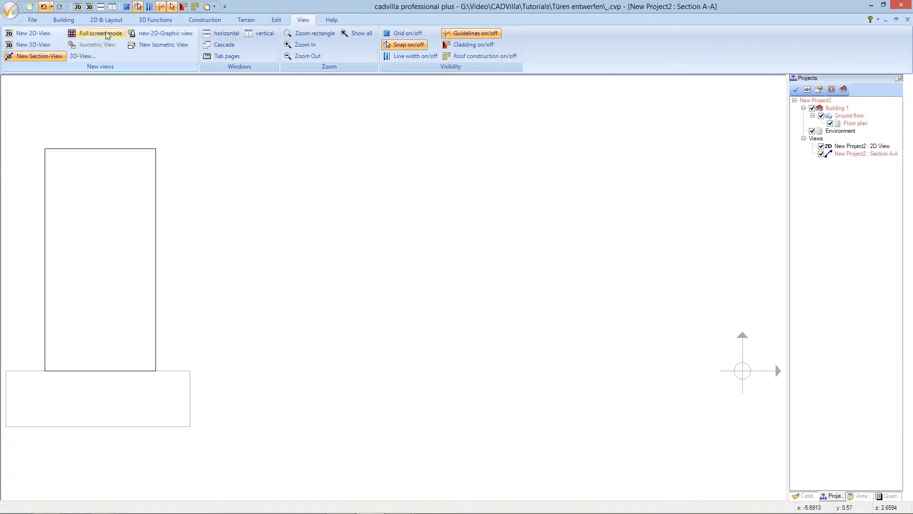
click(112, 9)
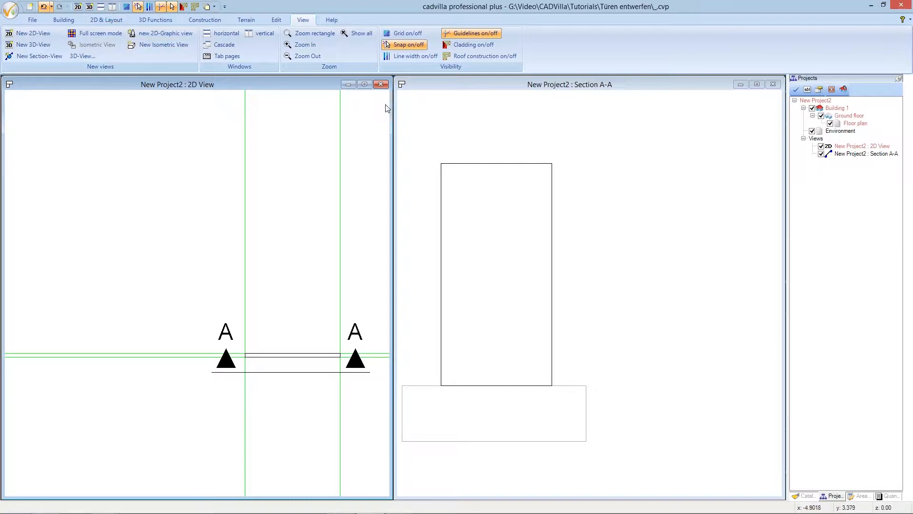
Hide the Origin help element in the section view and fit the whole drawing in that view
click(449, 88)
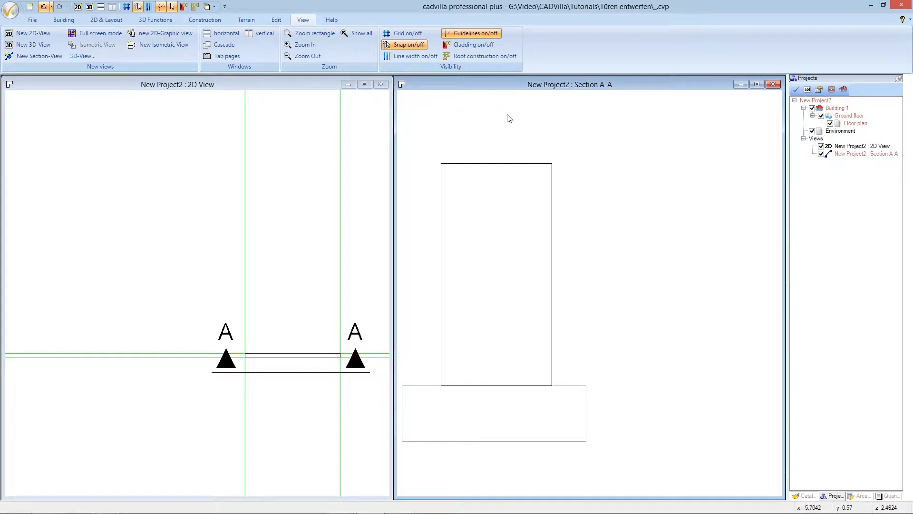
right_click(585, 205)
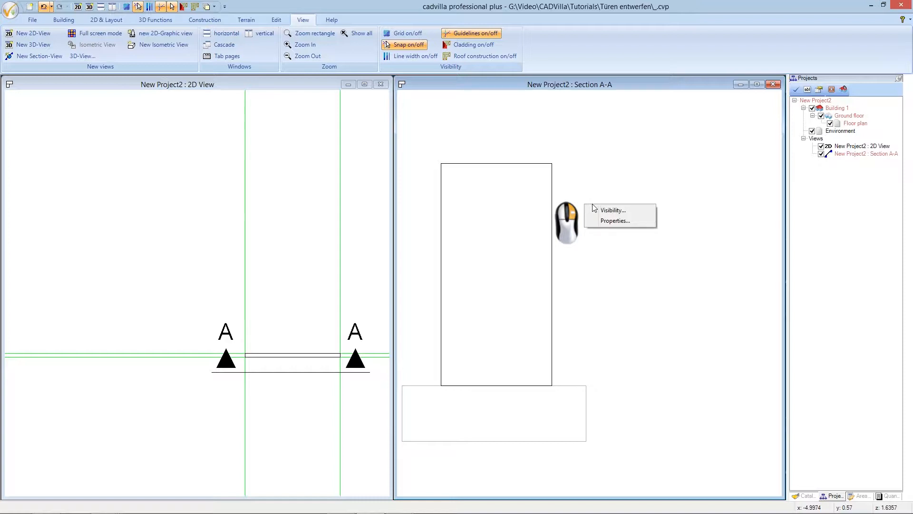
click(609, 211)
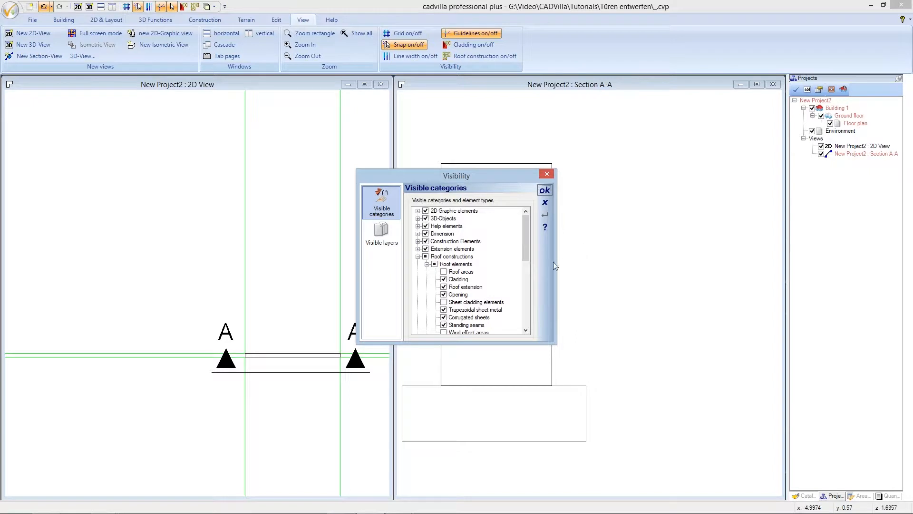
click(418, 227)
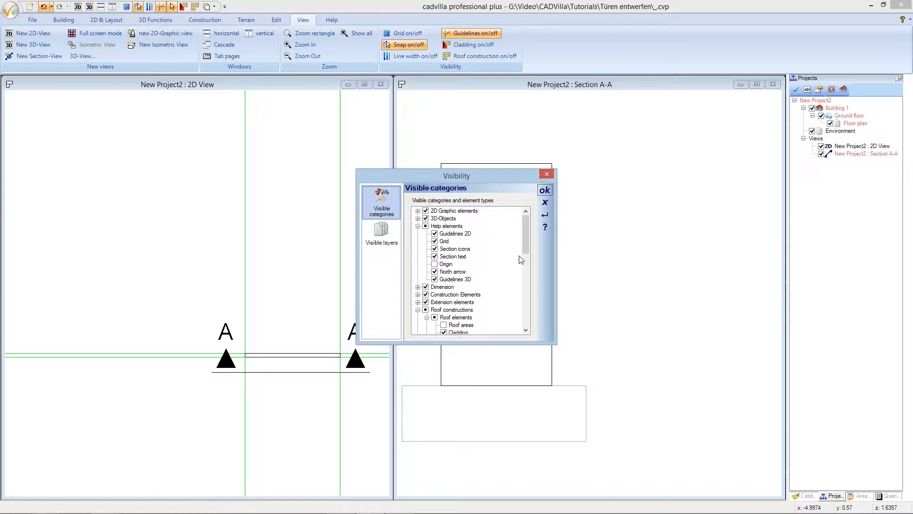
click(545, 191)
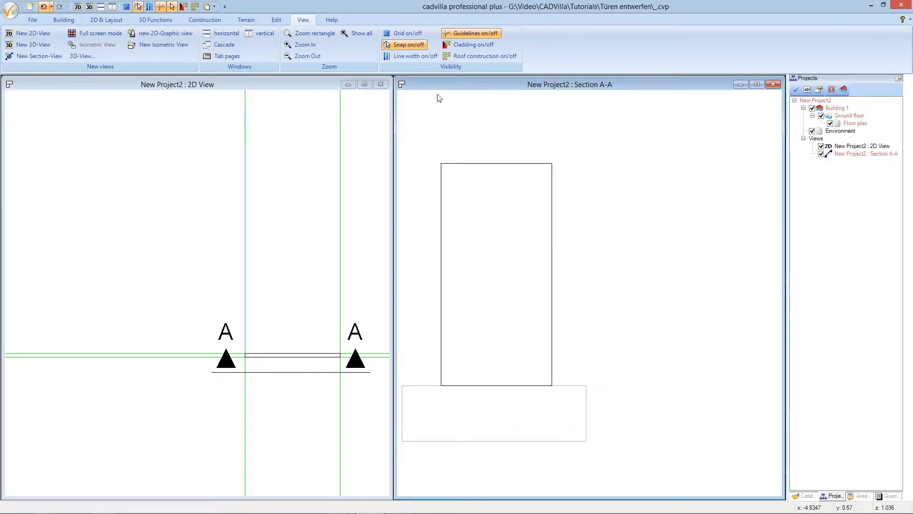
click(358, 35)
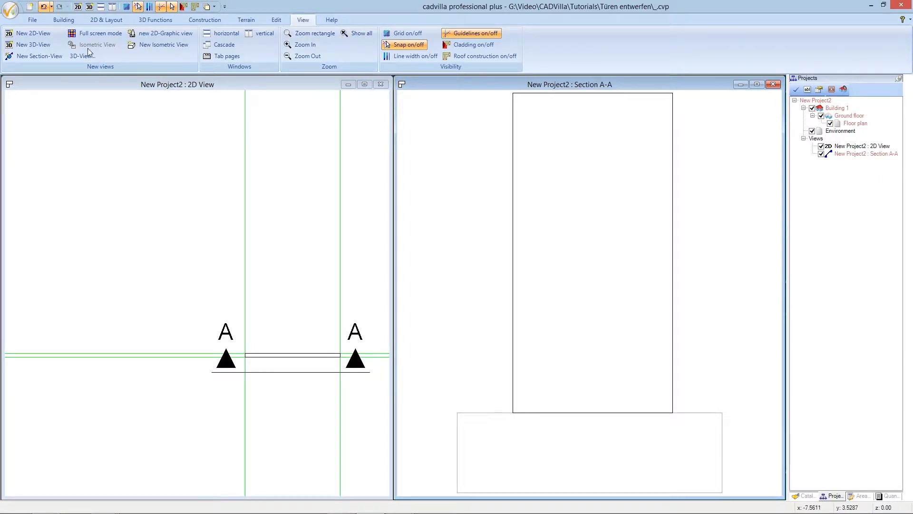
Open a new 3D view, tile all three views vertically, and hide the Environment in the 3D view
click(89, 7)
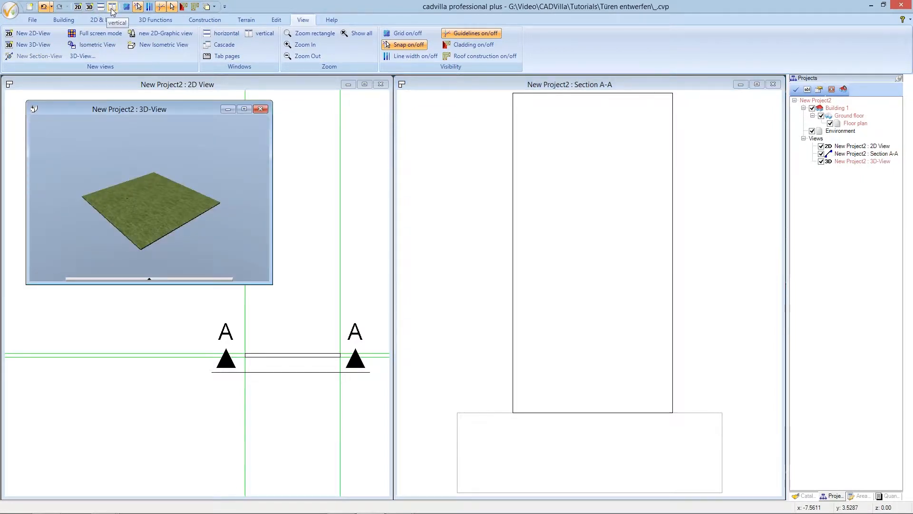
click(112, 7)
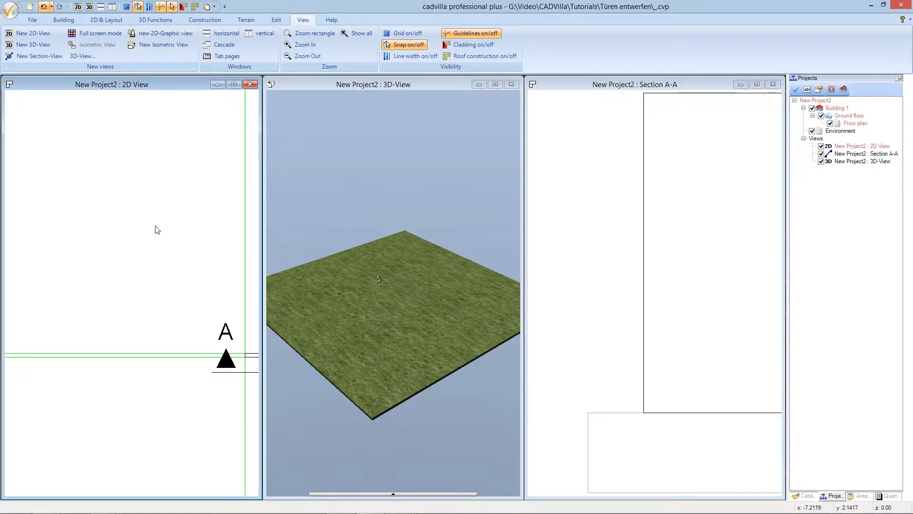
scroll(155, 233, down, 1)
scroll(155, 232, down, 2)
scroll(239, 210, up, 1)
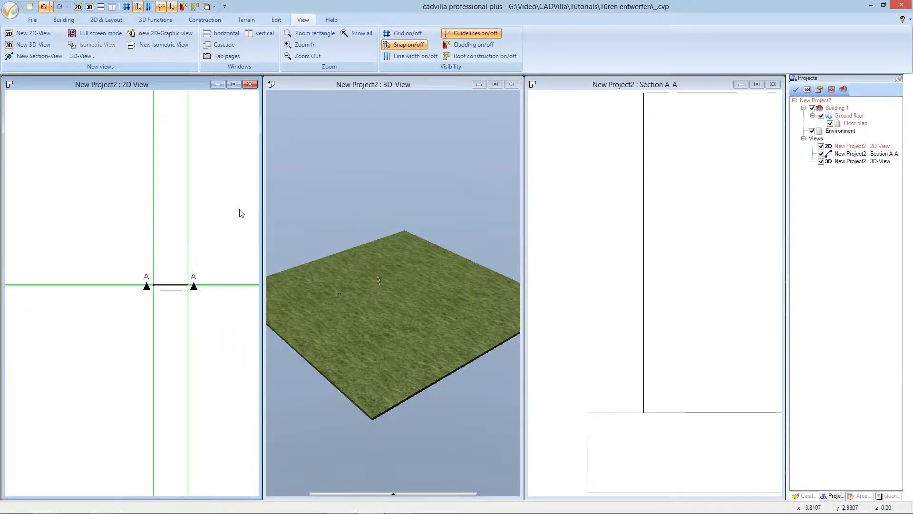
scroll(186, 247, up, 1)
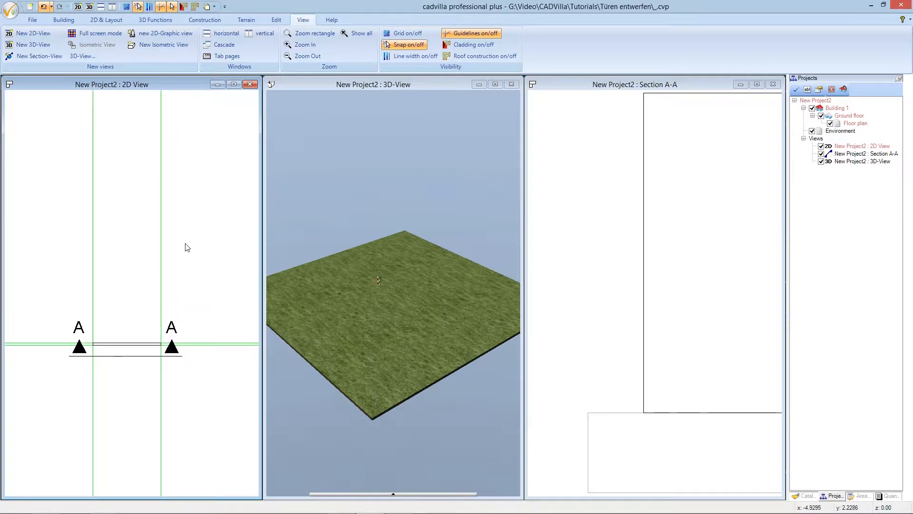
click(302, 84)
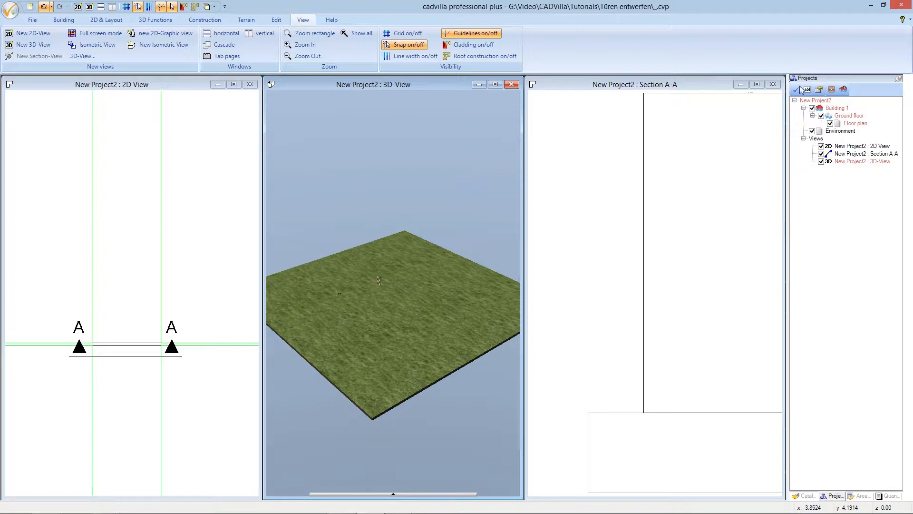
click(812, 131)
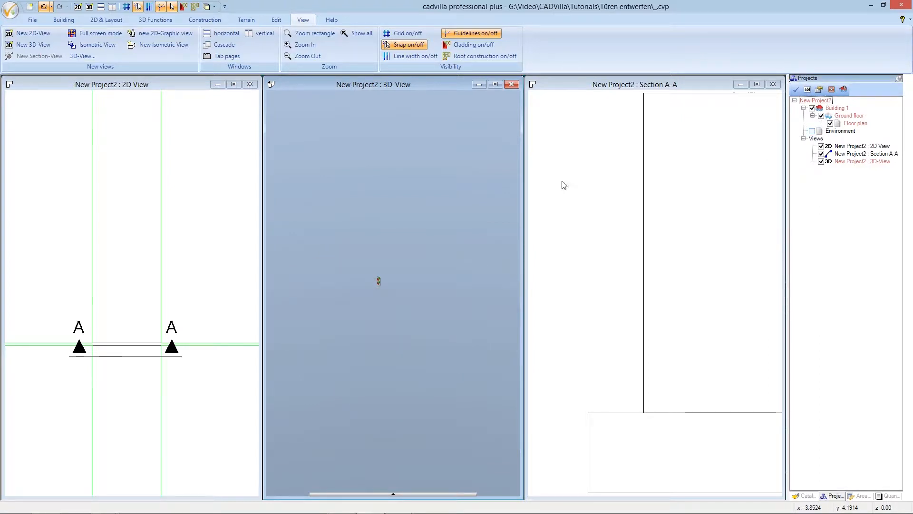
Fit the whole door in the 3D view and centre the complete door outline in the section view
click(363, 34)
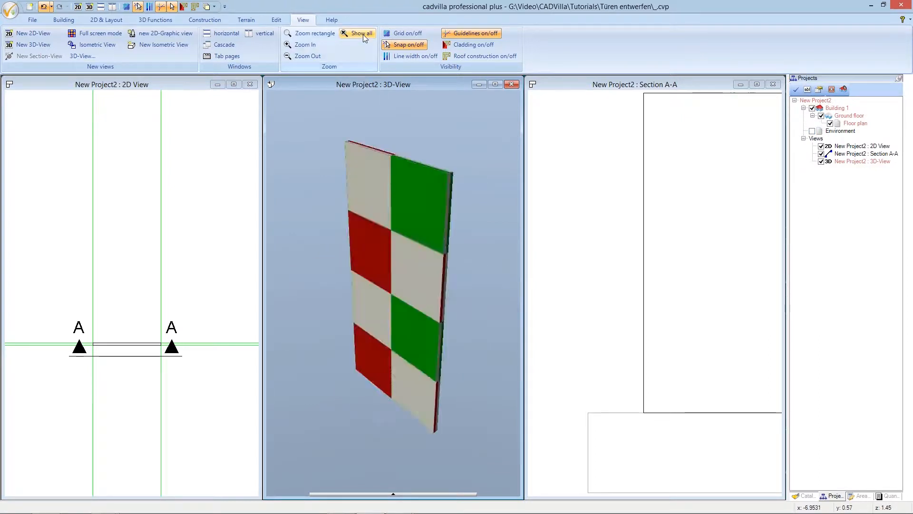
click(591, 92)
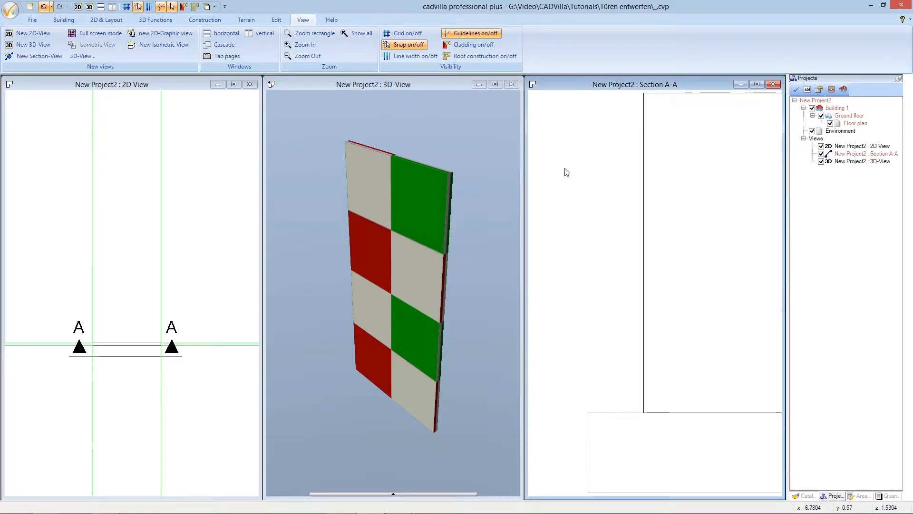
scroll(565, 172, down, 2)
scroll(723, 168, up, 1)
key(Up)
key(Up)
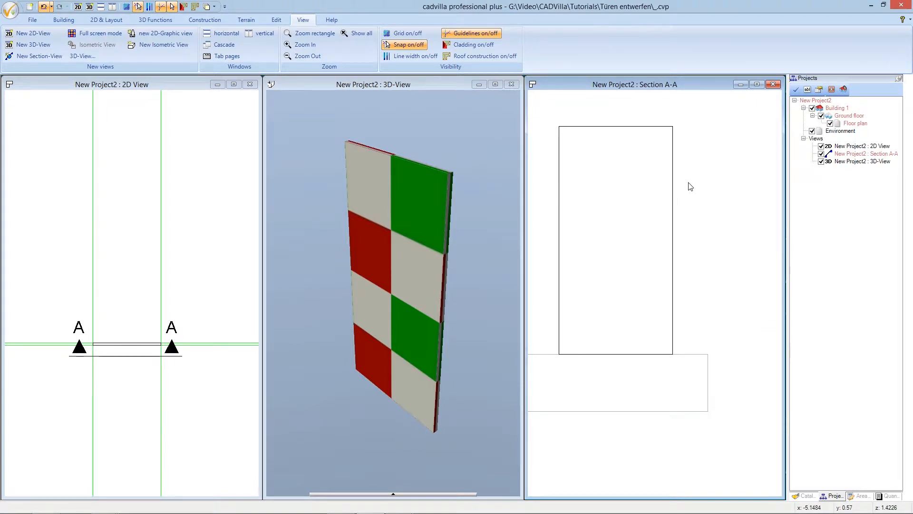
key(Left)
key(Left)
key(Left)
key(Up)
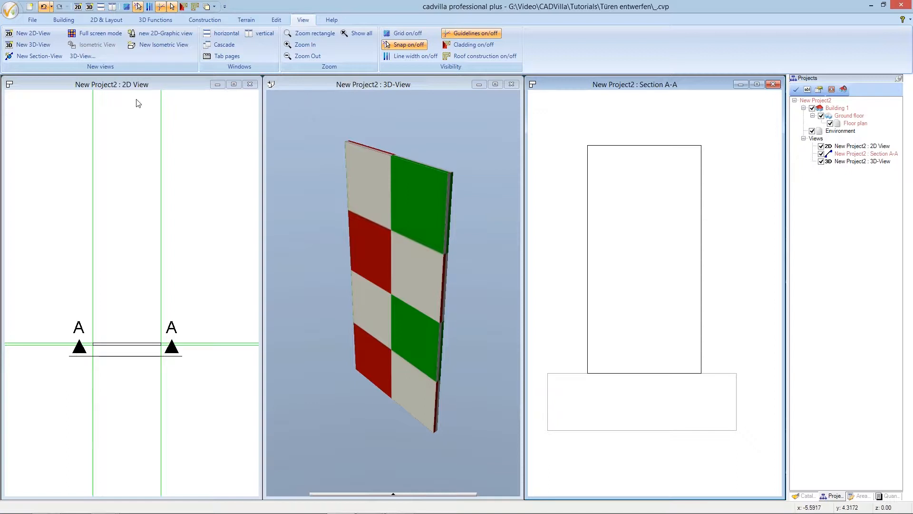
Insert the image tuer_weiss.jpg as a rectangular bitmap in the section view, spanning the door outline from its upper-left to lower-right corner
click(101, 19)
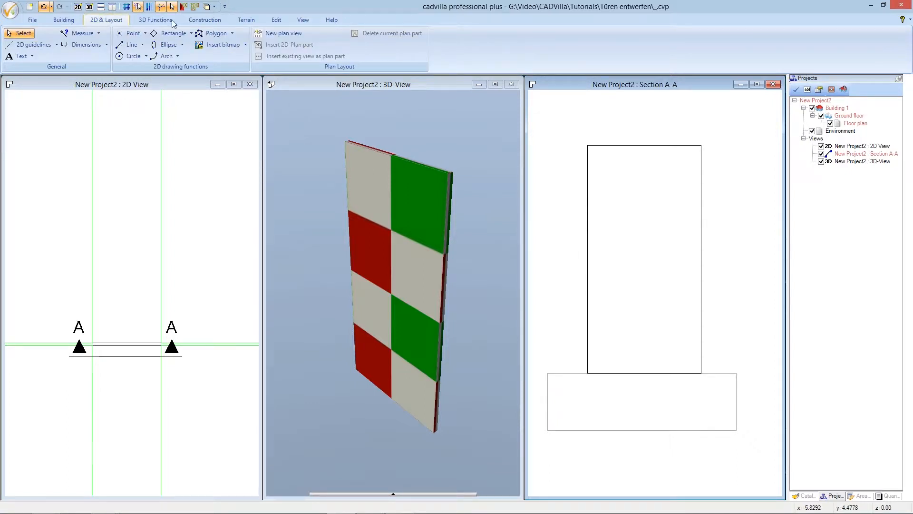
click(223, 45)
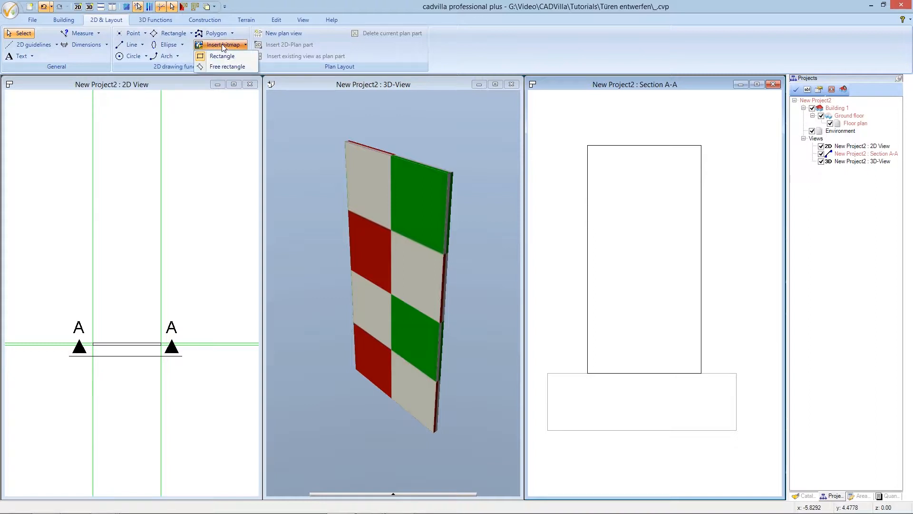
click(244, 56)
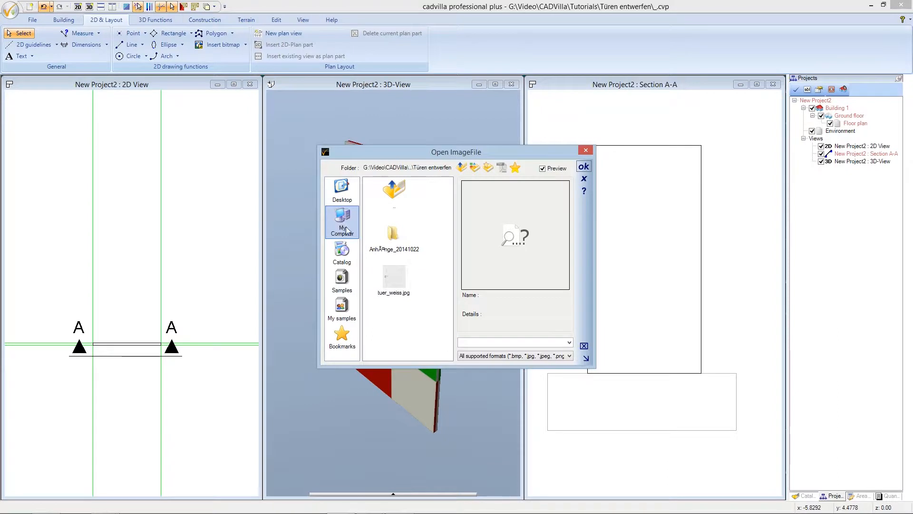
click(398, 284)
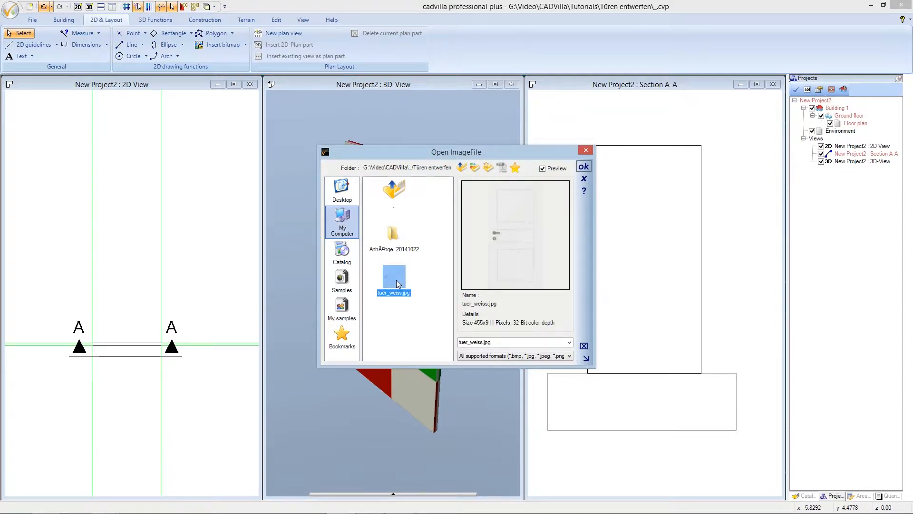
click(584, 167)
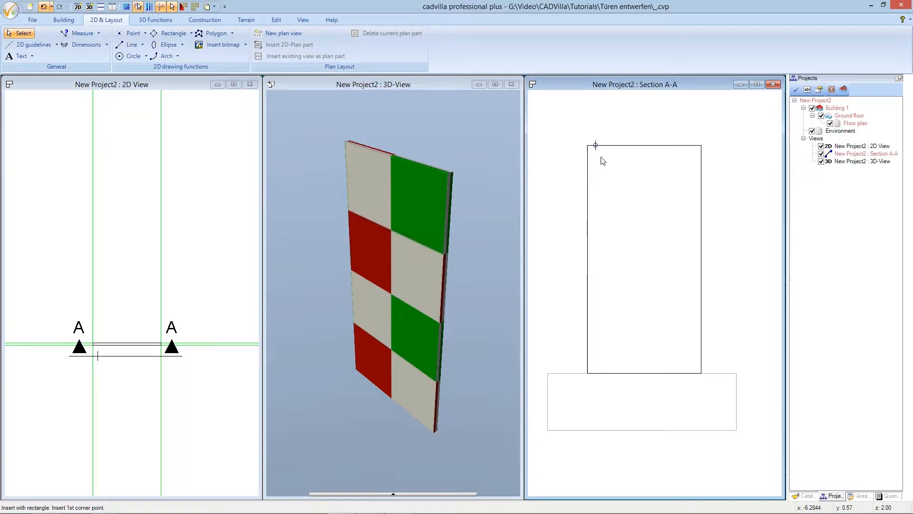
click(672, 323)
click(701, 373)
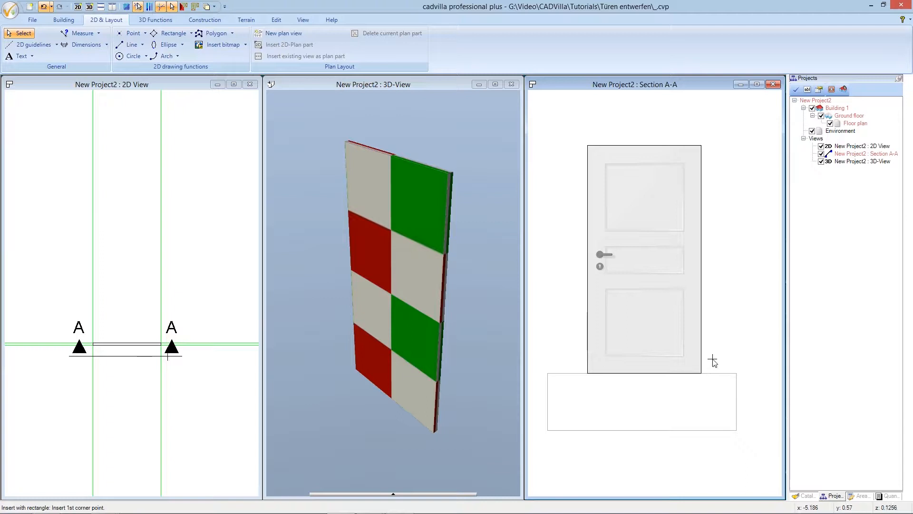
key(Escape)
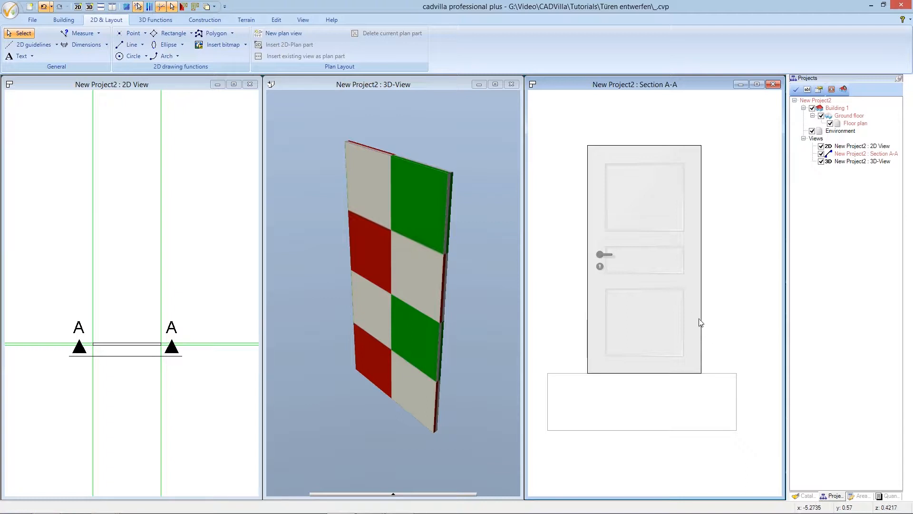
Adjust the door image's scaling along its left edge with a target length of 2.00 m, and send the image to the back
click(664, 277)
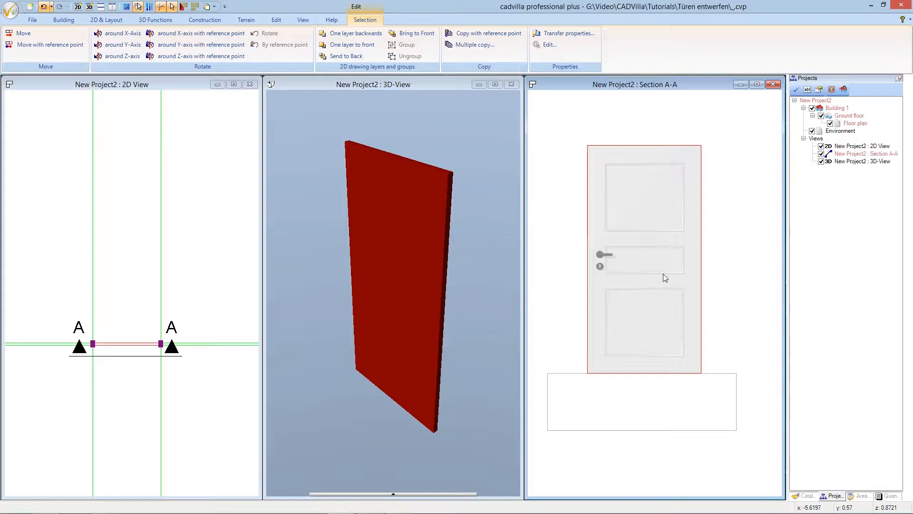
click(664, 274)
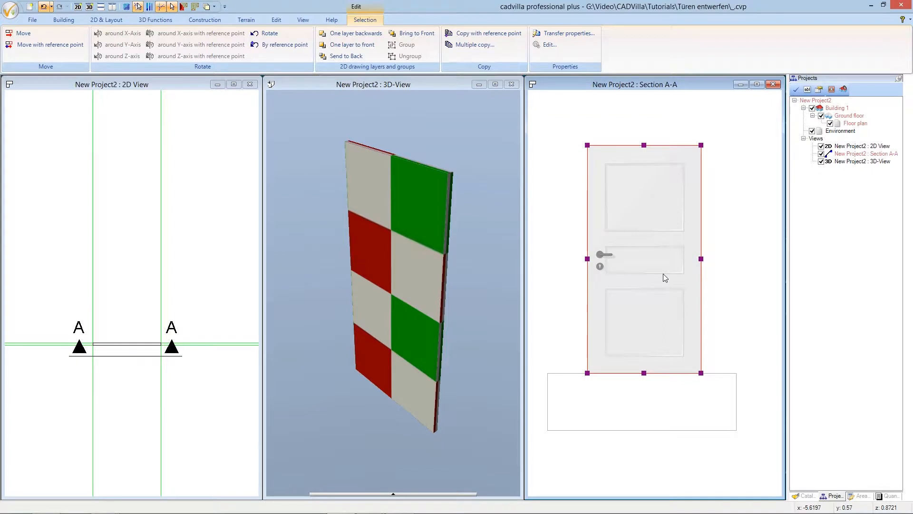
right_click(664, 275)
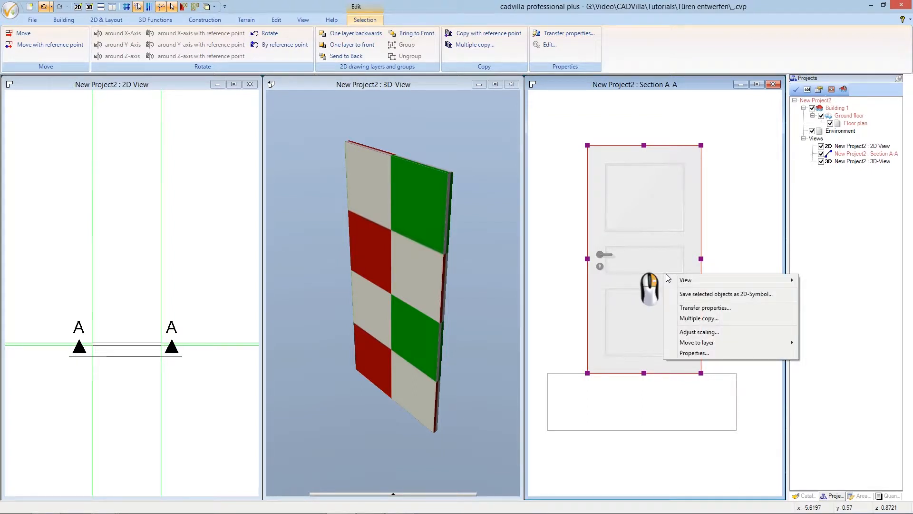
click(692, 332)
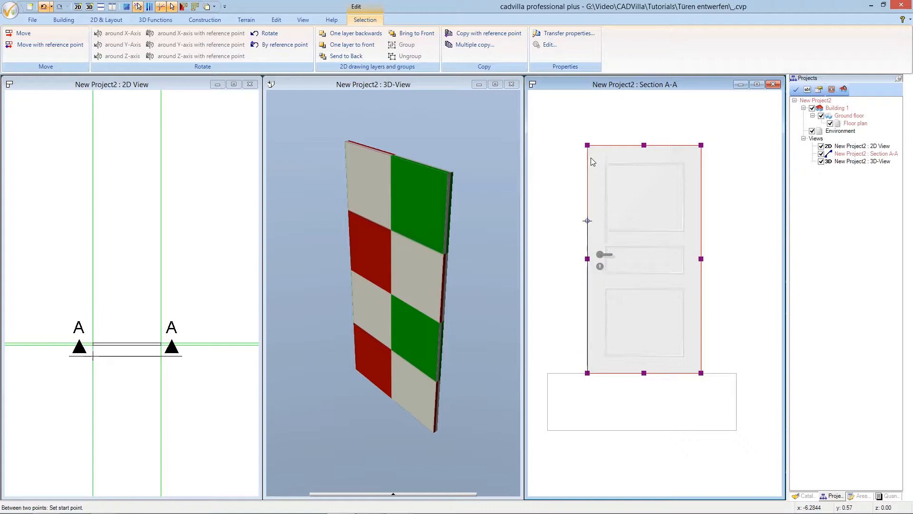
click(588, 145)
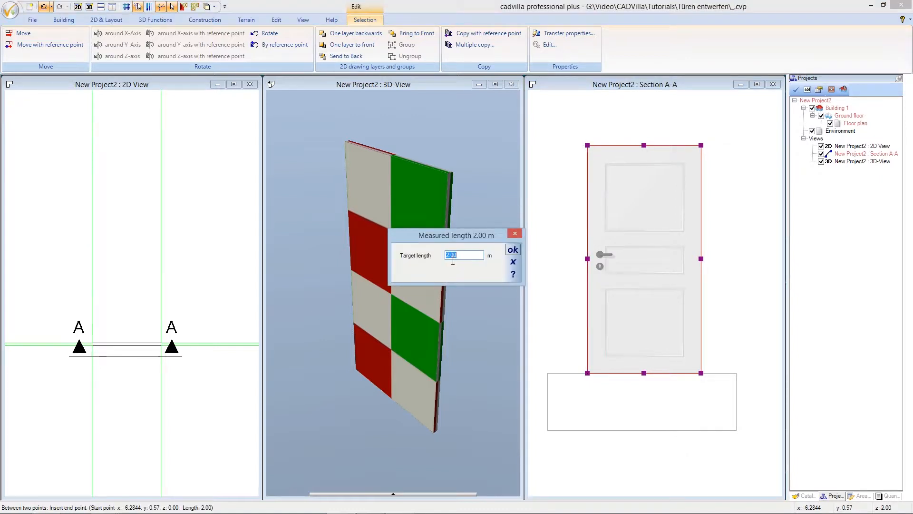
click(516, 249)
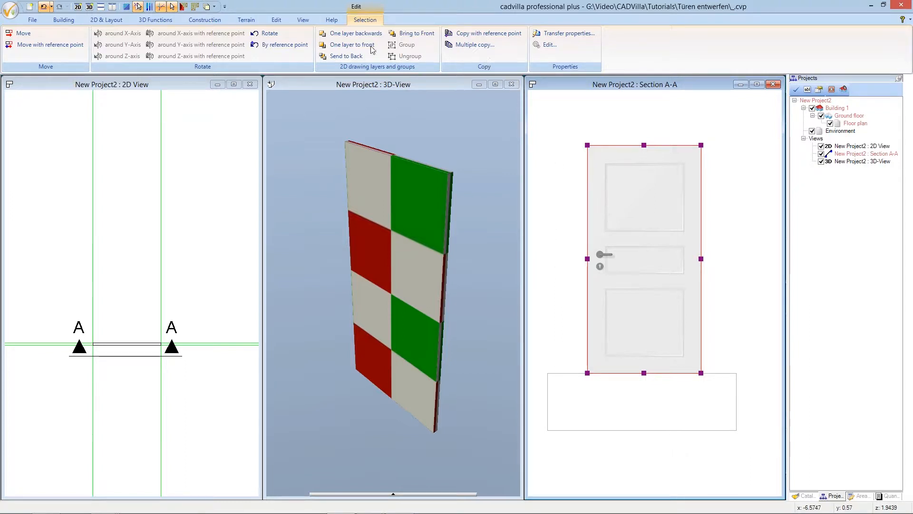
click(349, 59)
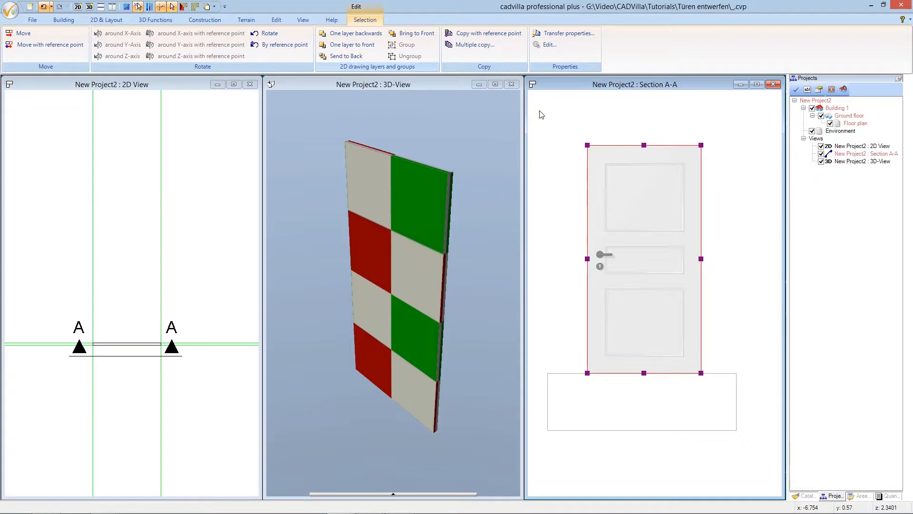
key(Escape)
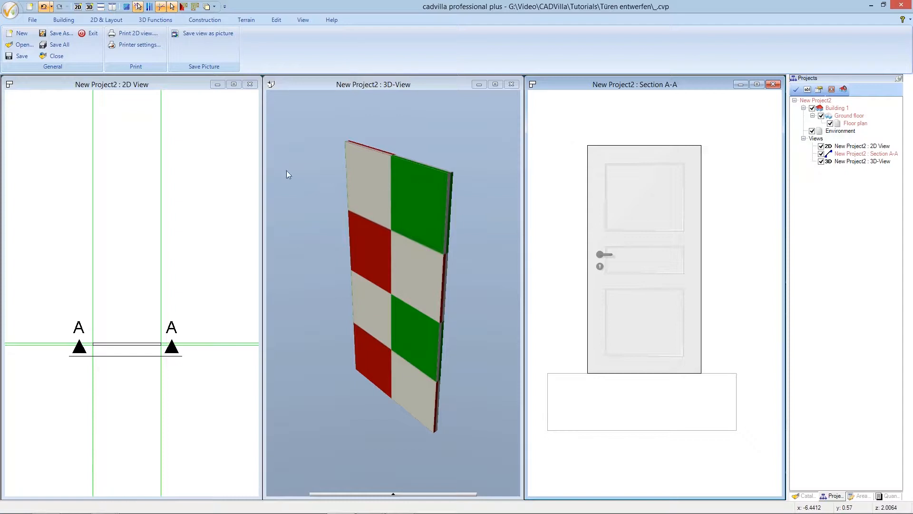
Start inserting numeric parallel 2D guidelines
click(106, 20)
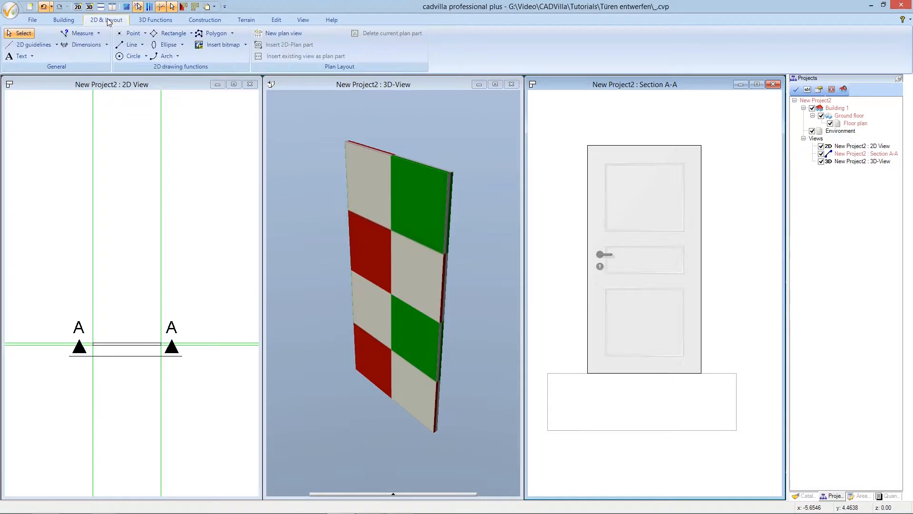
click(40, 44)
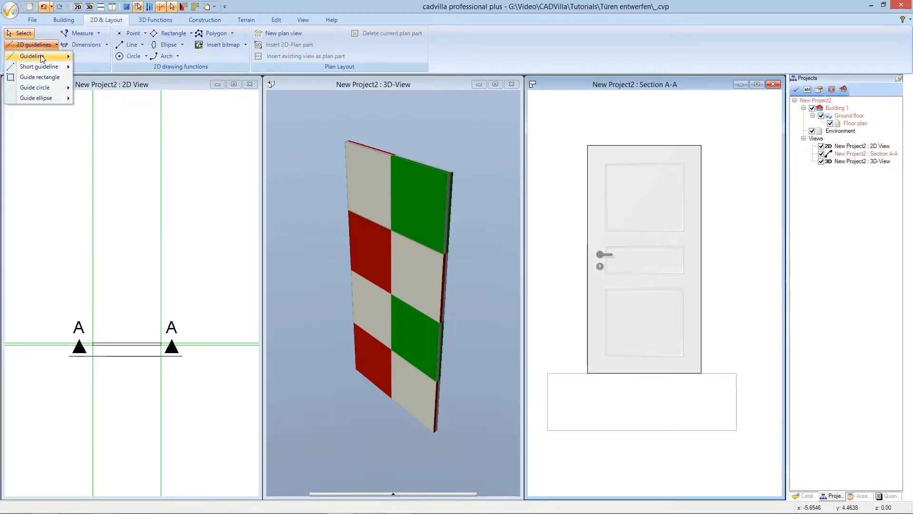
mouse_move(42, 58)
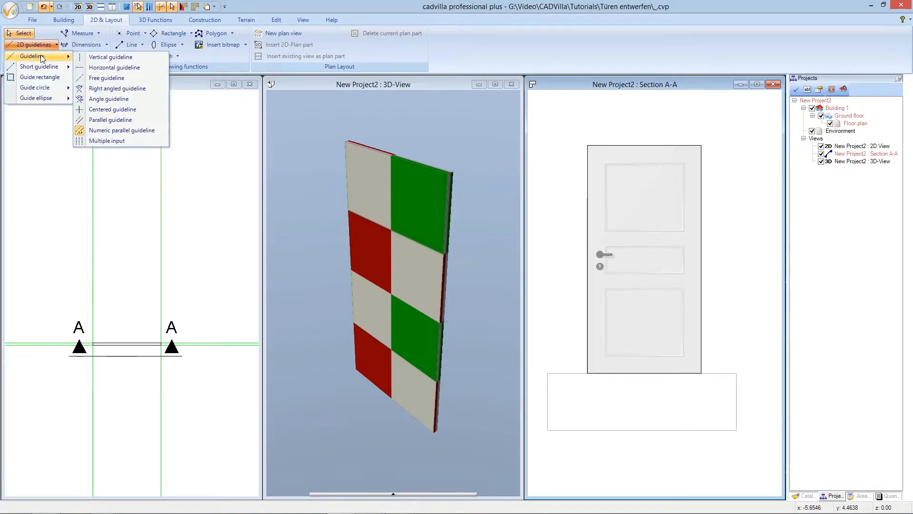
click(144, 131)
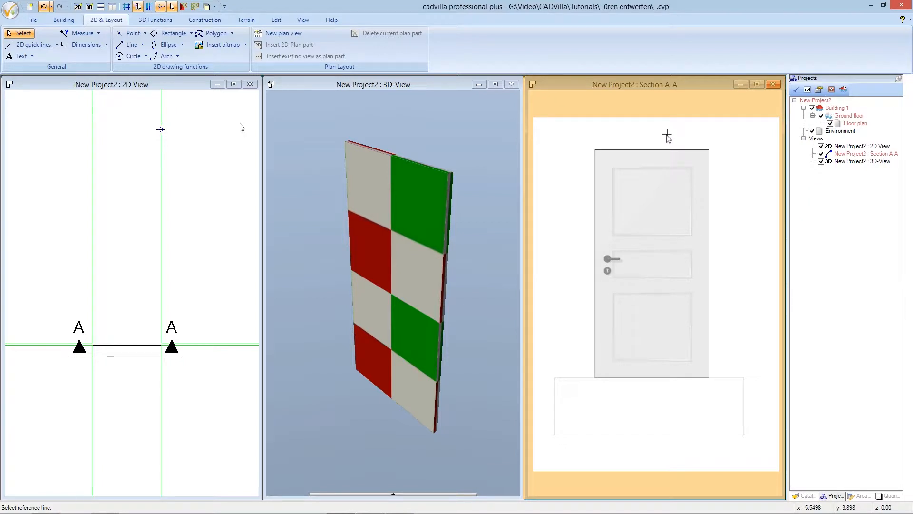
Try to add a guideline parallel to the door's upper edge along the upper border of the top panel in the section view
click(650, 149)
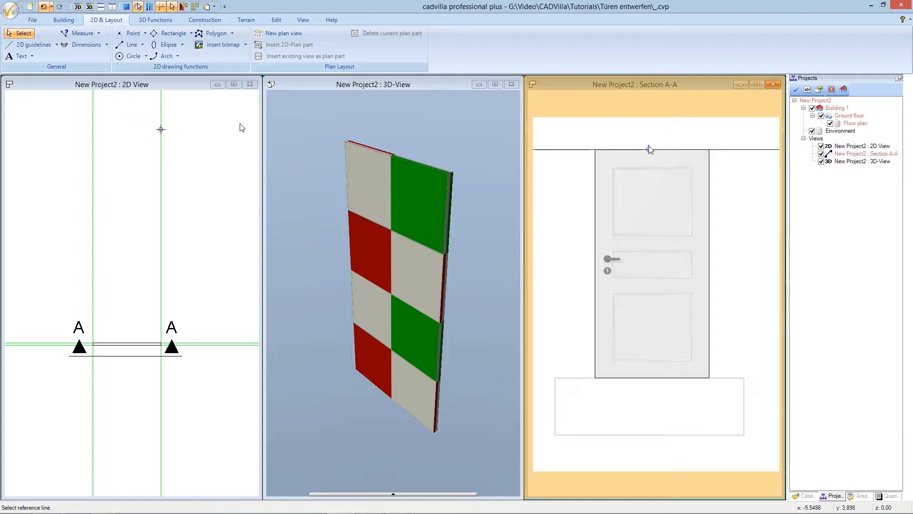
scroll(642, 168, up, 3)
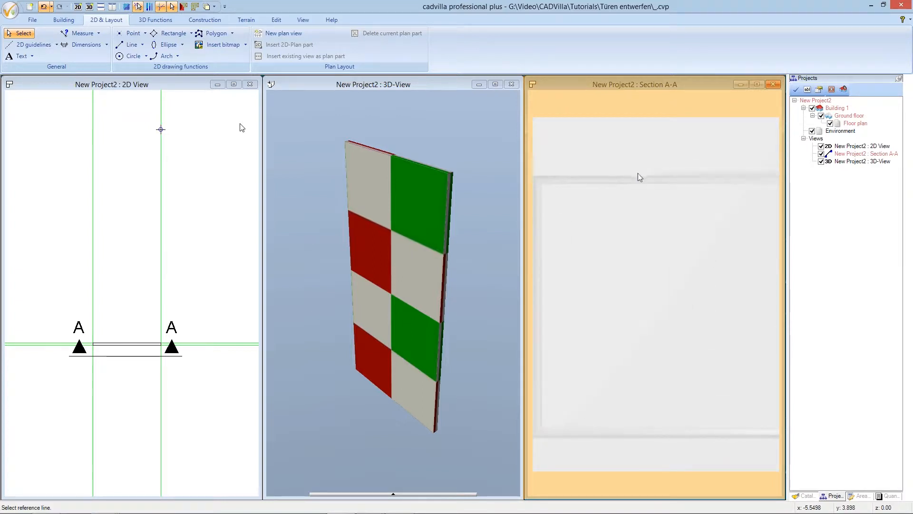
click(638, 176)
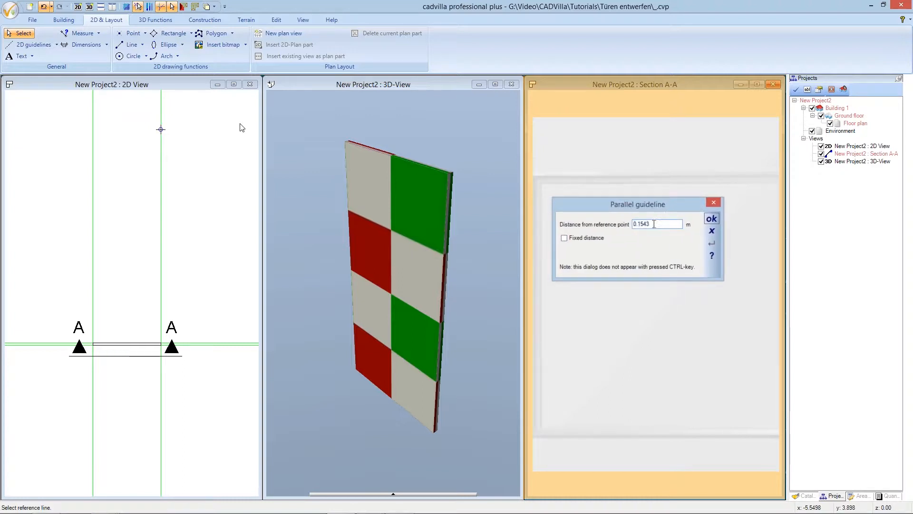
text(0,)
click(711, 219)
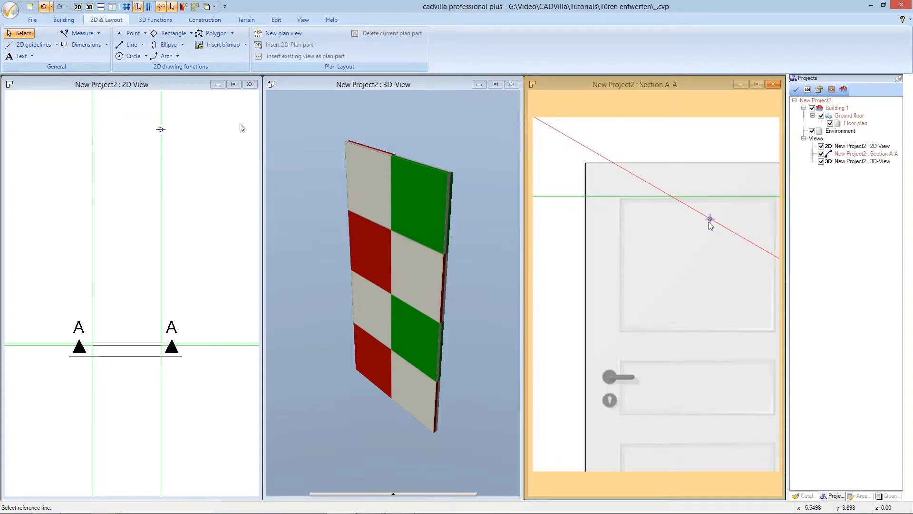
scroll(708, 224, down, 2)
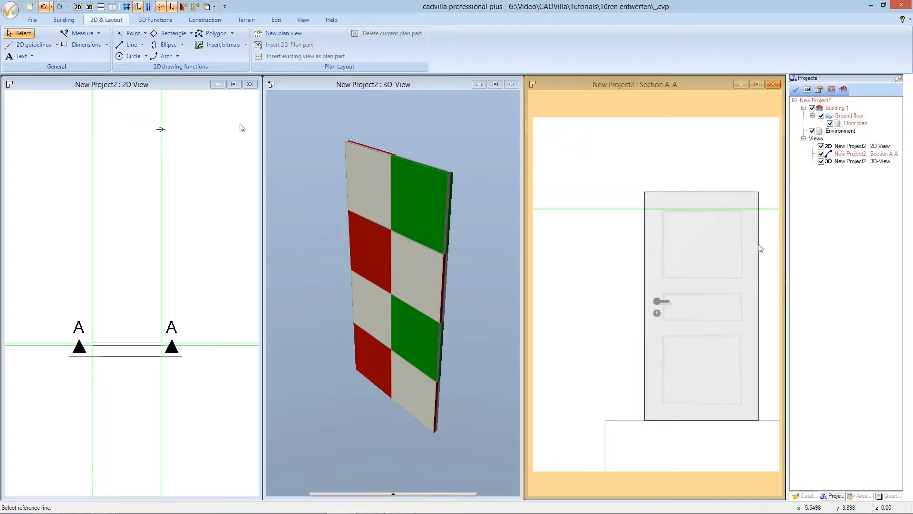
scroll(769, 254, up, 1)
scroll(769, 254, down, 1)
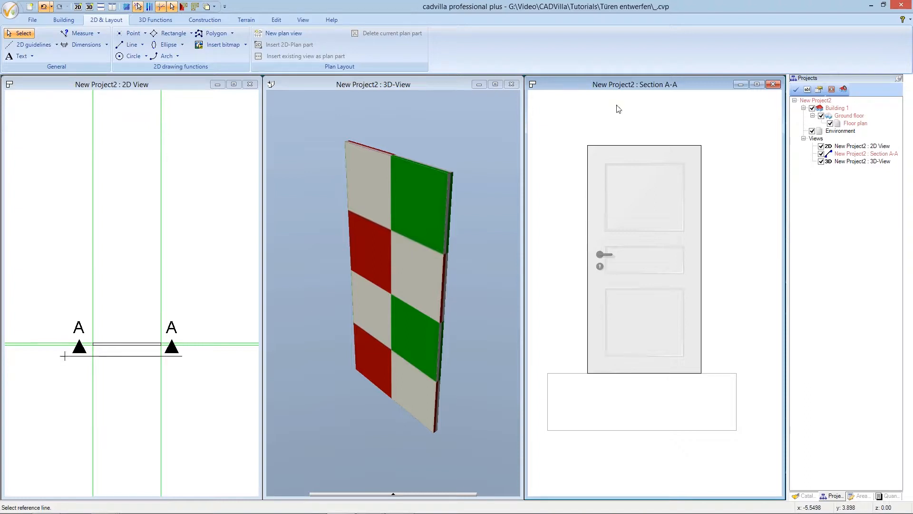
Add a guideline in the section view parallel to the door's upper edge, 0.15 m below it
click(628, 146)
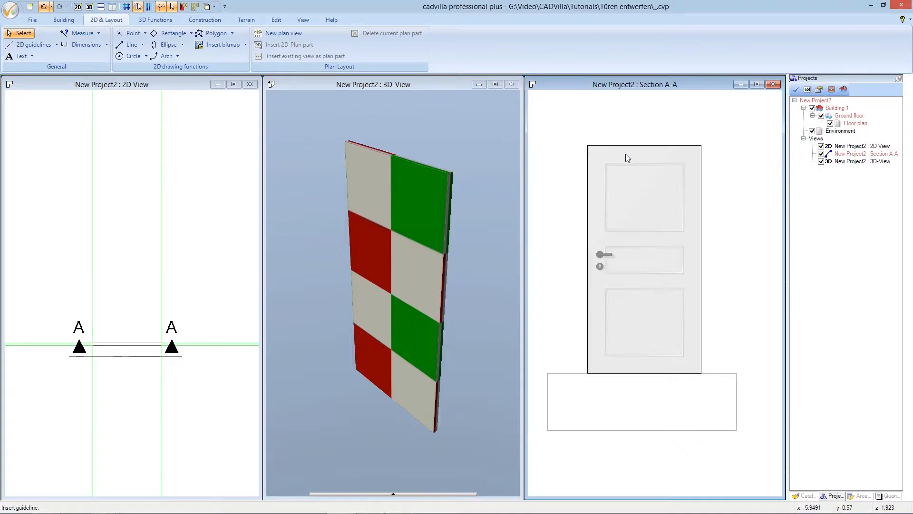
click(626, 153)
text(0.15)
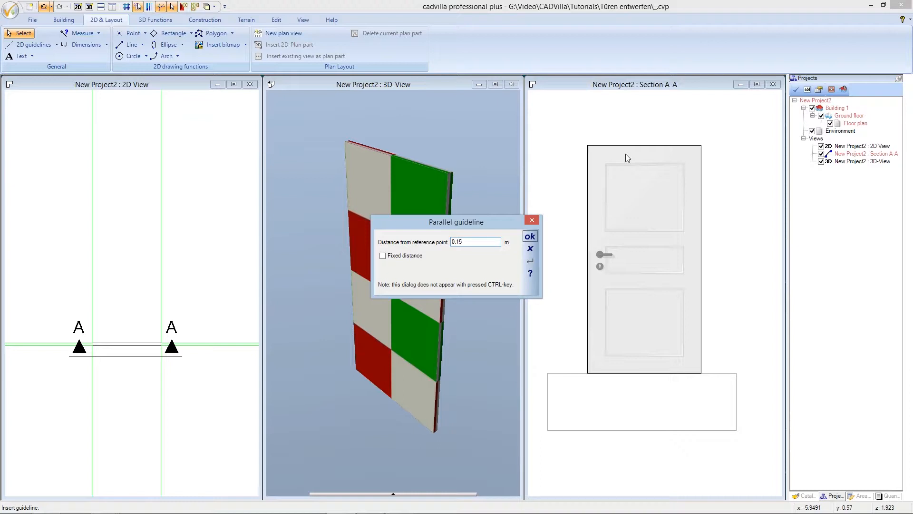
click(530, 237)
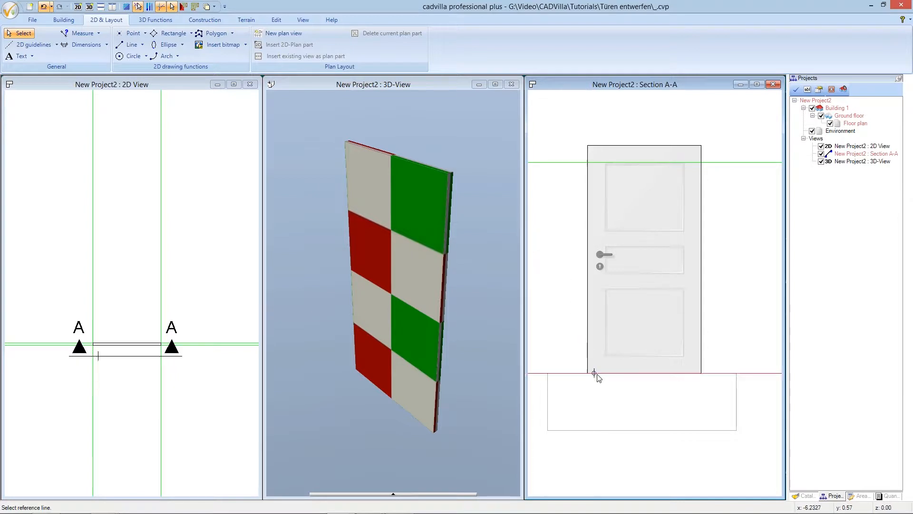
Add a guideline in the section view parallel to the door's lower edge, 0.15 m above it
click(600, 360)
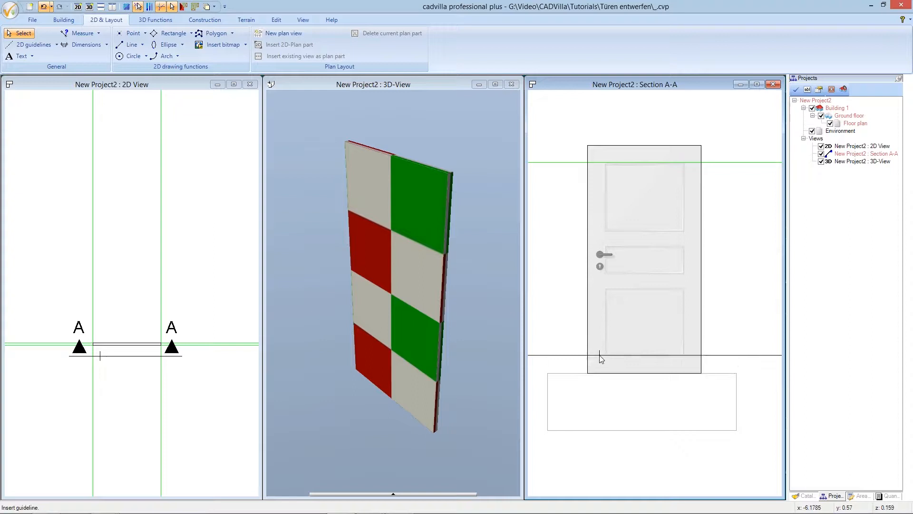
click(599, 355)
text(0.15)
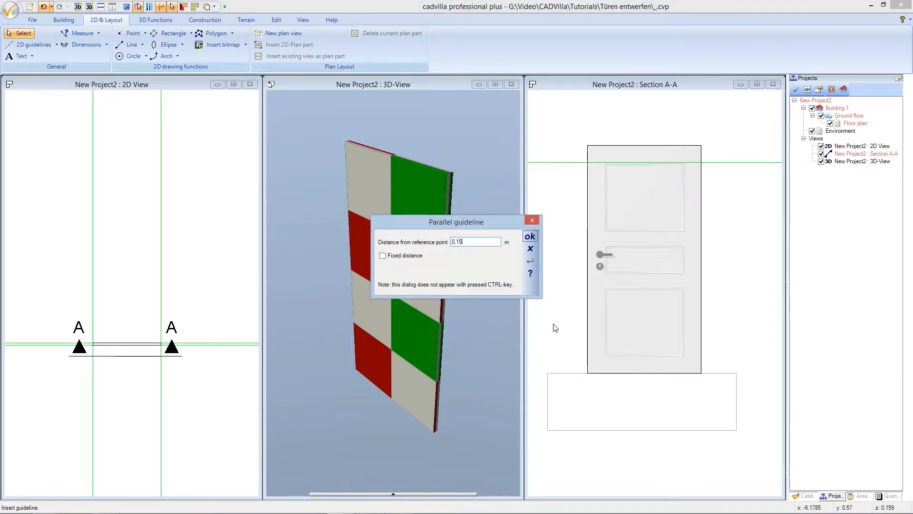
click(530, 237)
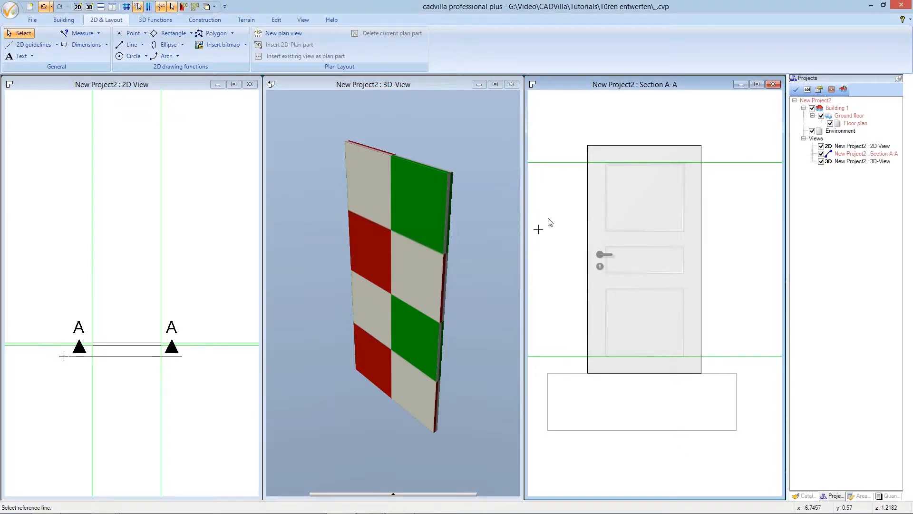
Add a guideline in the section view parallel to the door's upper edge, 0.75 m below it
click(606, 149)
click(620, 186)
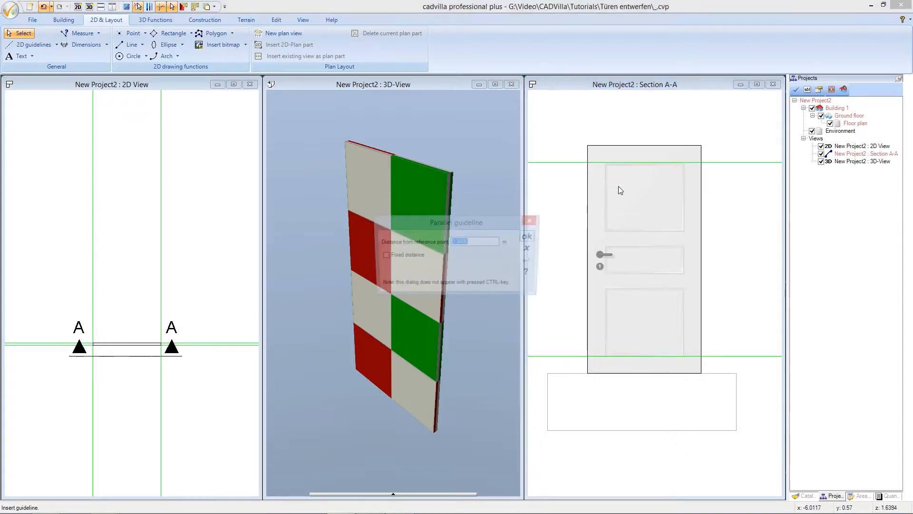
text(0.75)
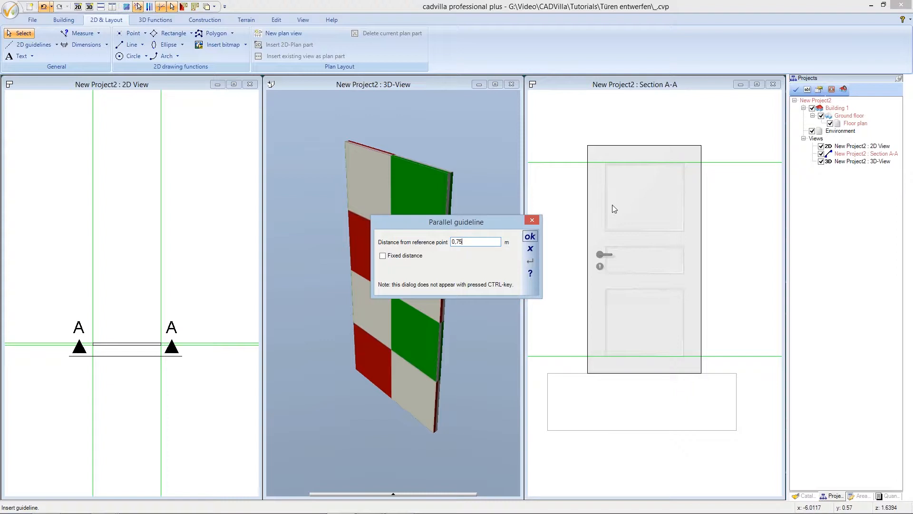
click(536, 238)
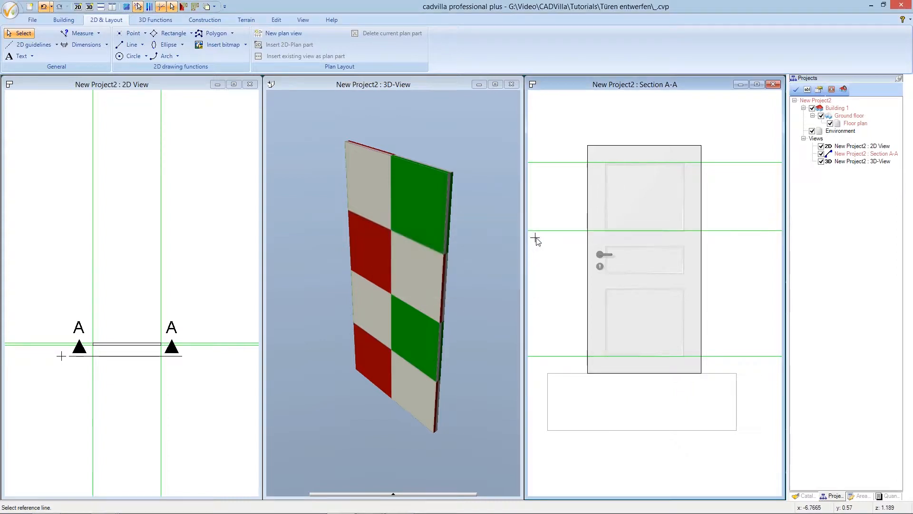
Add a guideline in the section view parallel to the door's lower edge, 0.75 m above it
click(612, 373)
click(618, 332)
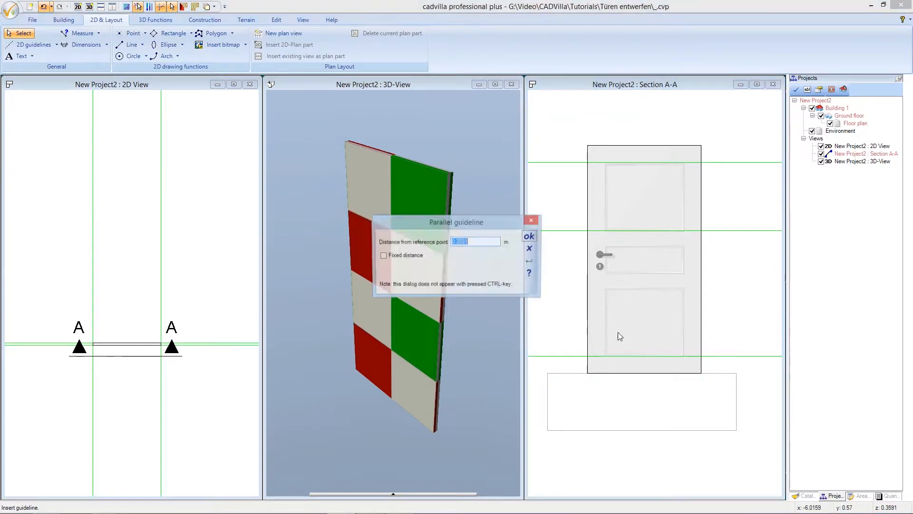
text(0,75)
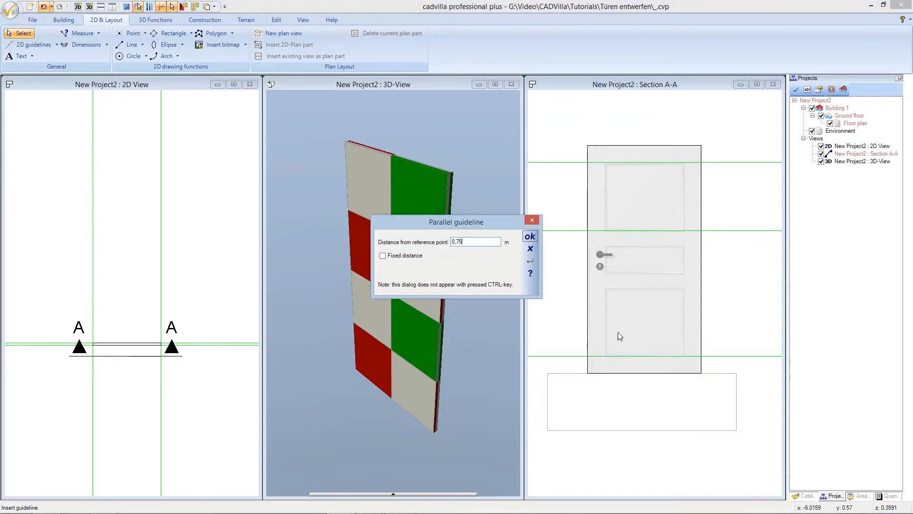
click(533, 236)
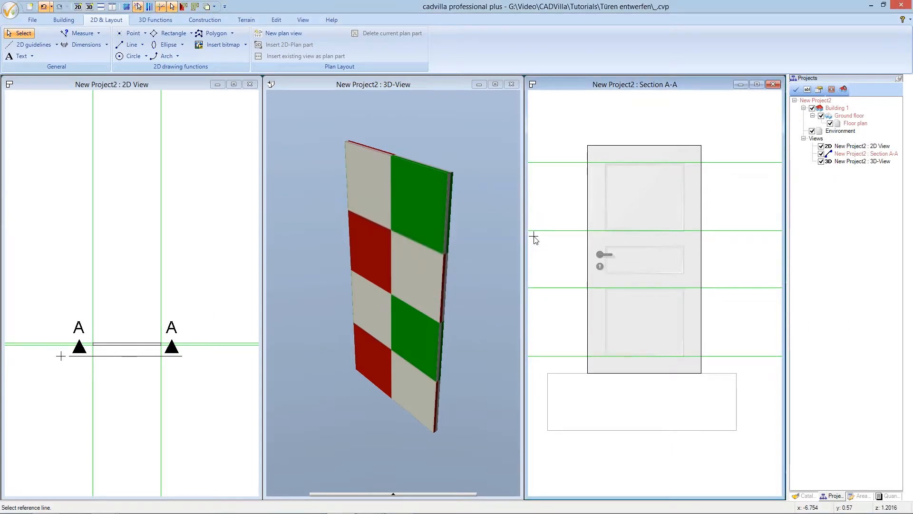
Add a guideline 0.12 m below the guideline along the lower border of the top panel
click(604, 231)
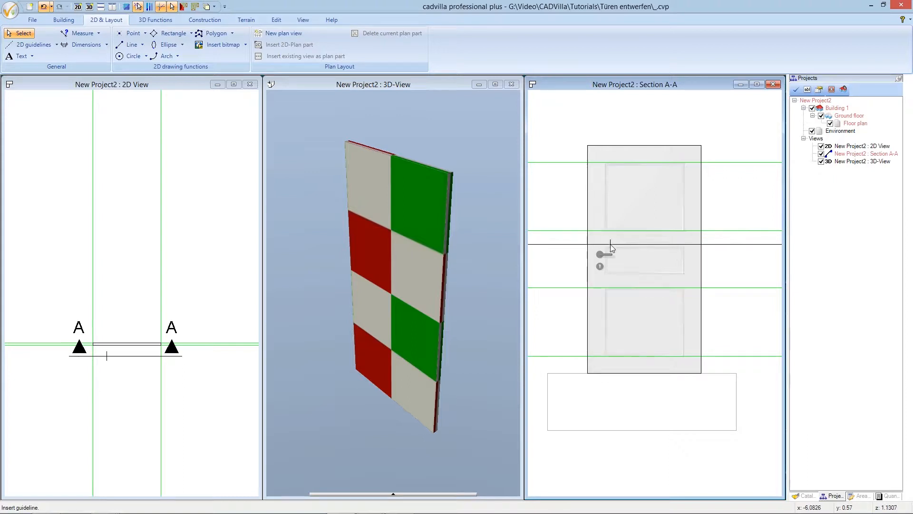
click(609, 244)
text(0.12)
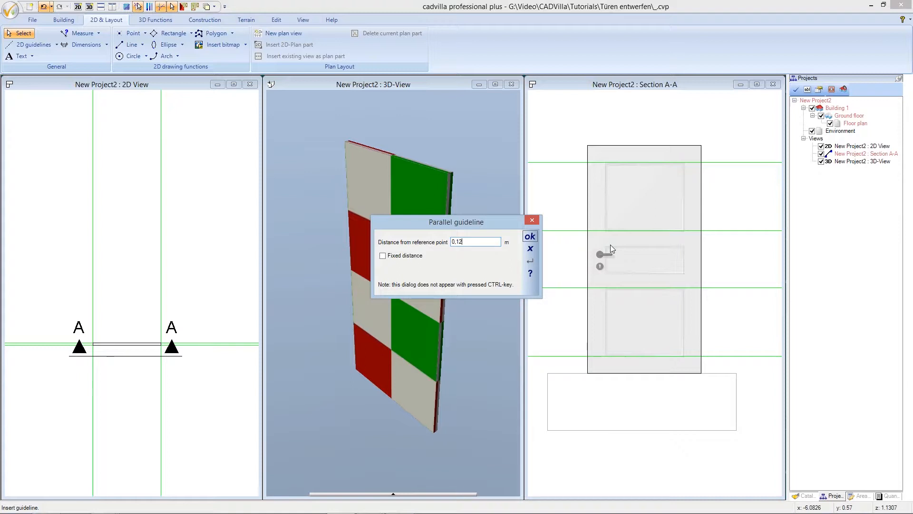
click(534, 238)
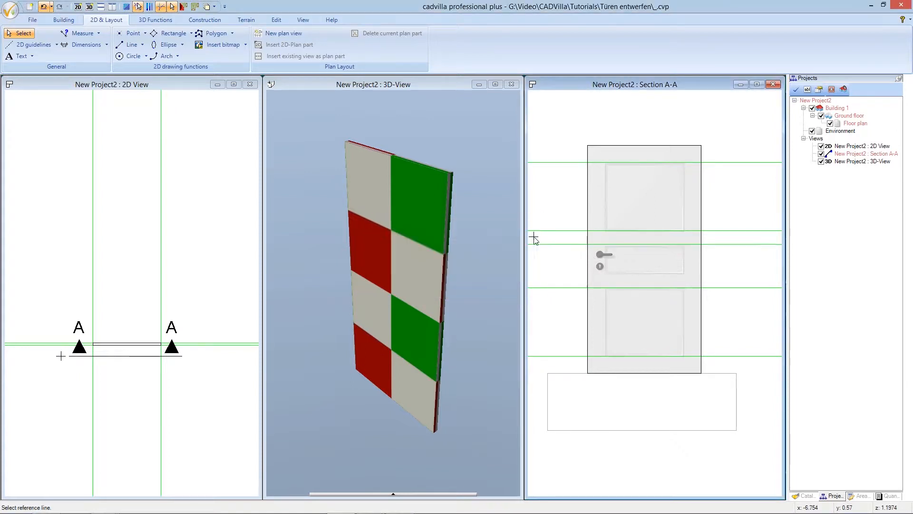
Add a guideline 0.12 m above the guideline along the upper border of the bottom panel
click(617, 287)
click(618, 277)
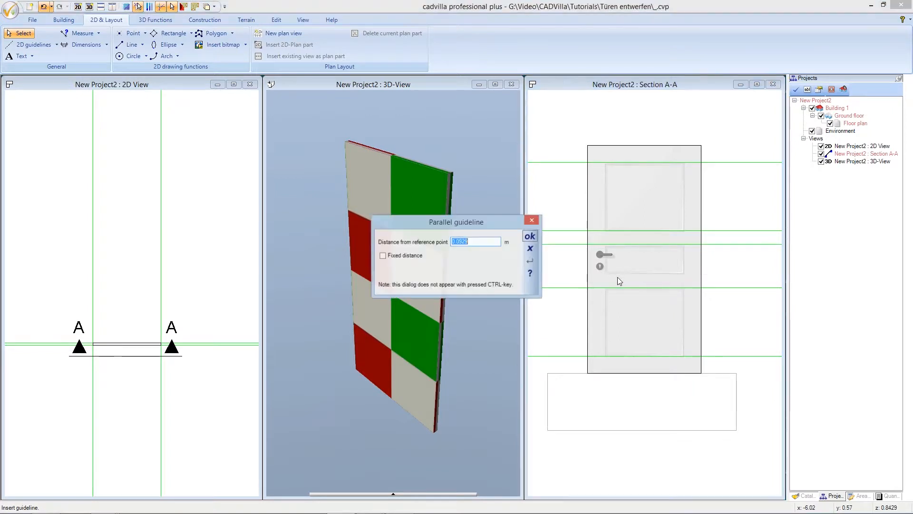
text(0.)
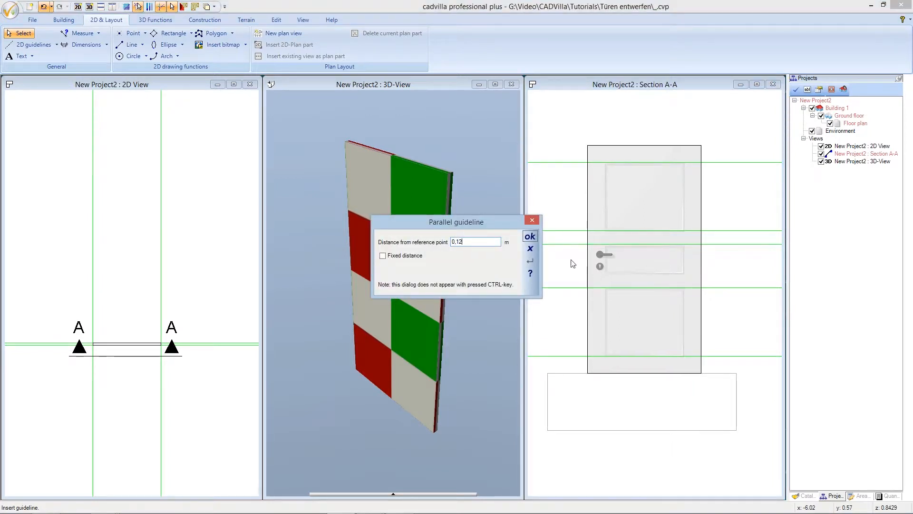
click(531, 237)
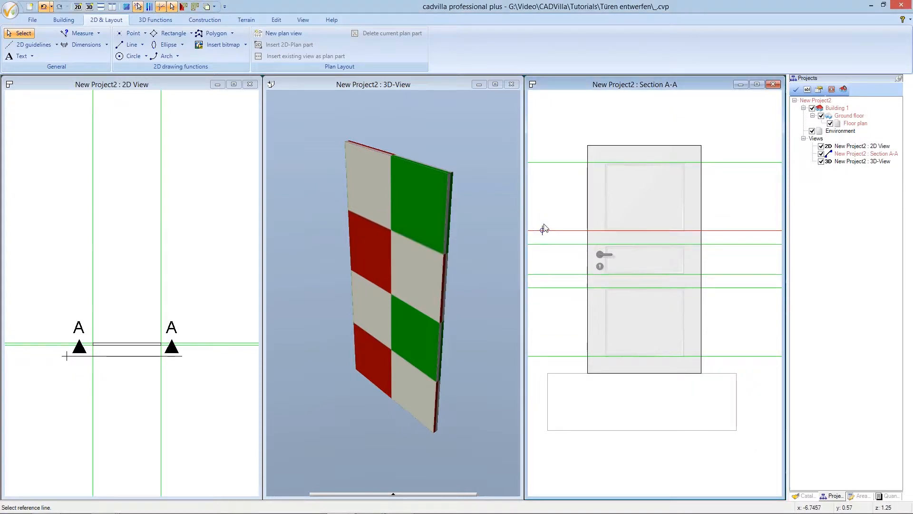
Add a vertical guideline 0.15 m inside the door's left edge in the section view
click(588, 217)
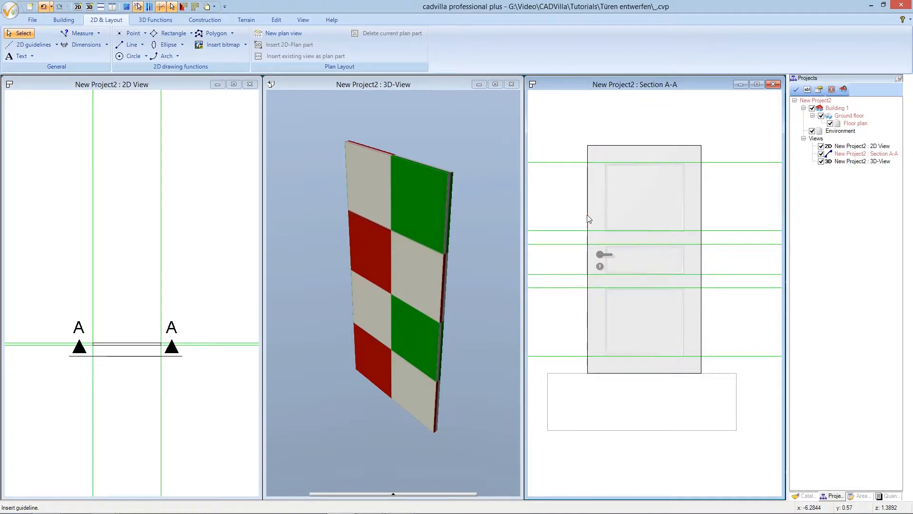
click(601, 219)
text(0,15)
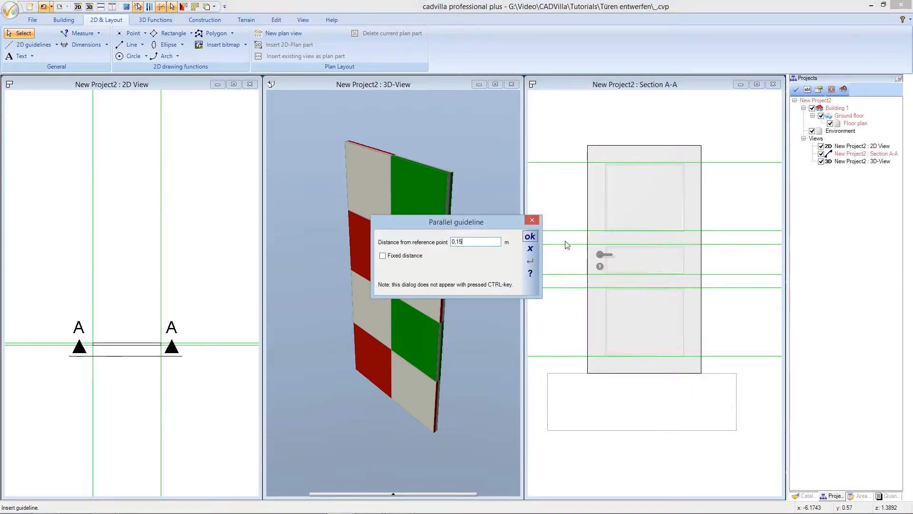
key(Return)
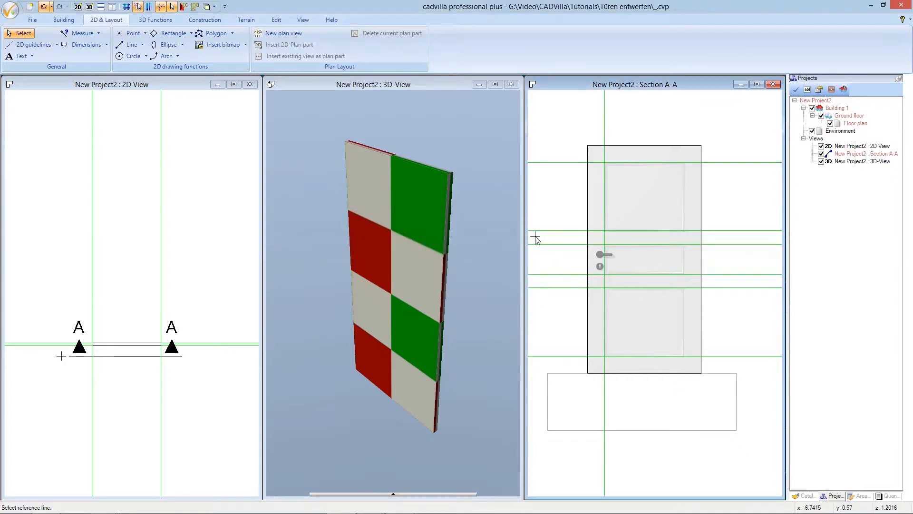
Add a vertical guideline 0.15 m inside the door's right edge and finish inserting guidelines
click(701, 218)
click(684, 221)
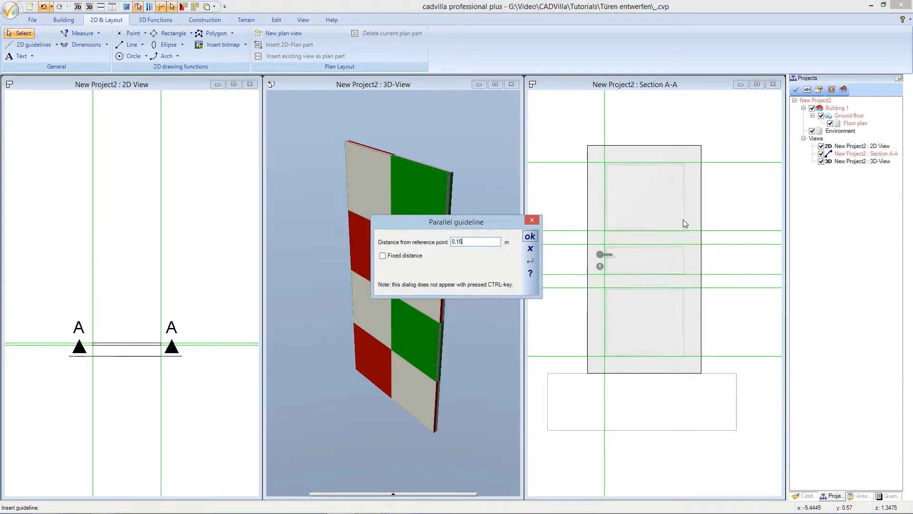
click(530, 236)
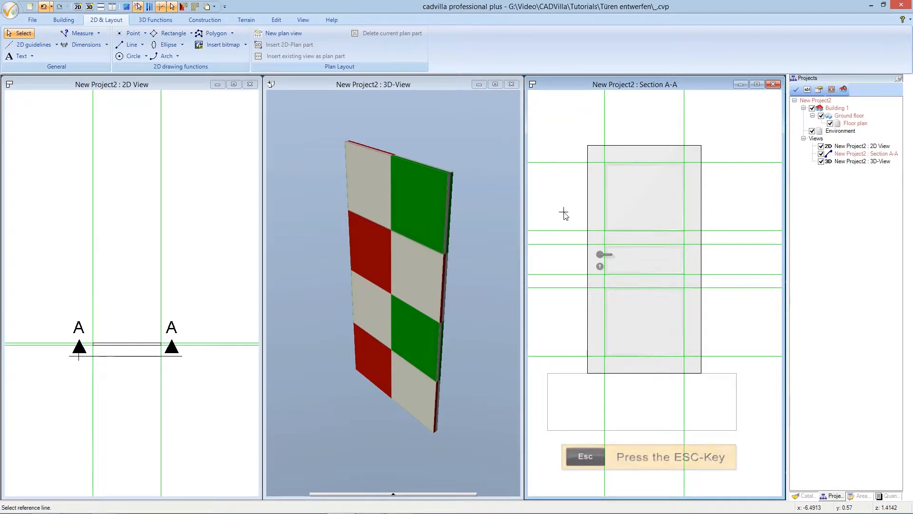
key(Escape)
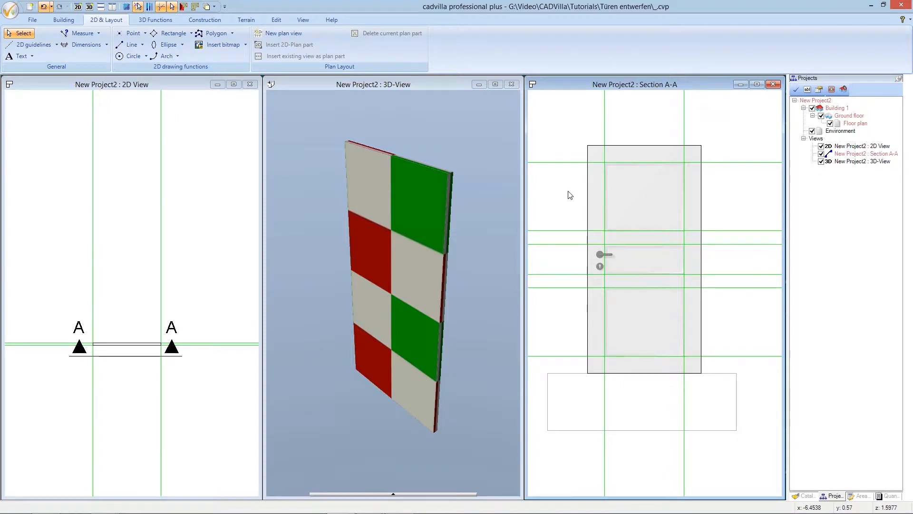
Start inserting a sweep solid with a polygon, using the door's front face in the 3D view as the drawing plane
click(131, 84)
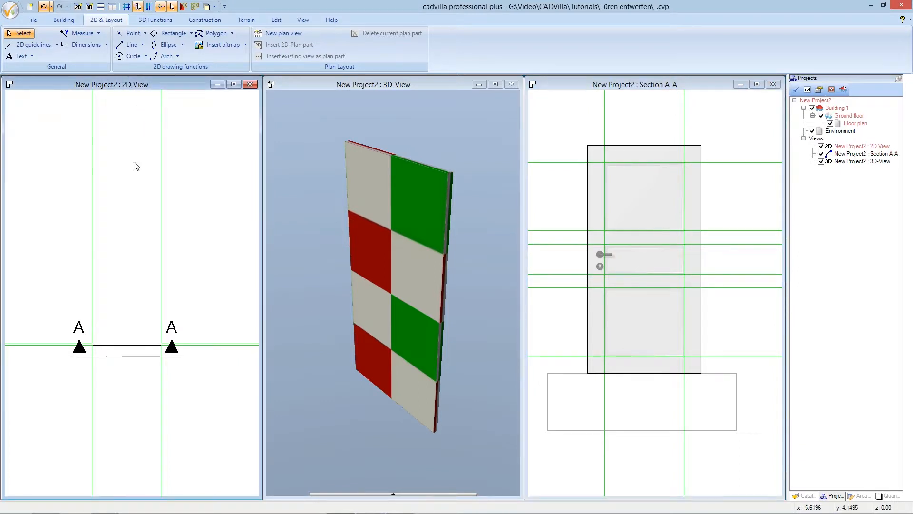
scroll(97, 379, up, 2)
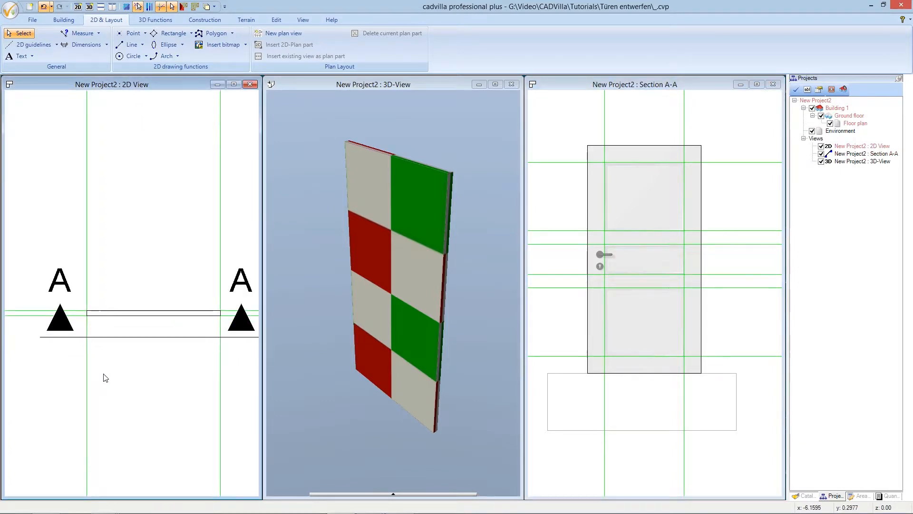
scroll(217, 360, up, 1)
middle_drag(108, 363, 119, 362)
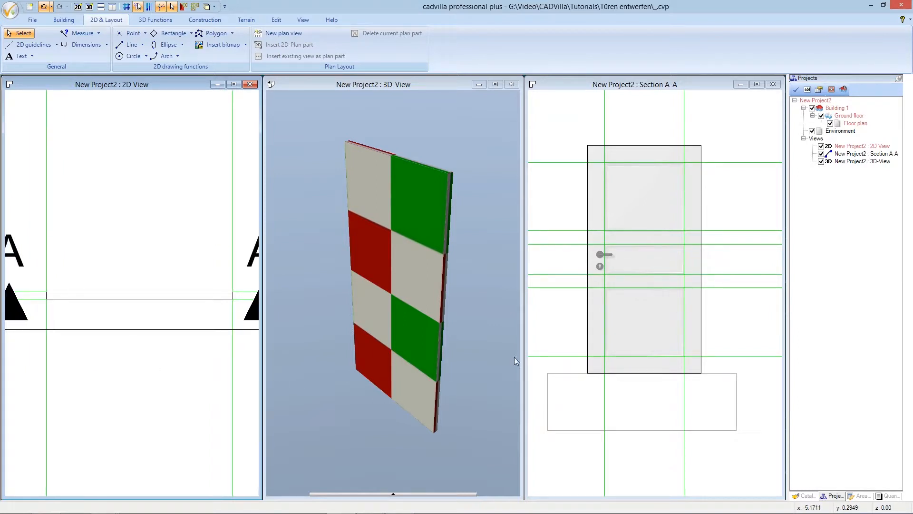
click(591, 84)
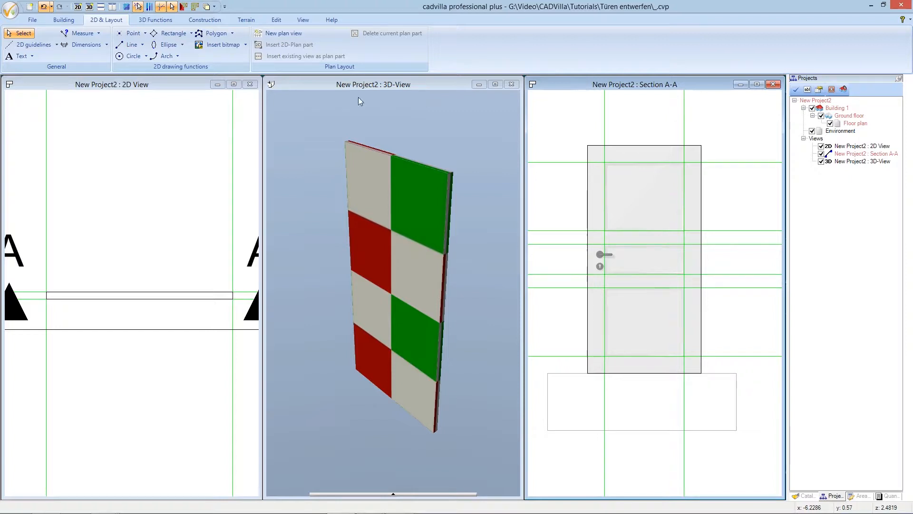
click(213, 20)
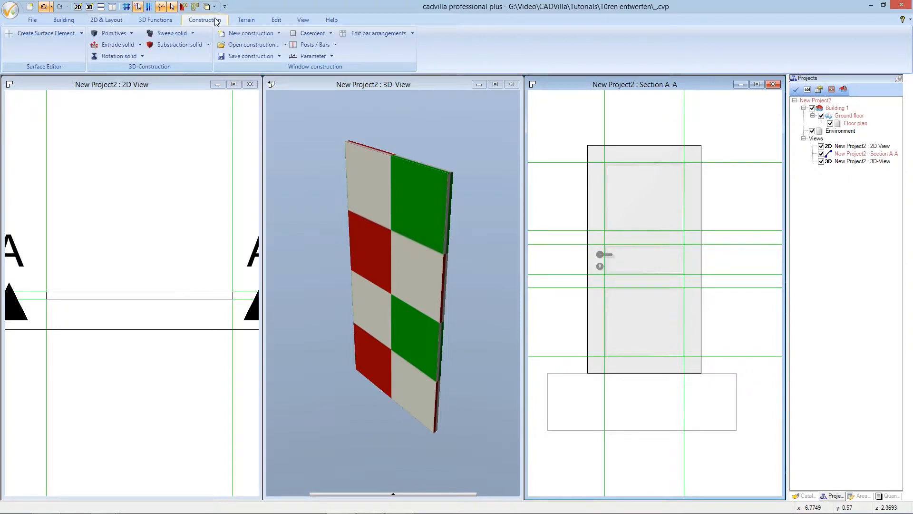
click(192, 33)
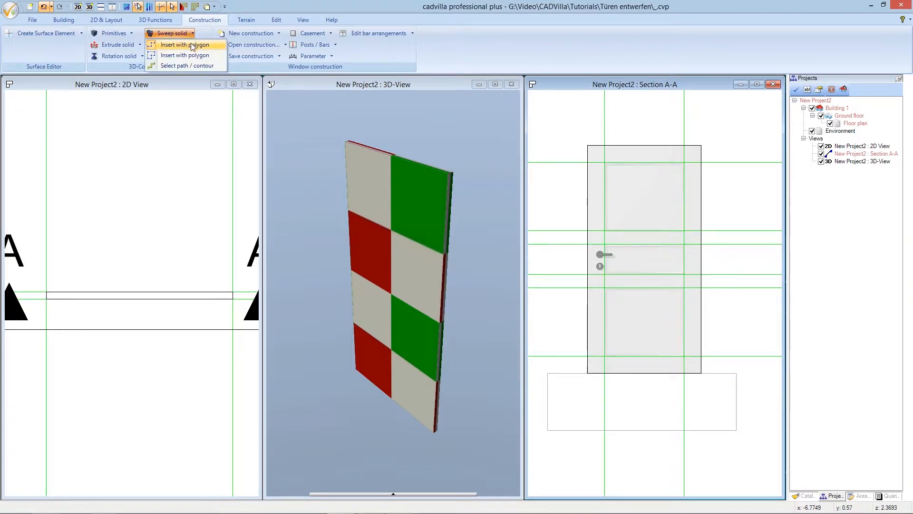
click(190, 44)
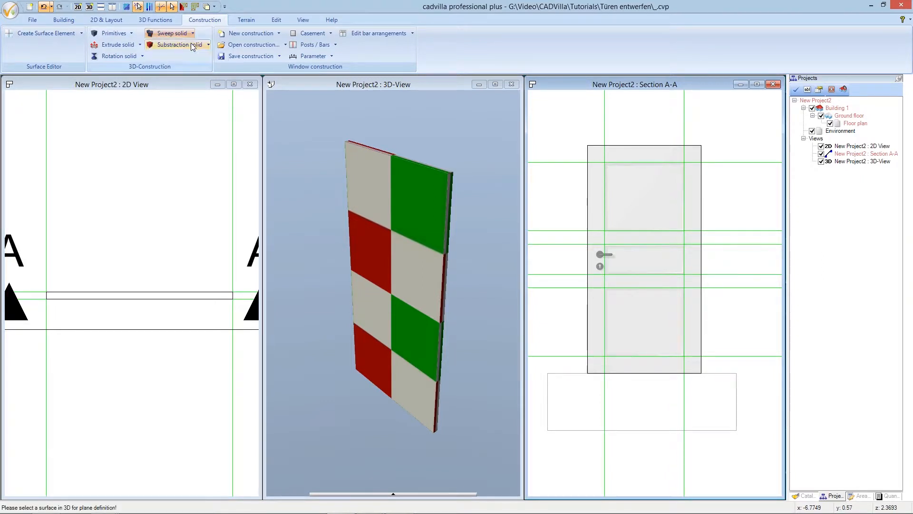
click(368, 205)
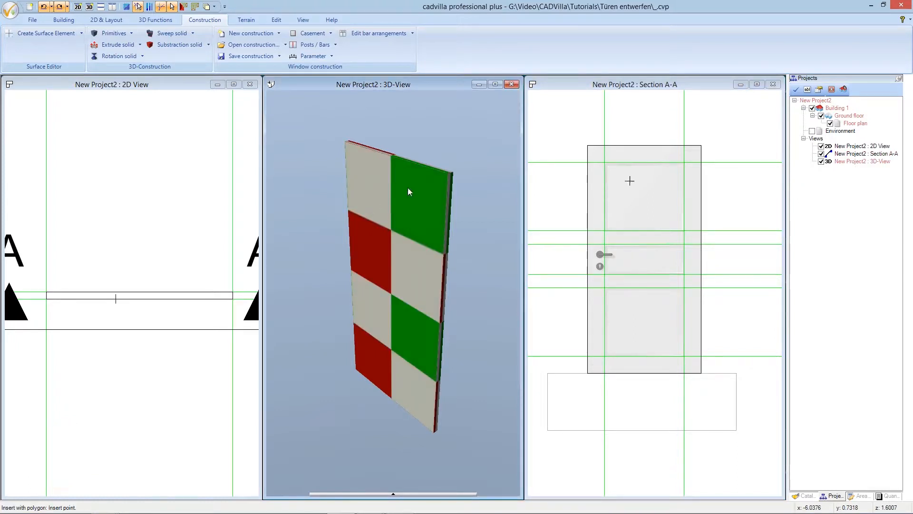
In the sweep solid's properties, assign the catalog profile Decoration 01 from the Miscellaneous group of the Decoration profiles
right_click(546, 205)
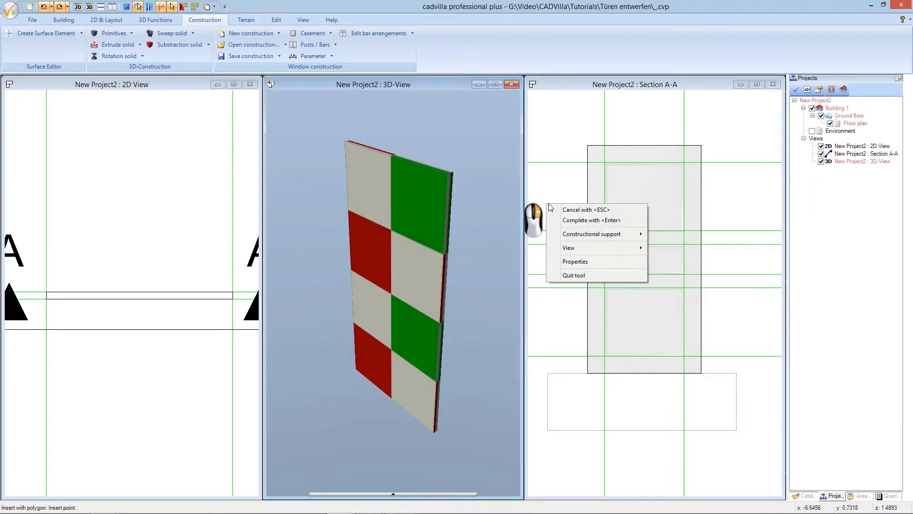
click(577, 261)
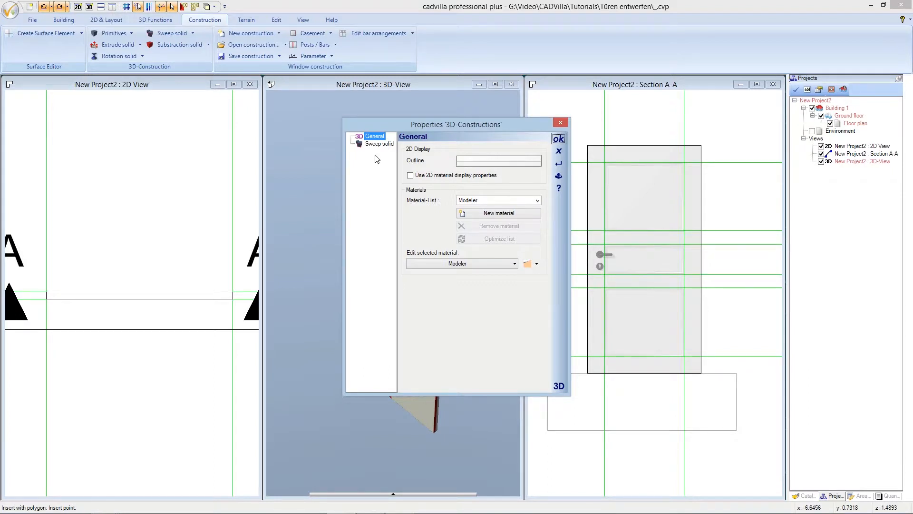
click(380, 144)
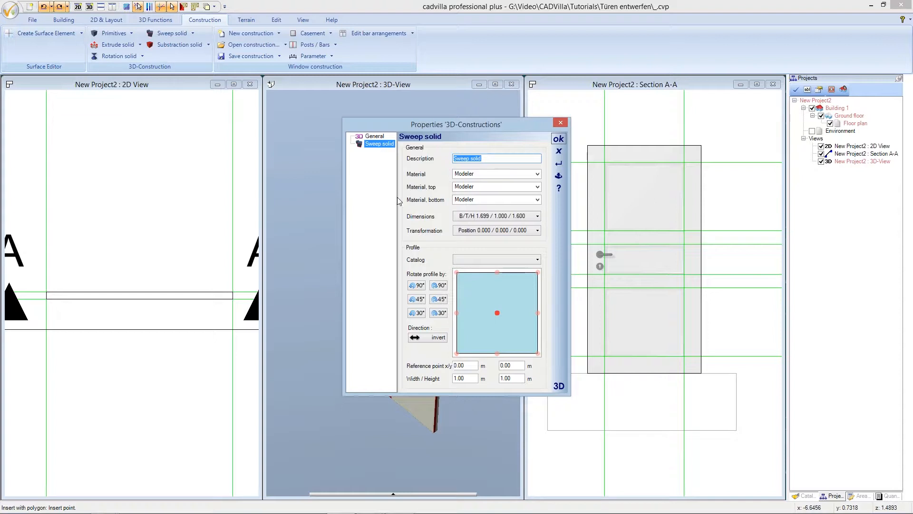
click(507, 260)
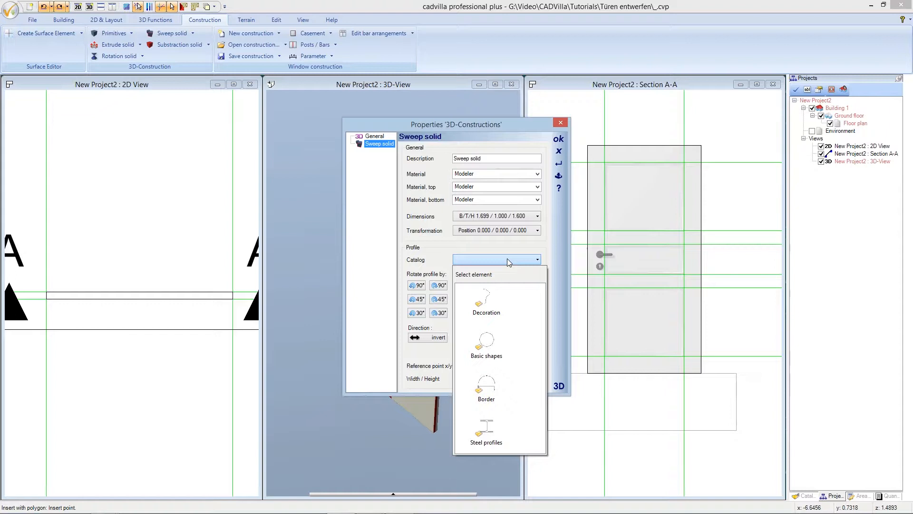
double_click(486, 304)
scroll(484, 305, down, 3)
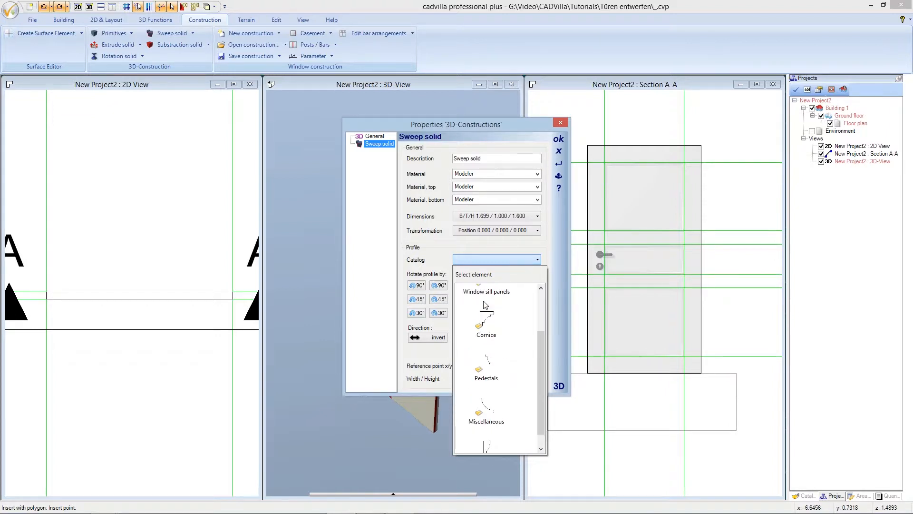
double_click(484, 412)
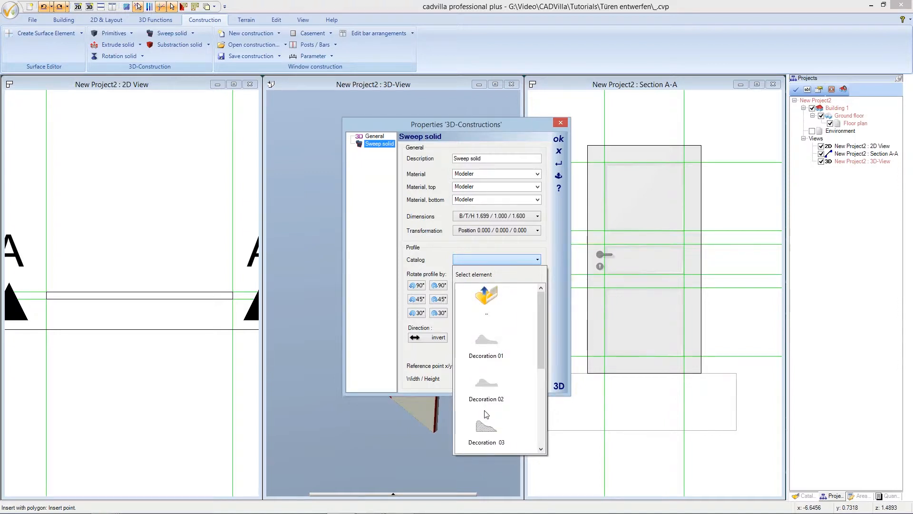
double_click(484, 346)
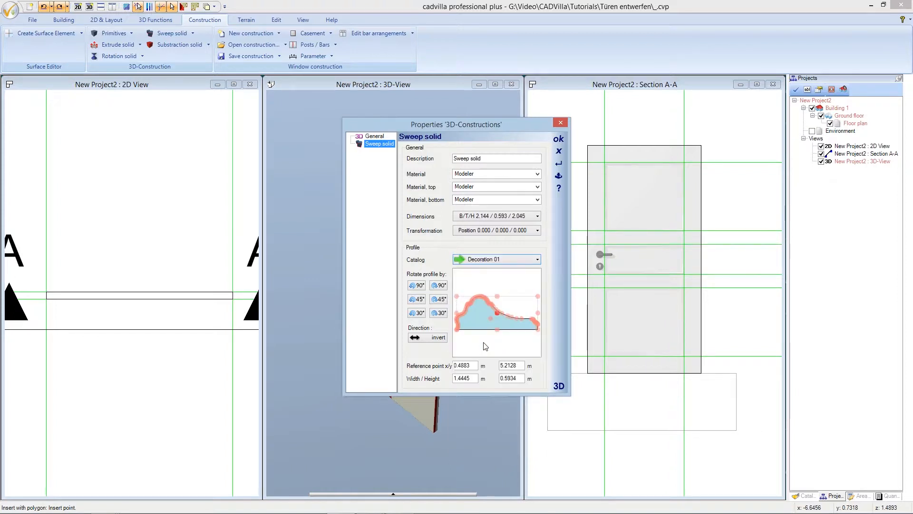
Set the sweep profile's width to 0.025 m and height to 0.01 m, with its lower-left corner as reference point, and accept the properties
click(468, 378)
drag(468, 378, 448, 379)
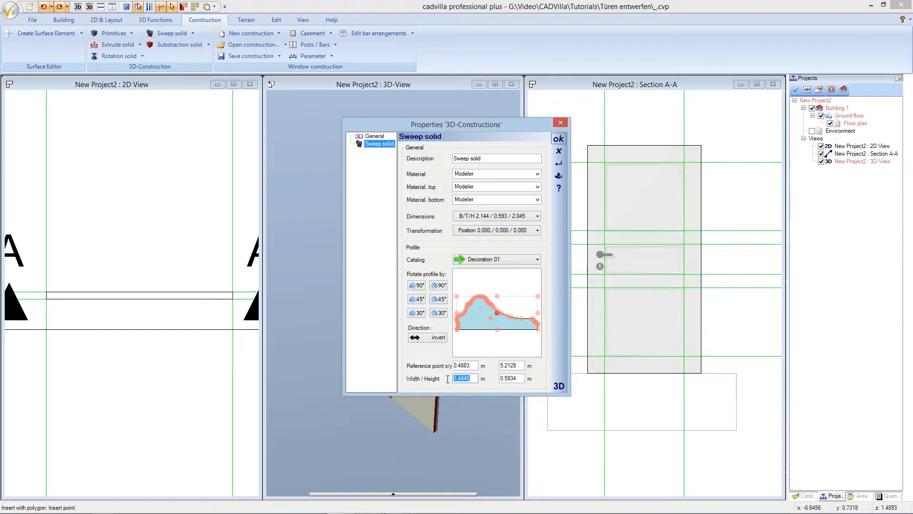
text(0.025)
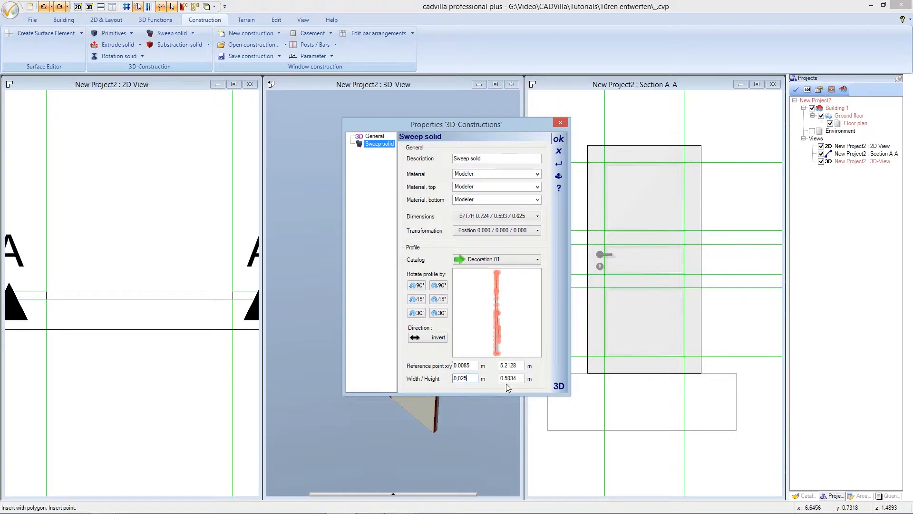
drag(519, 379, 495, 379)
text(0)
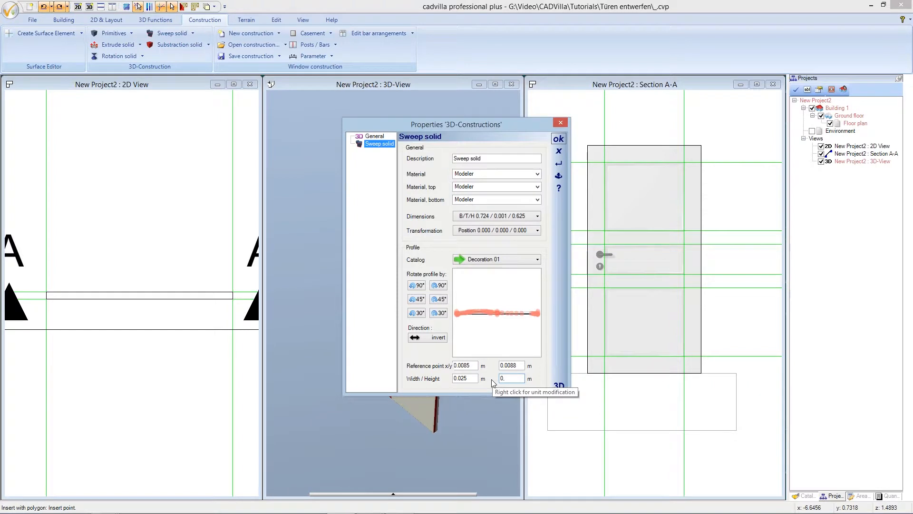
text(,01)
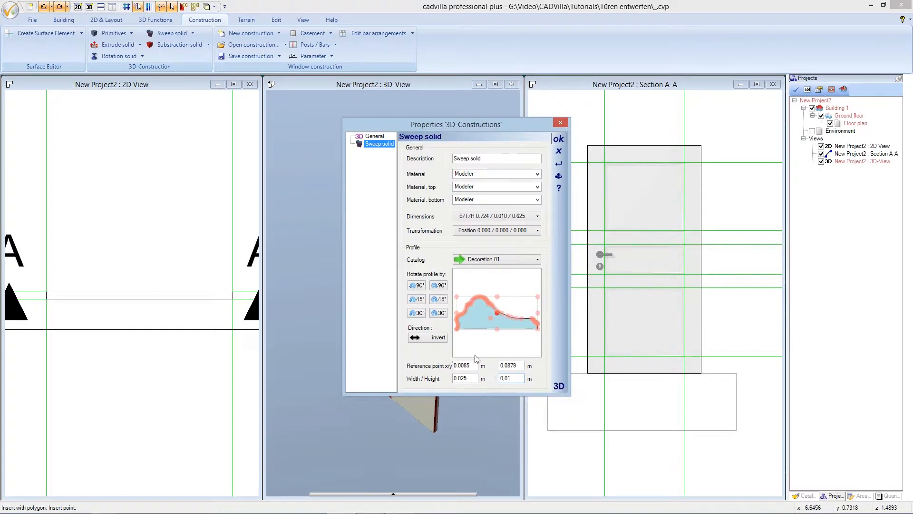
click(456, 330)
click(559, 140)
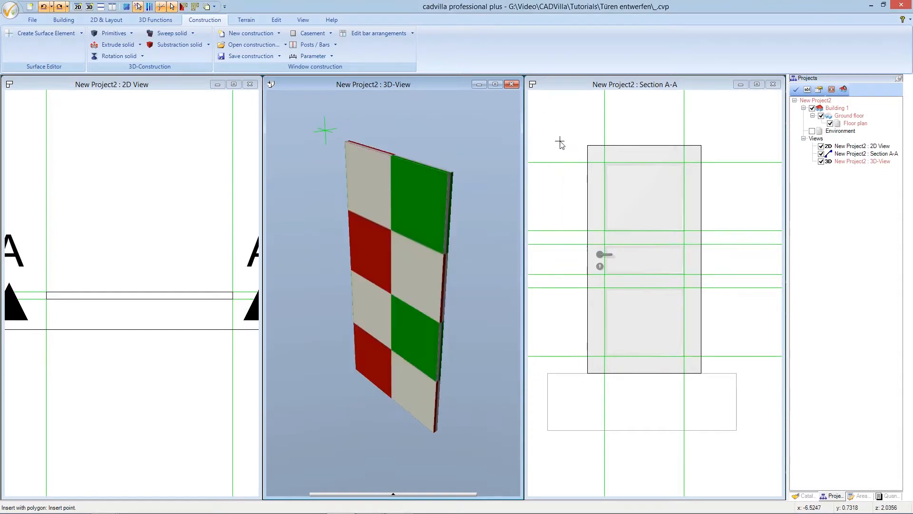
Draw the sweep solid's closed rectangular path around the upper door panel in the section view, following the guideline intersections, and complete it
click(605, 163)
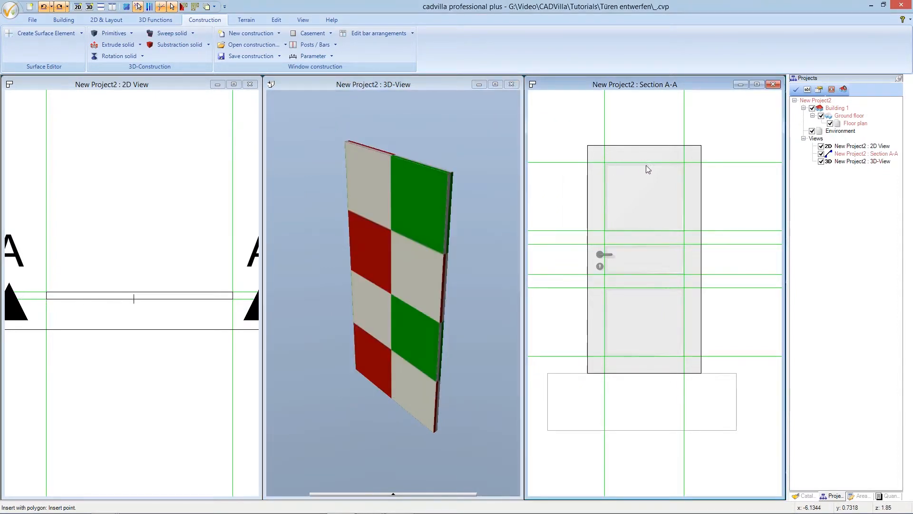
click(661, 165)
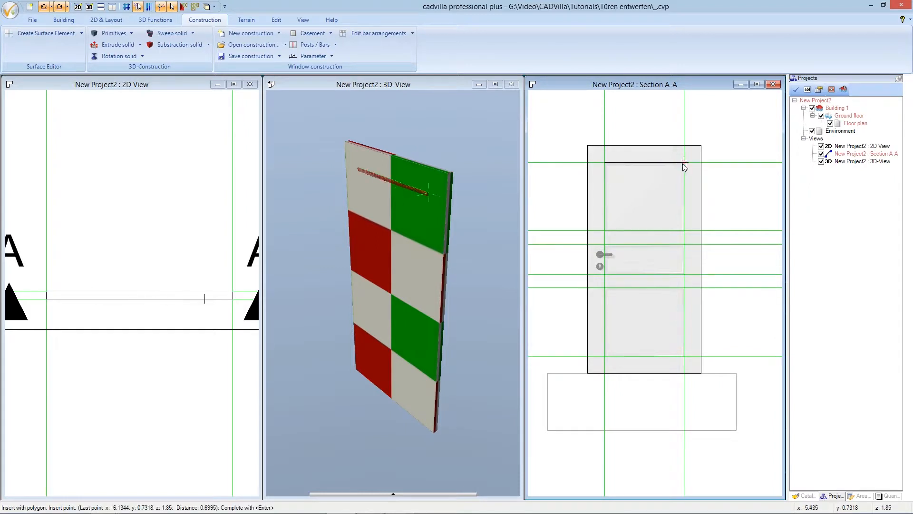
click(684, 163)
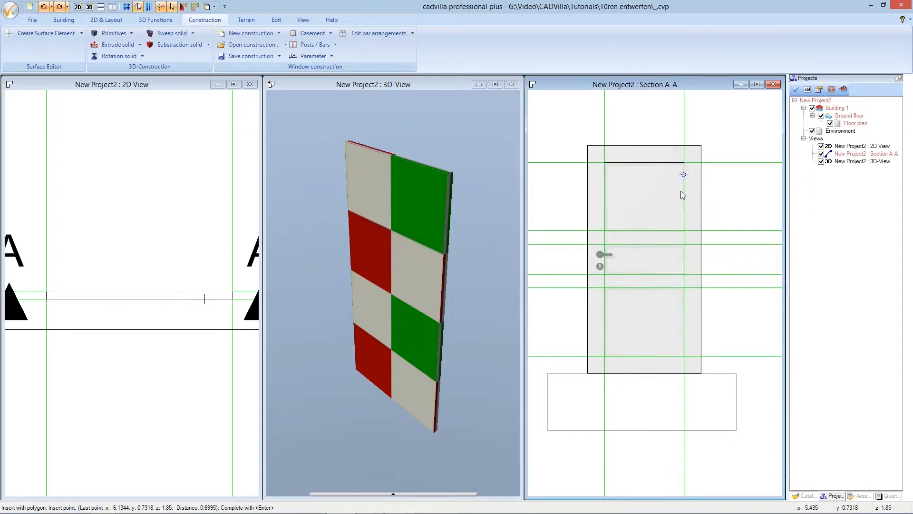
click(684, 232)
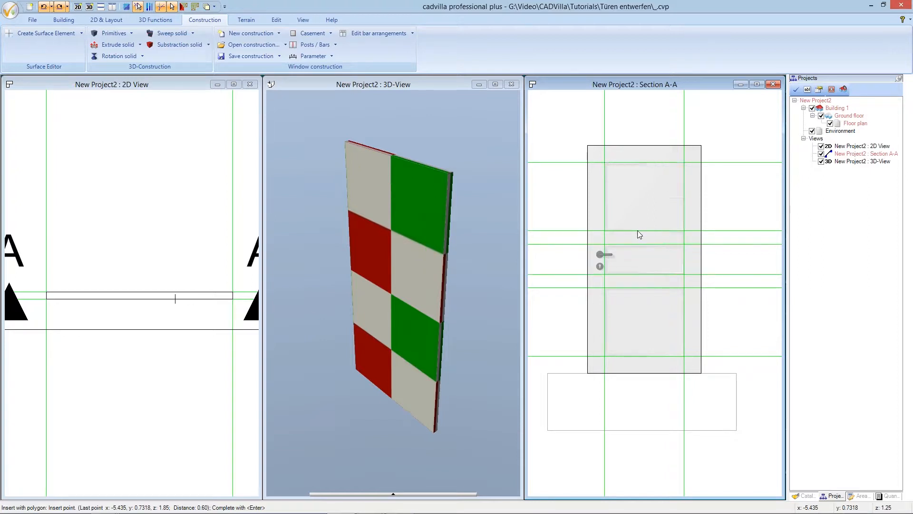
click(604, 230)
click(604, 163)
key(Return)
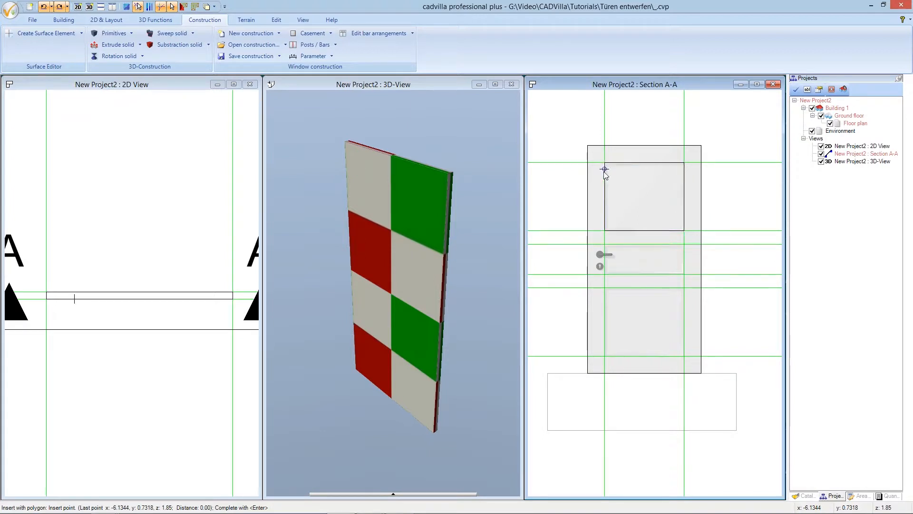
right_click(604, 164)
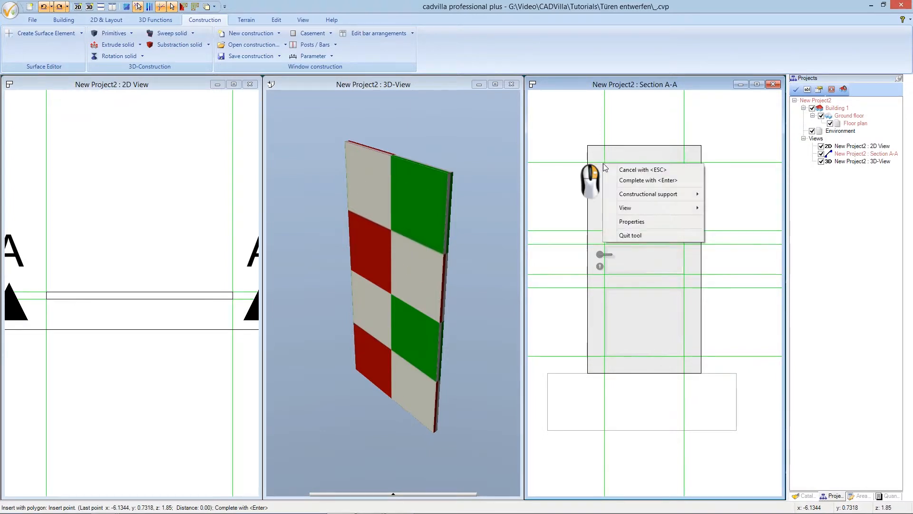
click(623, 183)
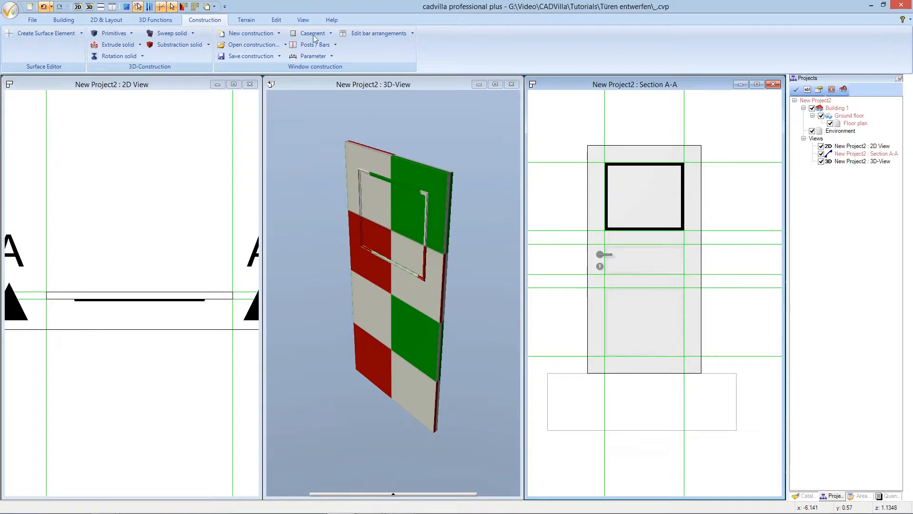
Insert a second polygon sweep solid on the door's front face, framing the narrow middle panel along the guidelines in the section view
click(184, 34)
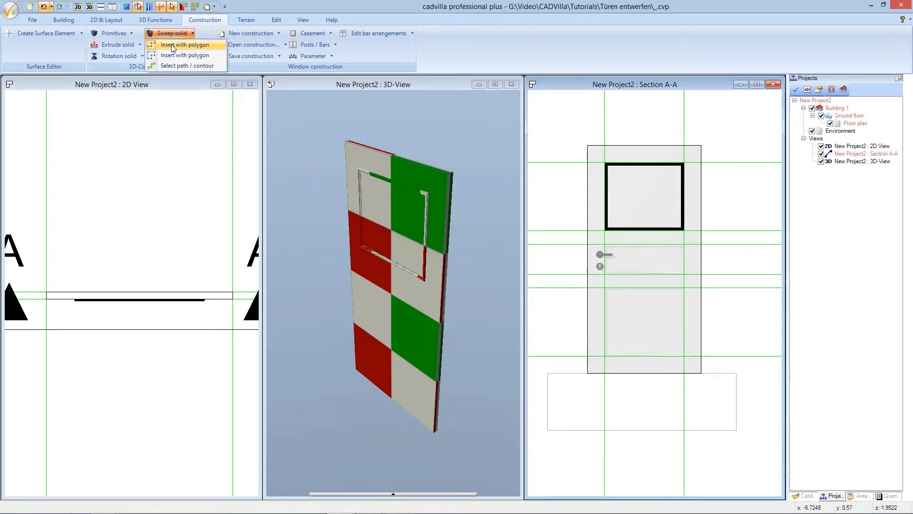
click(172, 45)
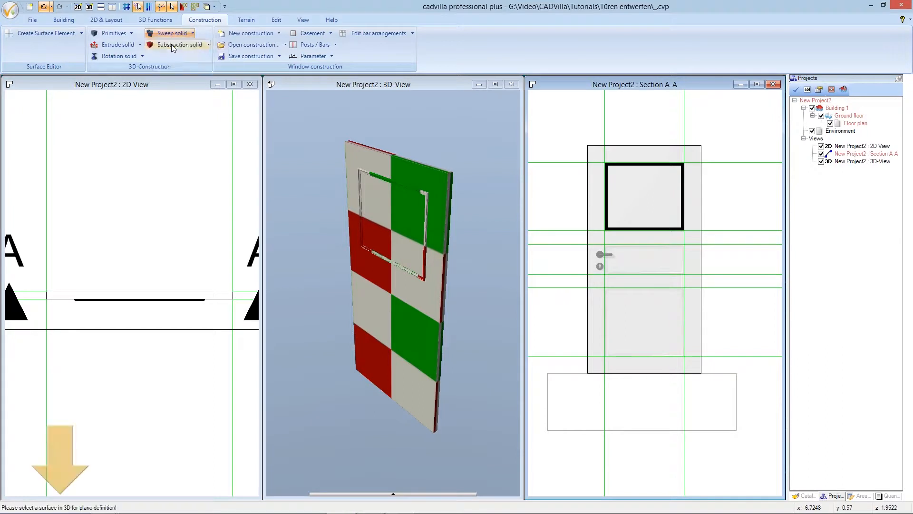
click(376, 200)
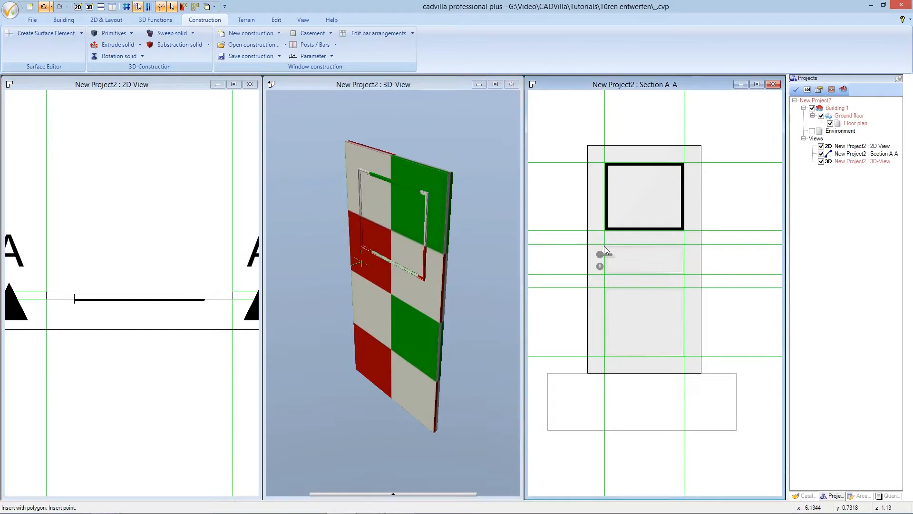
click(683, 246)
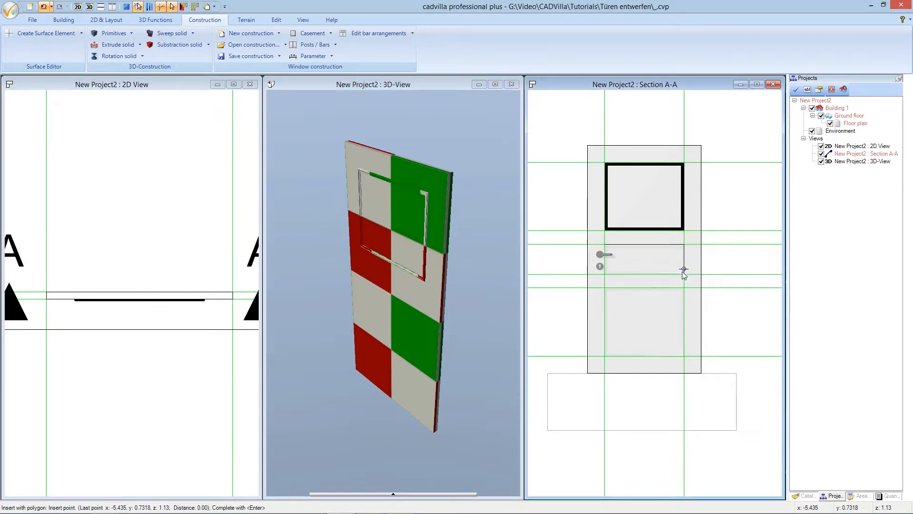
click(603, 273)
click(605, 246)
key(Return)
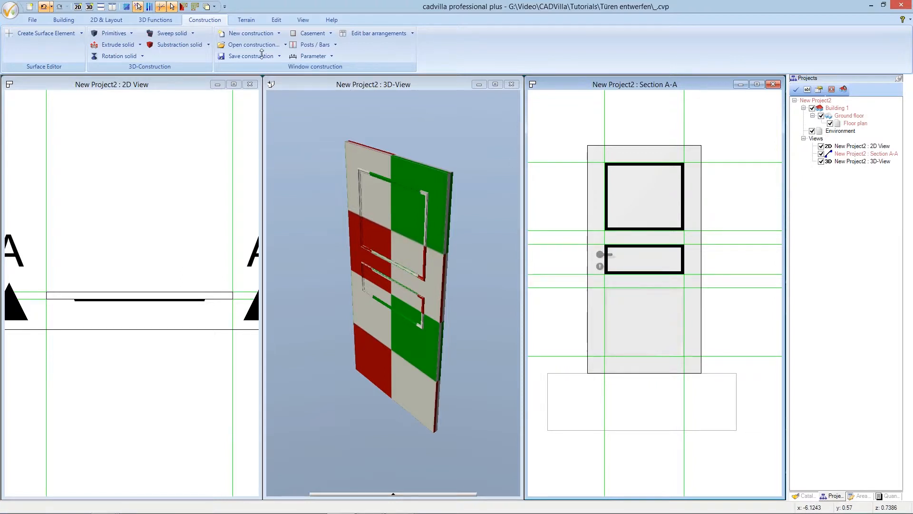
Insert a third polygon sweep solid on the door's front face, framing the lower panel along the guidelines in the section view
click(180, 33)
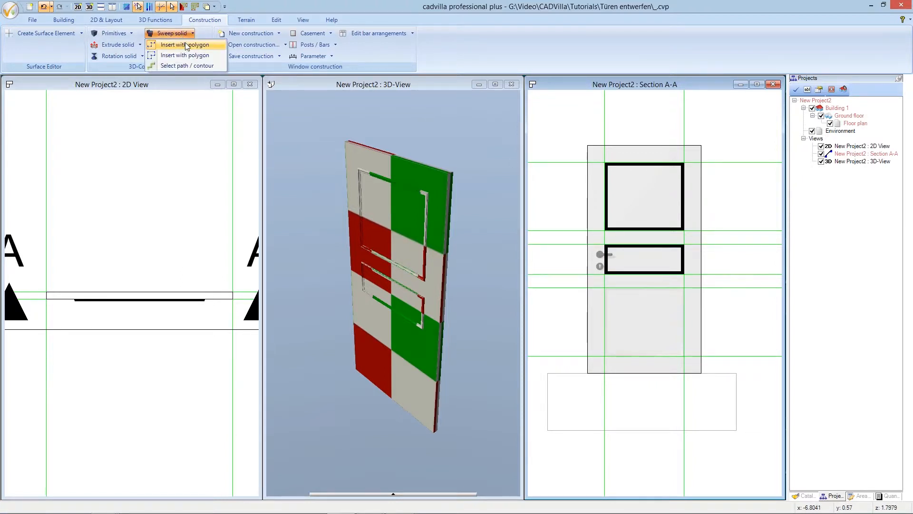
click(185, 43)
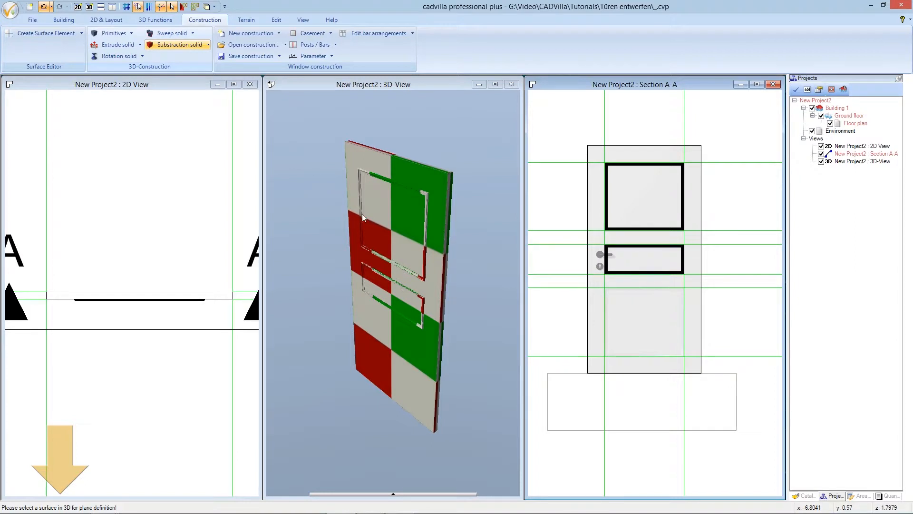
click(378, 224)
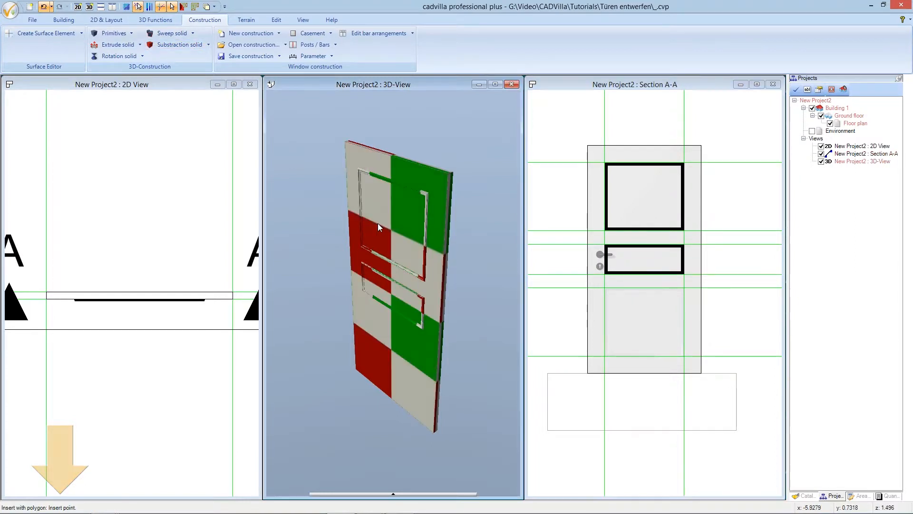
click(603, 290)
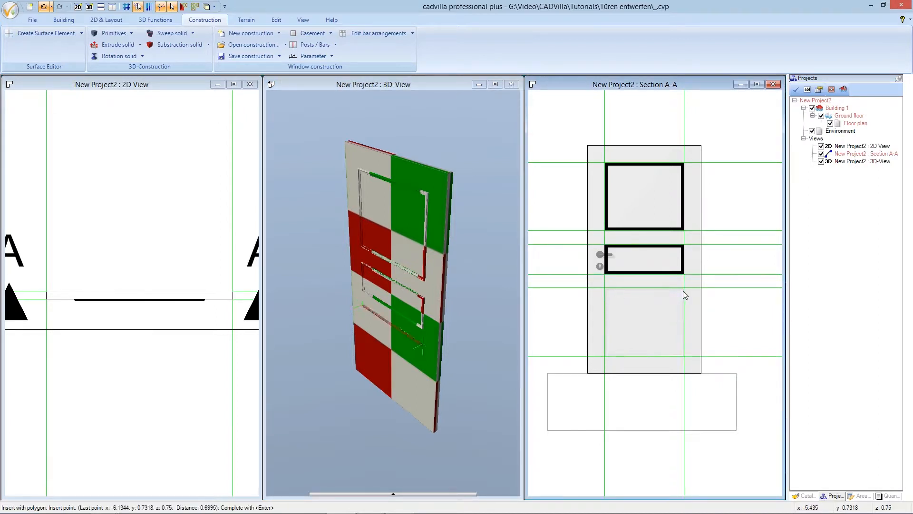
click(684, 313)
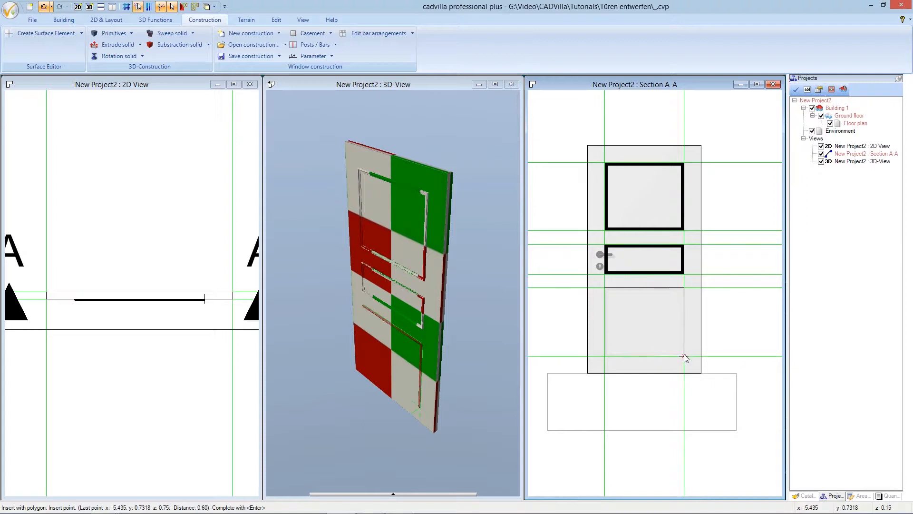
click(604, 356)
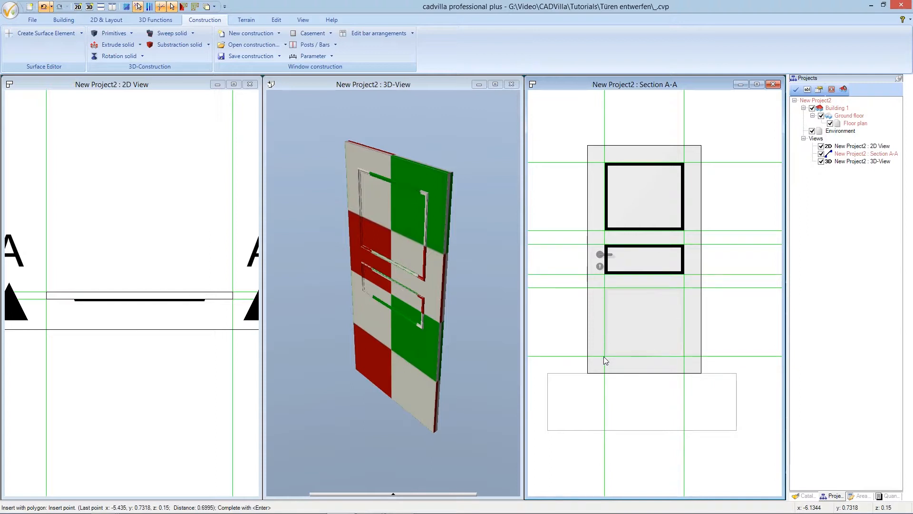
click(604, 288)
key(Return)
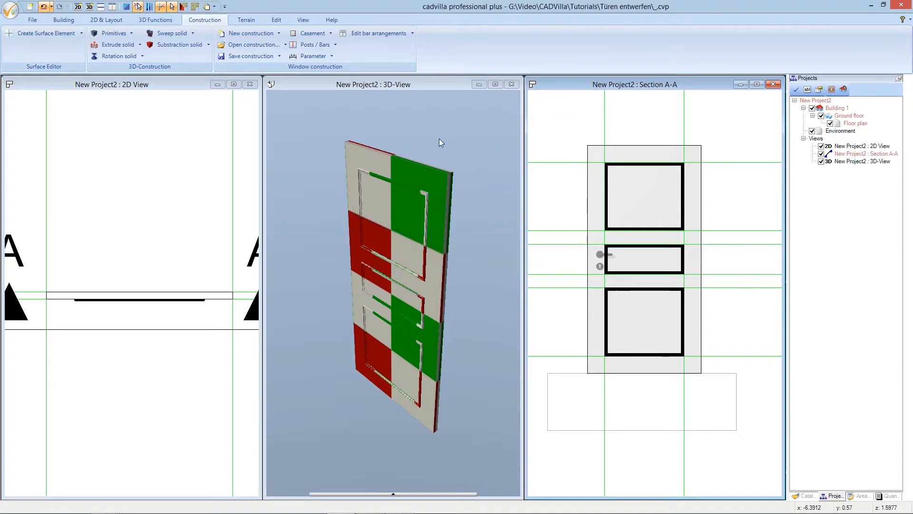
Copy the three sweep frames by reference point in the 2D view, placing the copies straight behind the door, offset about 0.1 m in y
click(180, 86)
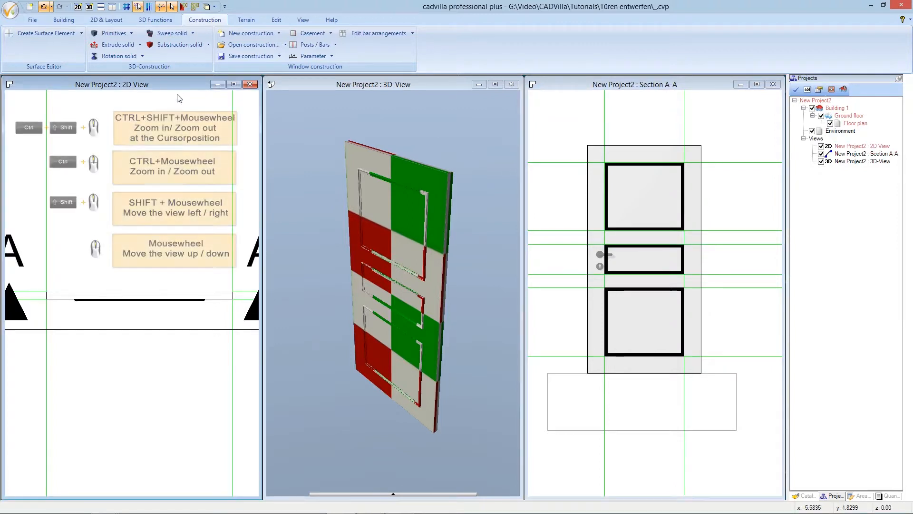
ctrl+shift+scroll(56, 317, up, 1)
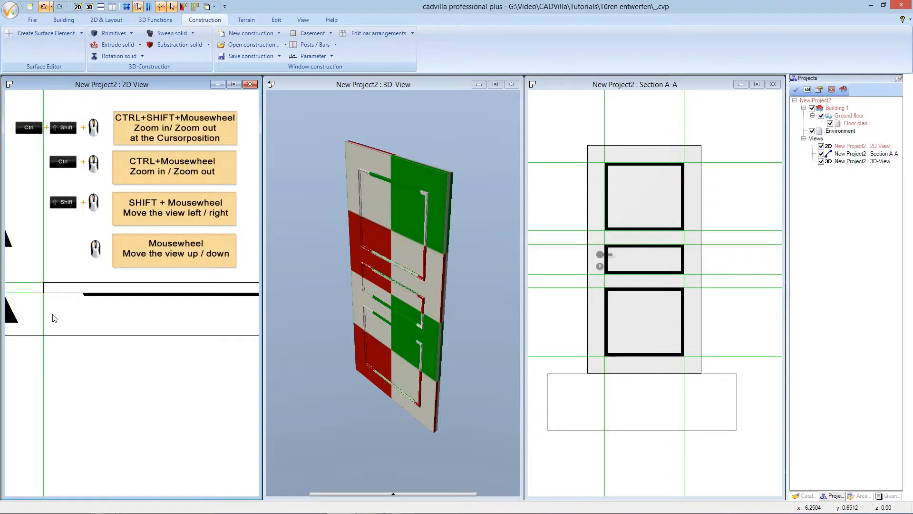
shift+scroll(60, 318, right, 2)
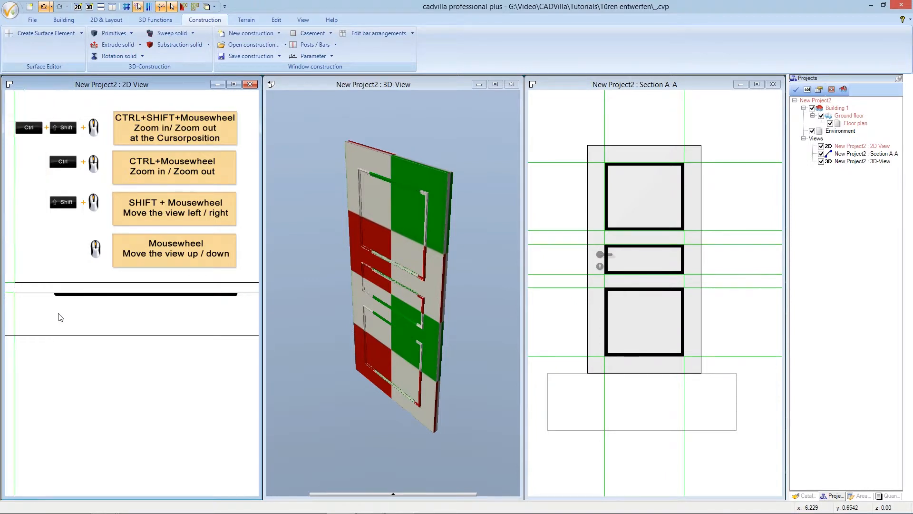
shift+scroll(61, 317, left, 1)
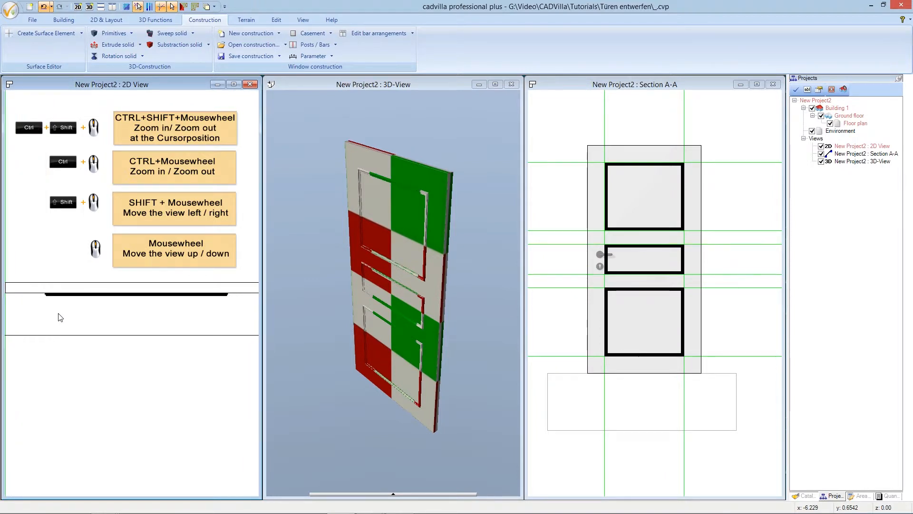
drag(40, 285, 234, 305)
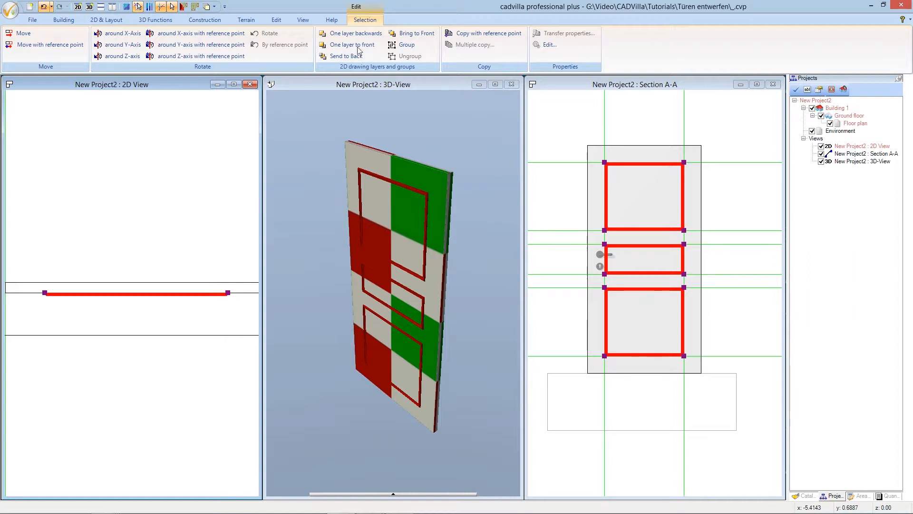
click(463, 34)
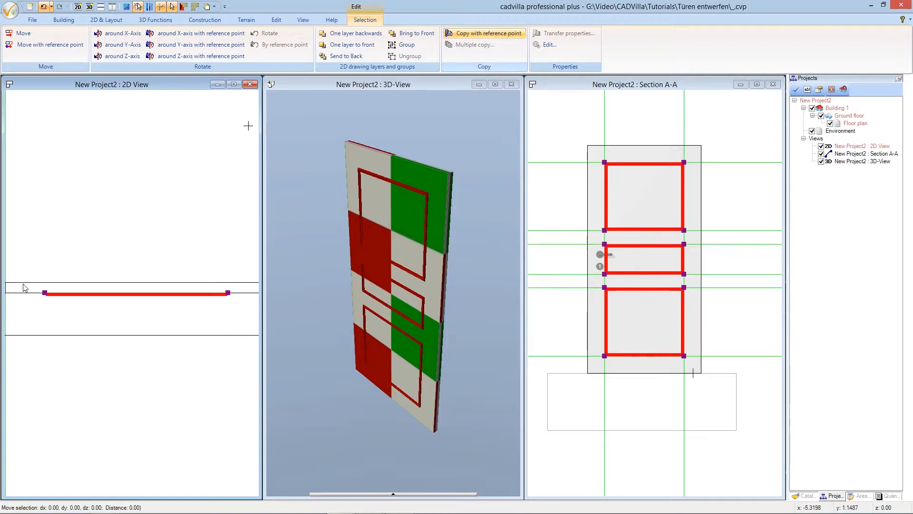
scroll(30, 293, up, 4)
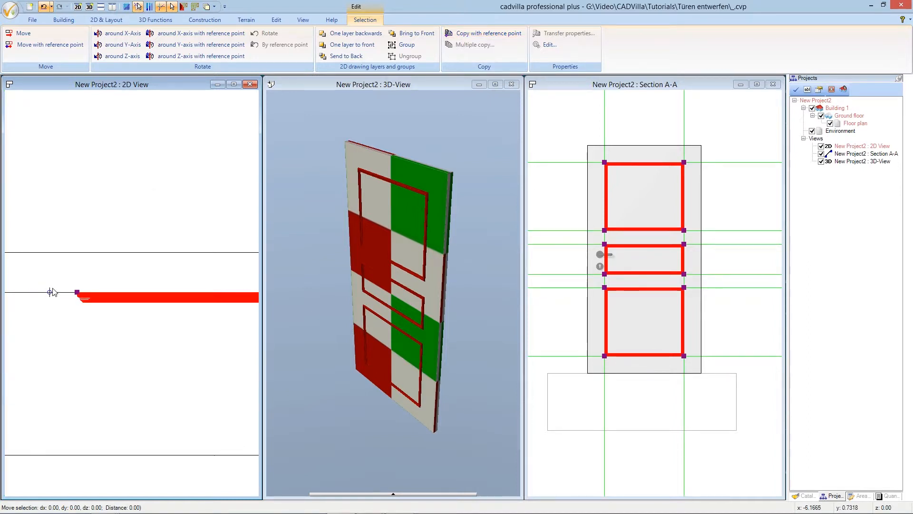
click(77, 292)
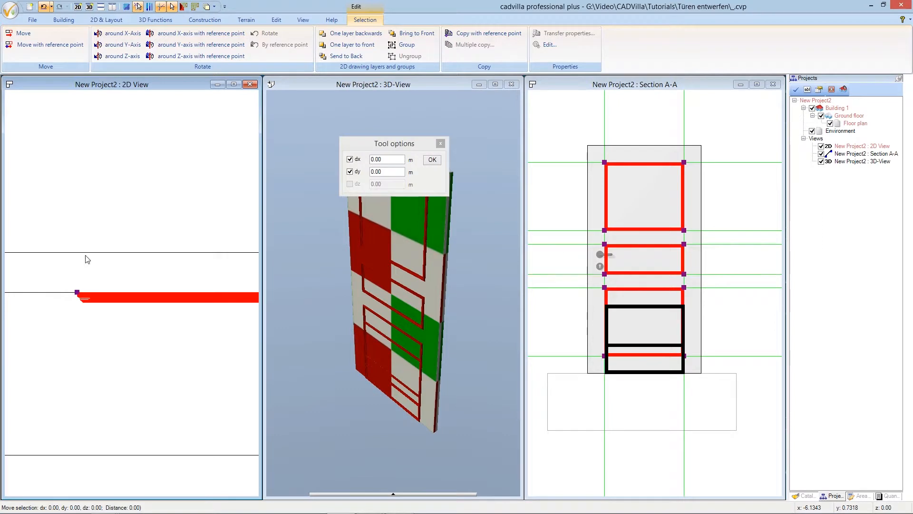
key(ctrl)
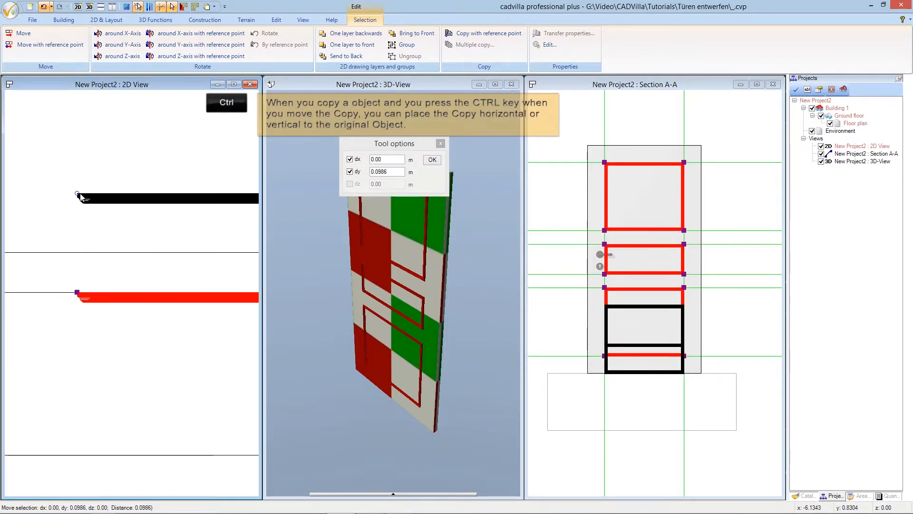
click(80, 196)
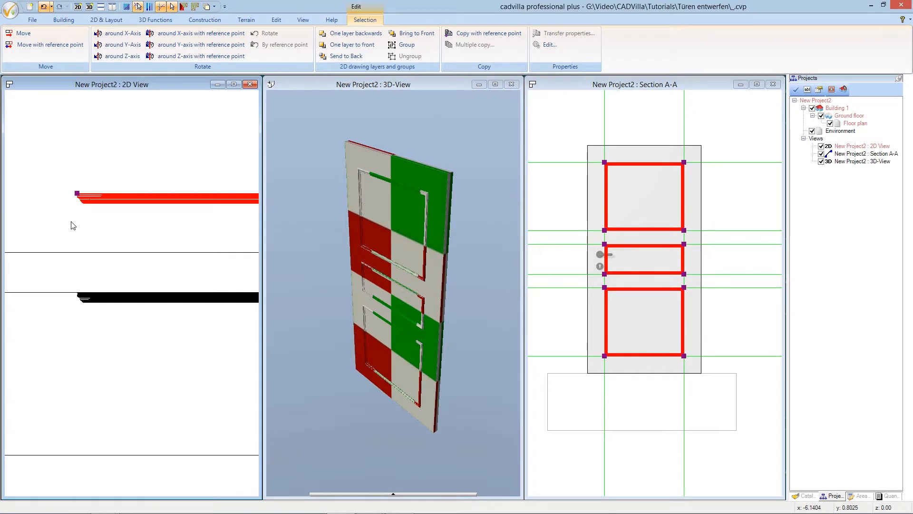
scroll(71, 225, down, 3)
scroll(71, 225, down, 1)
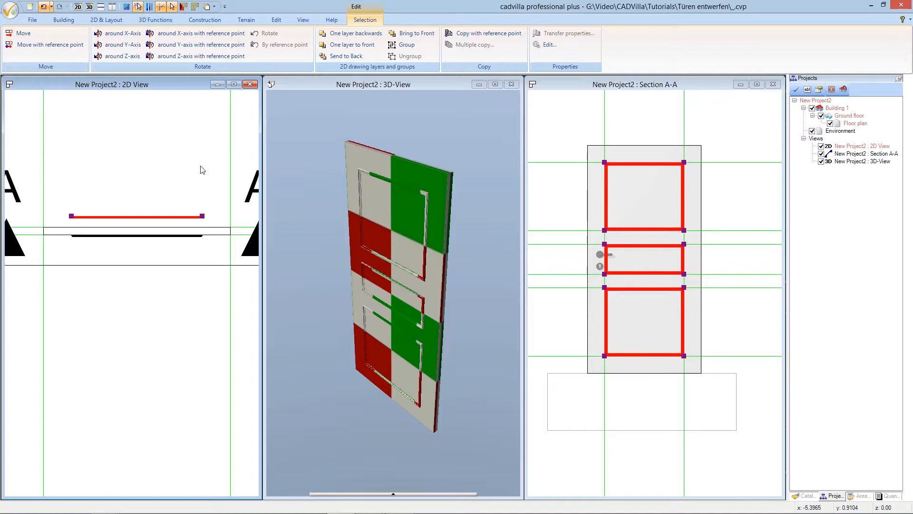
Rotate the three copied sweep frames half a turn around the Z-axis in the 2D view
click(127, 57)
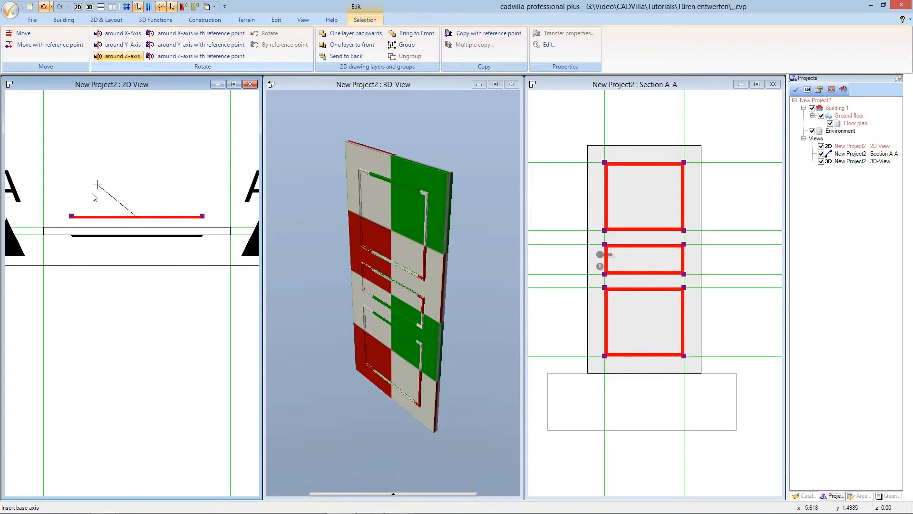
click(63, 217)
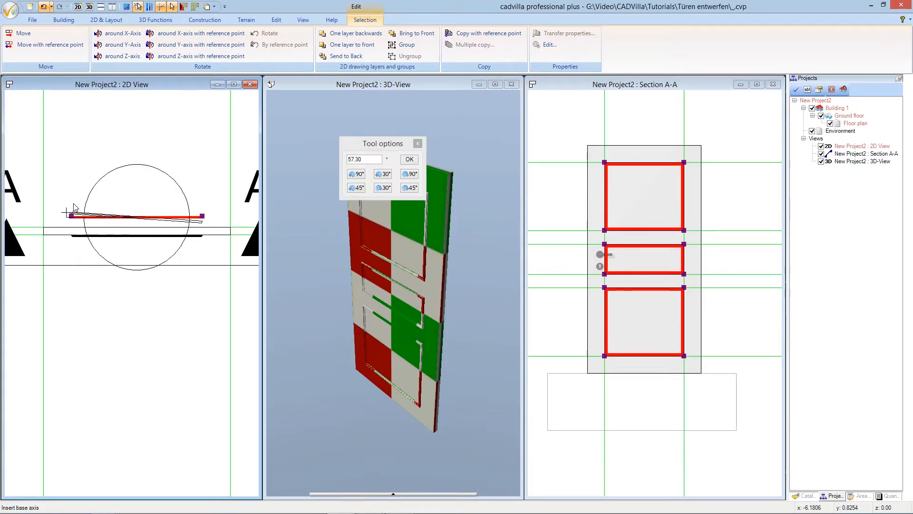
click(220, 217)
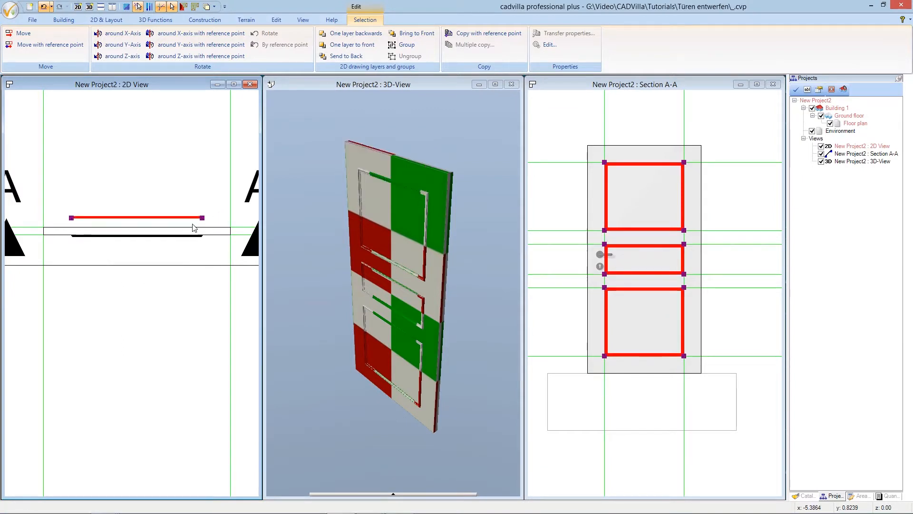
Move the rotated frames by reference point straight onto the door's back face in the 2D view, with dy -0.0486 m, and deselect them
scroll(110, 218, up, 1)
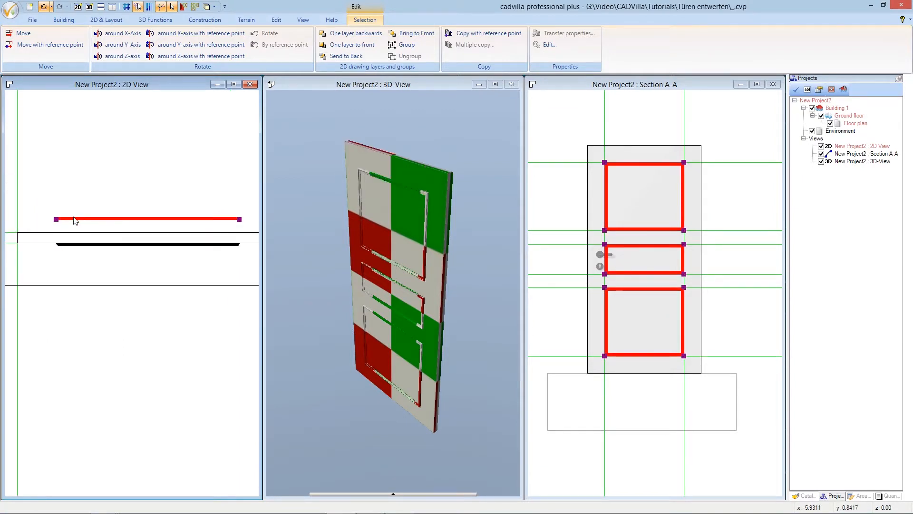
scroll(43, 224, up, 1)
scroll(45, 224, up, 2)
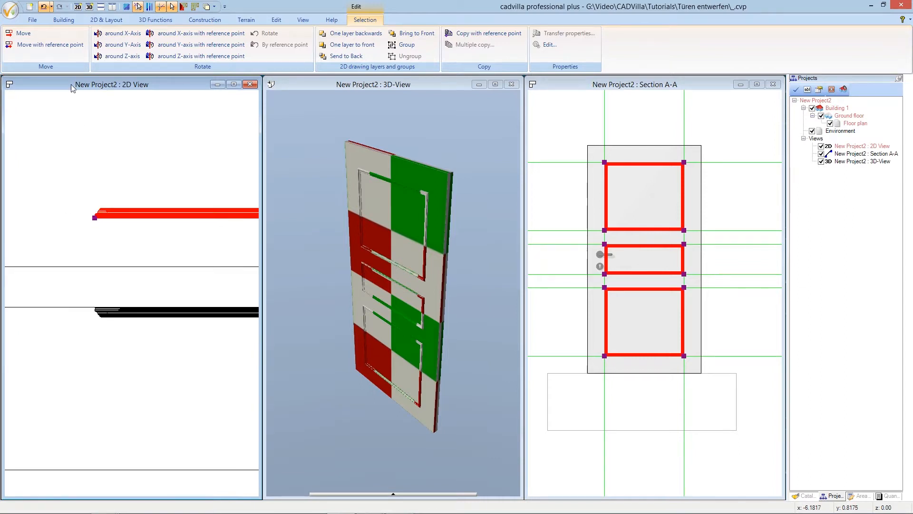
click(63, 48)
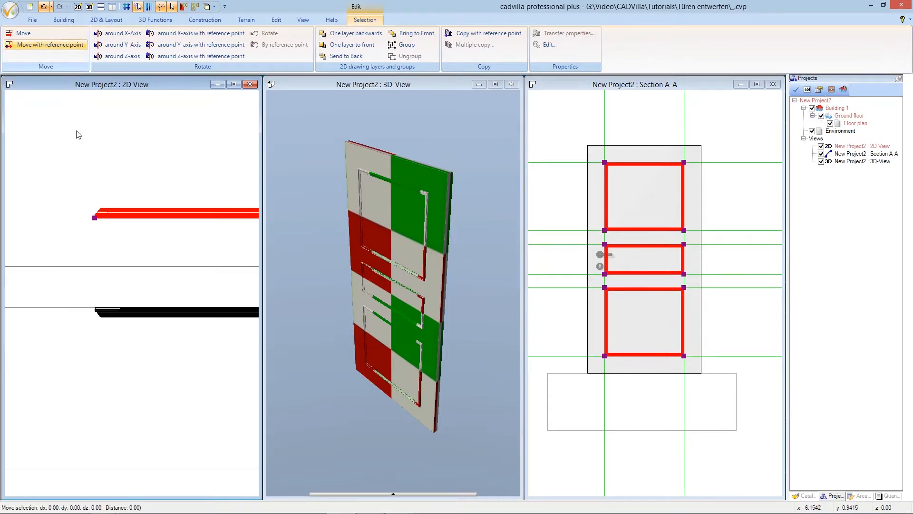
click(94, 217)
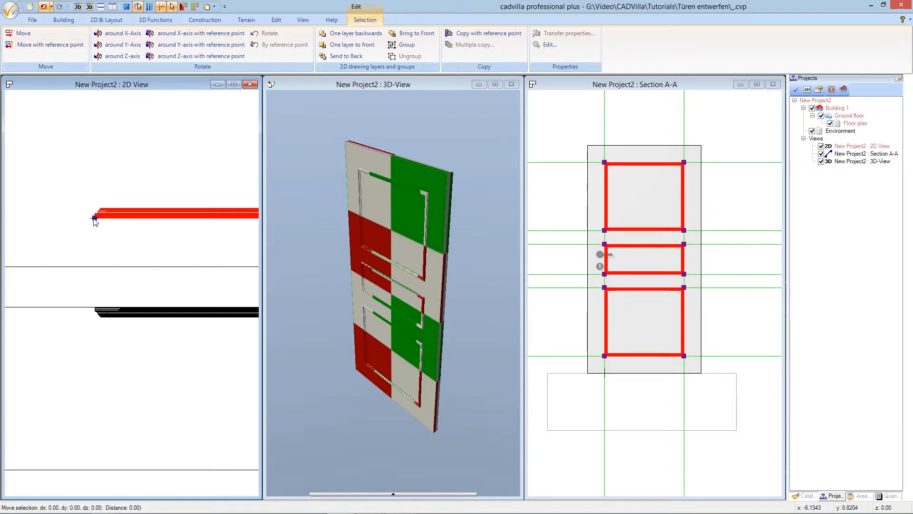
key(ctrl)
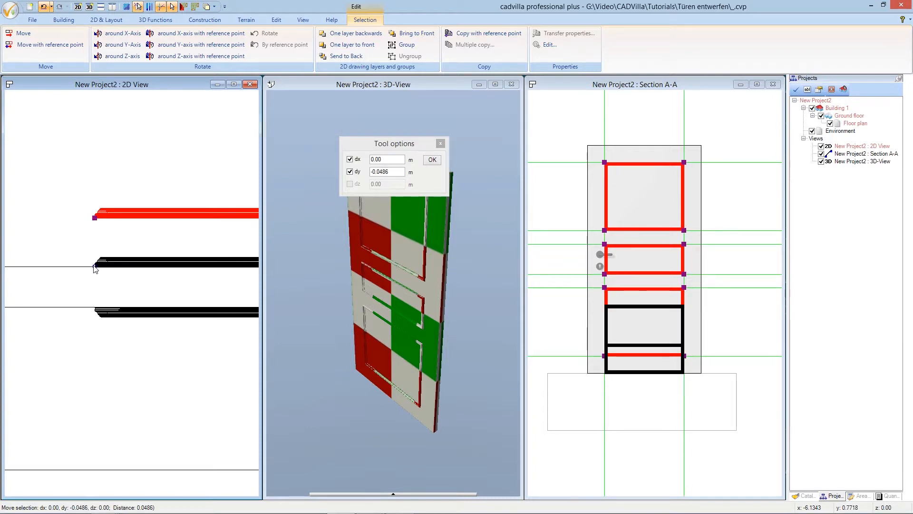
click(95, 269)
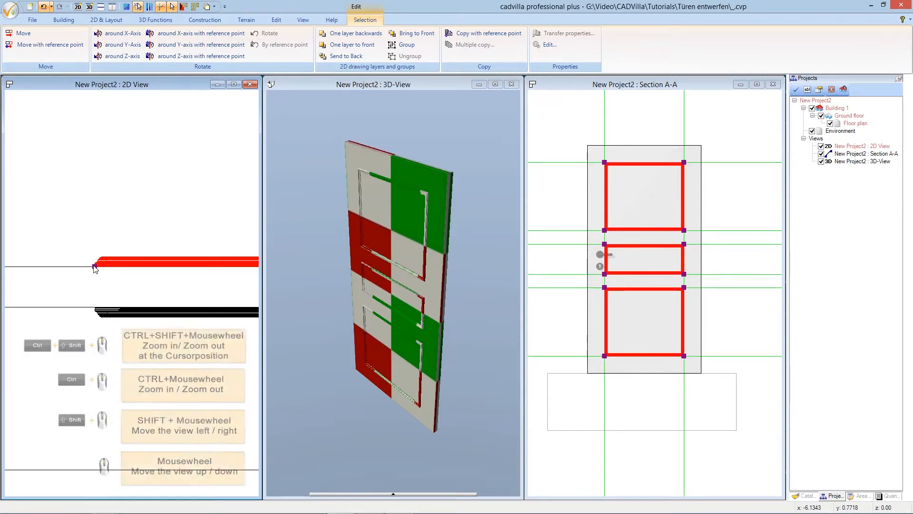
ctrl+shift+scroll(95, 269, down, 4)
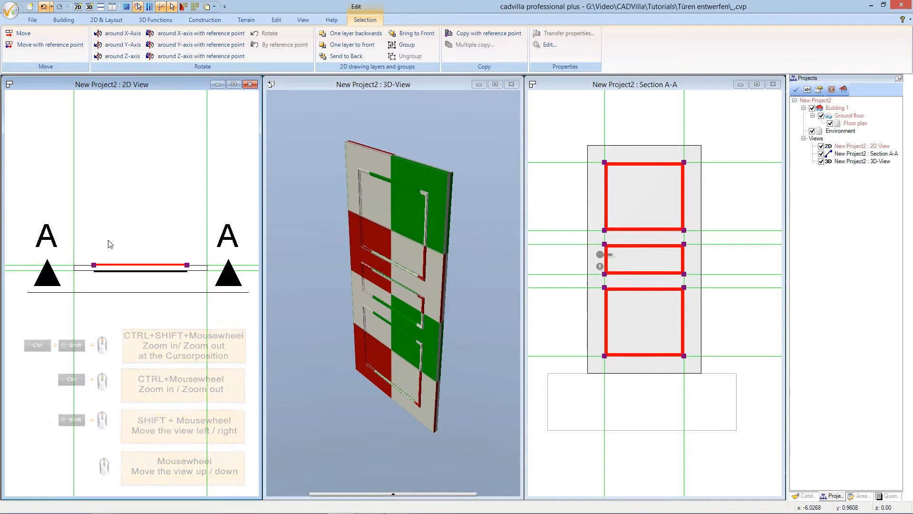
key(Escape)
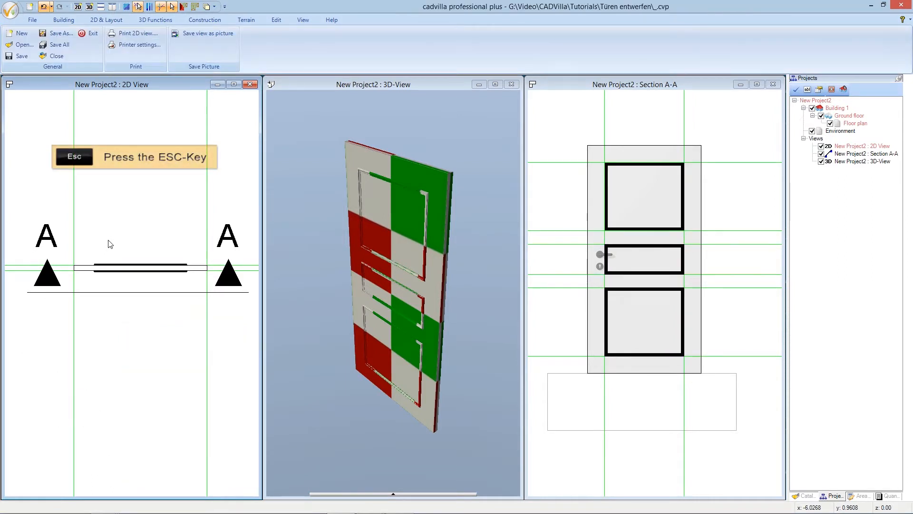
Add a numeric parallel guideline in the section view, 1.05 m above the door's bottom edge
click(371, 103)
mouse_move(455, 245)
mouse_down()
mouse_move(432, 255)
mouse_move(385, 230)
mouse_move(432, 248)
mouse_move(459, 238)
mouse_up()
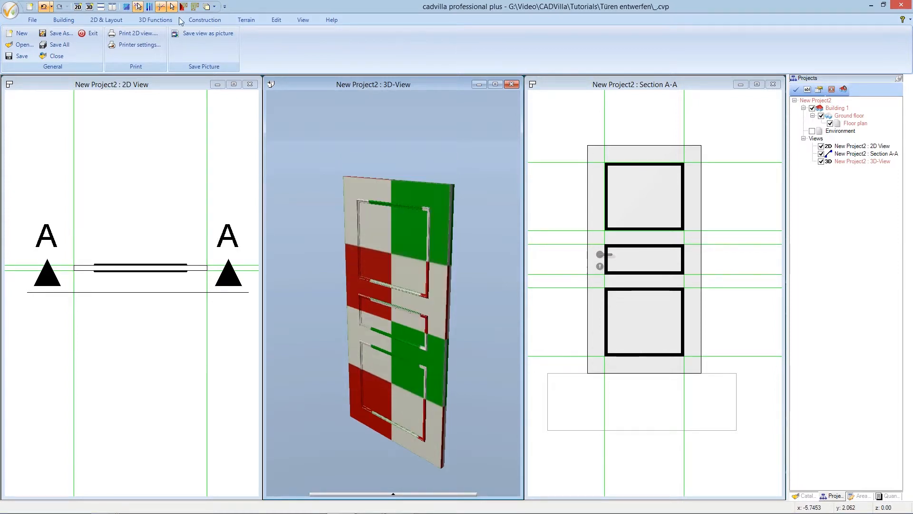
click(110, 19)
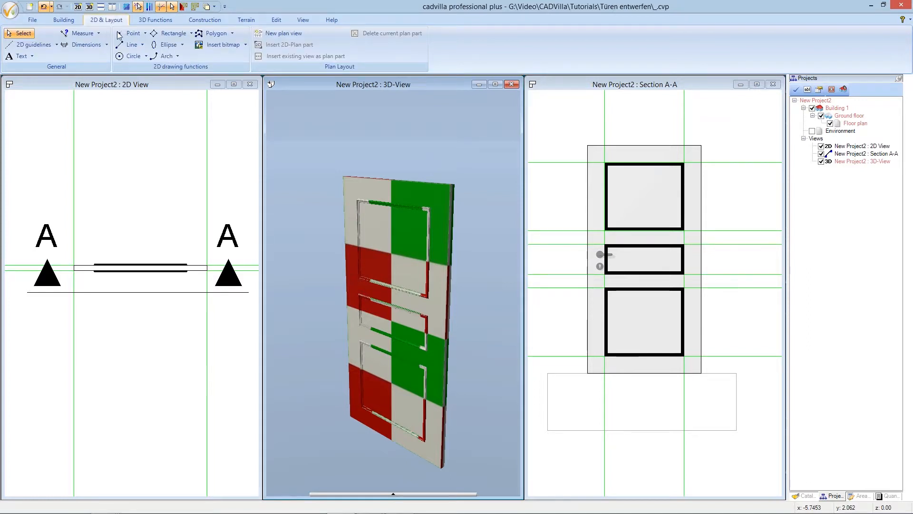
click(46, 48)
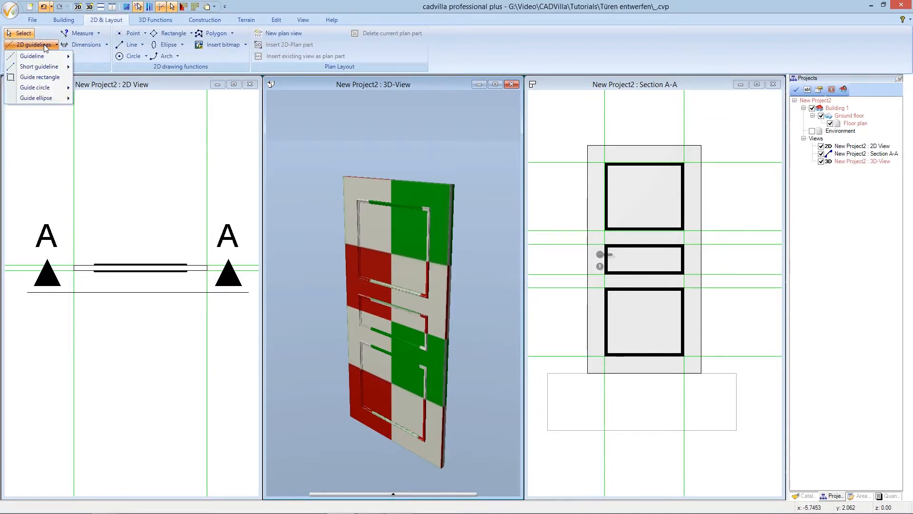
mouse_move(45, 58)
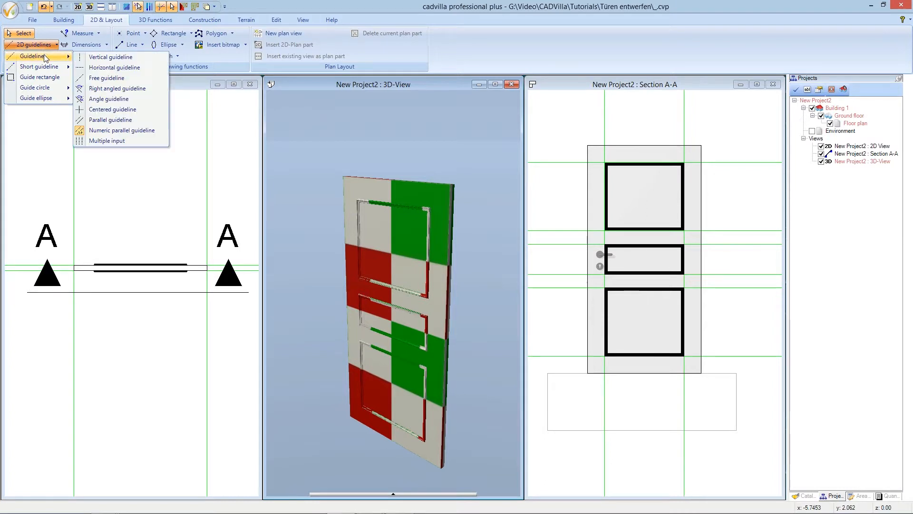
click(144, 131)
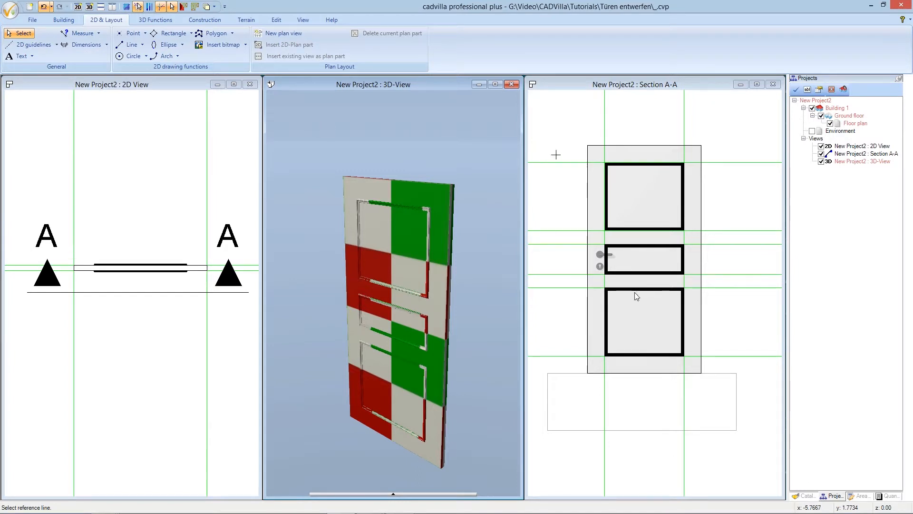
click(642, 373)
click(643, 373)
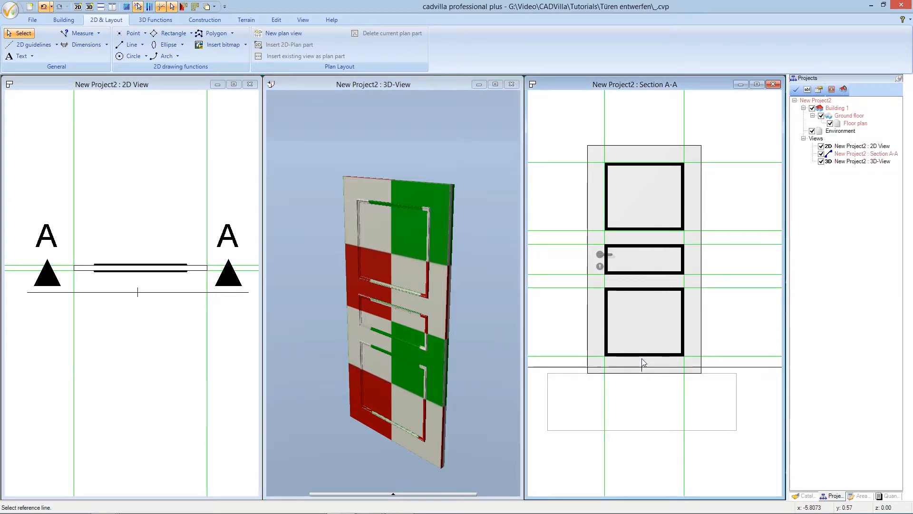
click(639, 324)
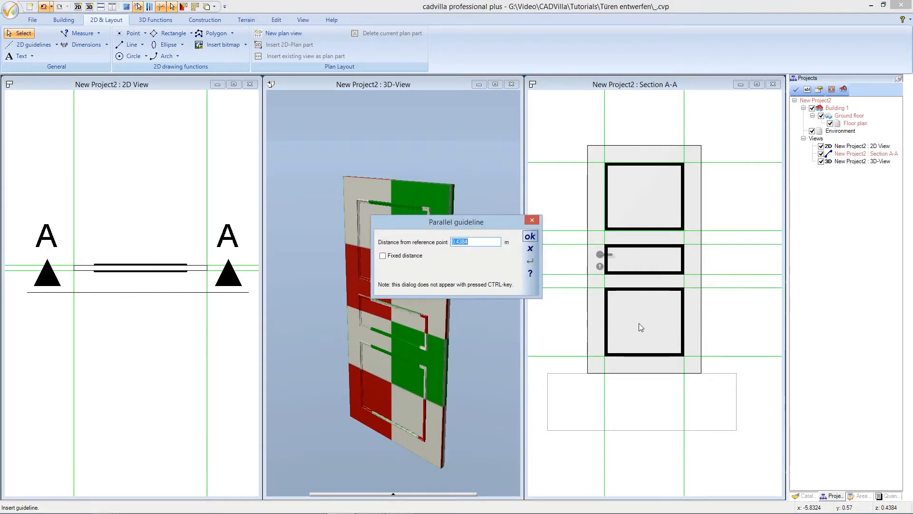
text(1.05)
click(532, 237)
key(Escape)
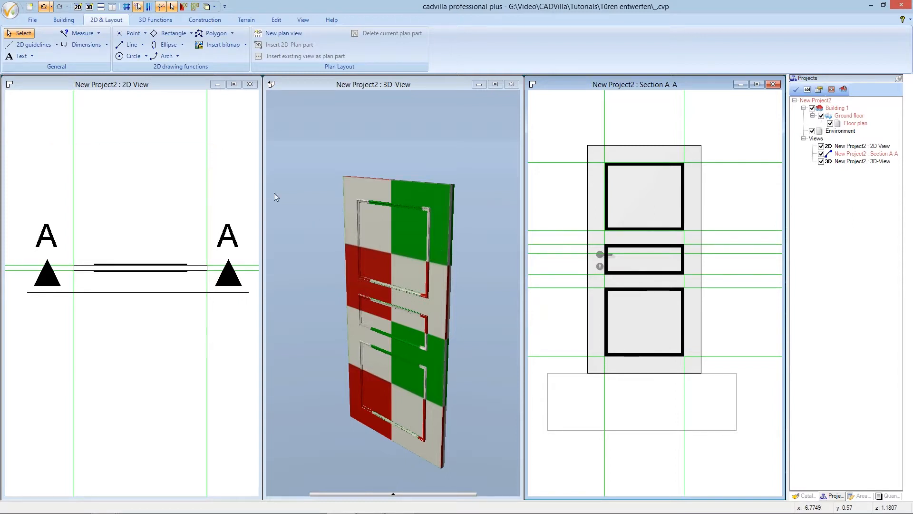
Insert Handle 8_1 from the catalog's door and window handles in front of the door near its left edge in the 2D view
click(180, 87)
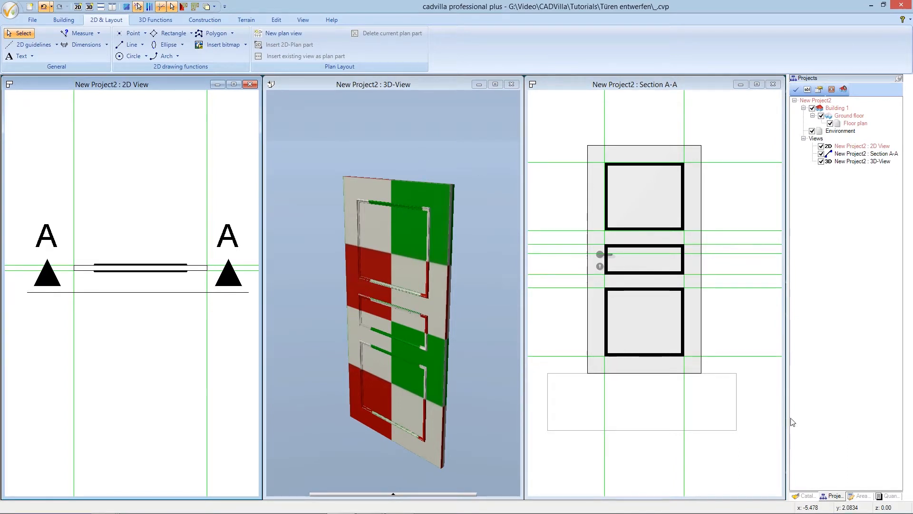
click(804, 495)
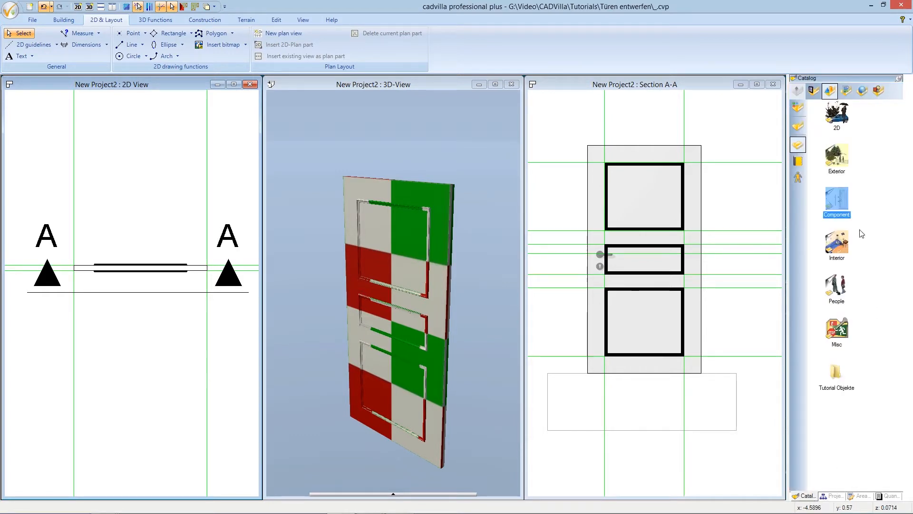
double_click(842, 199)
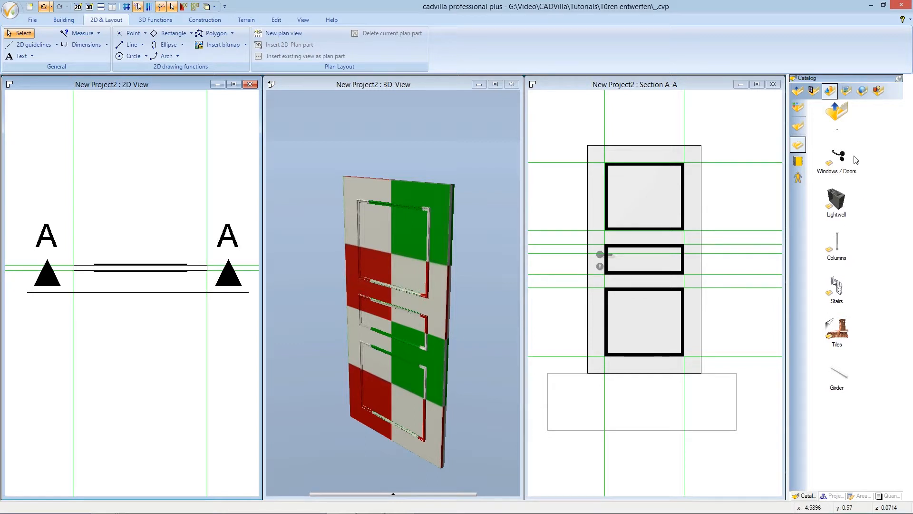
double_click(839, 157)
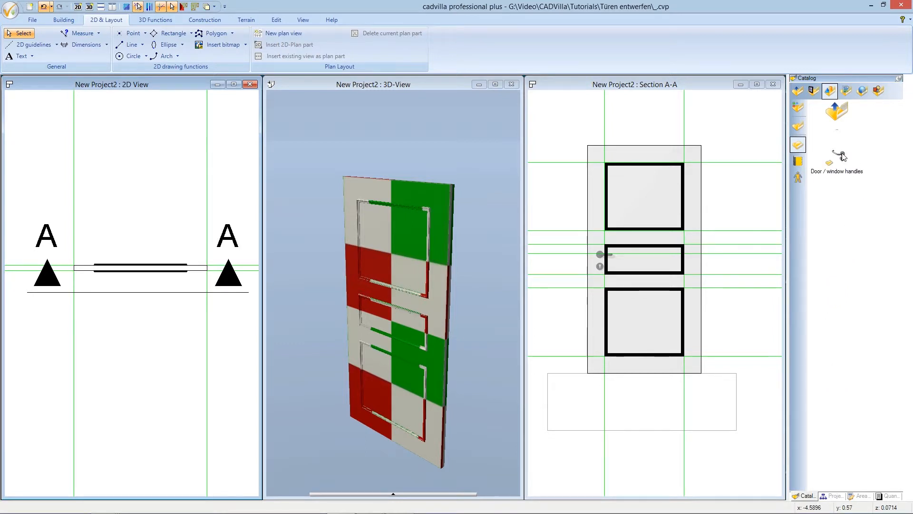
click(843, 157)
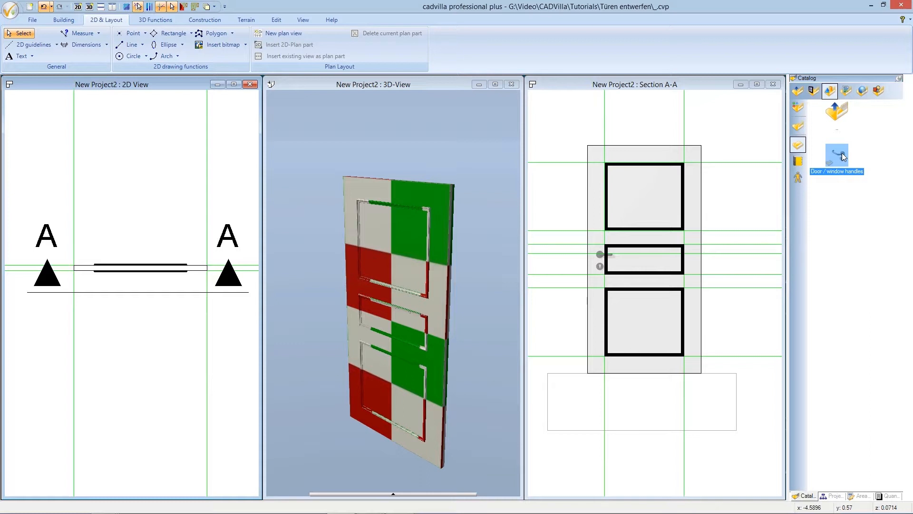
double_click(842, 157)
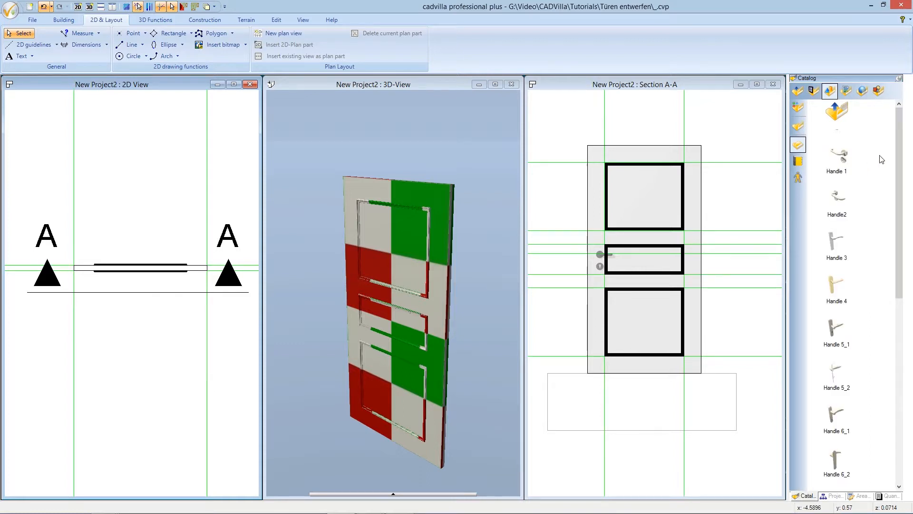
drag(899, 169, 898, 279)
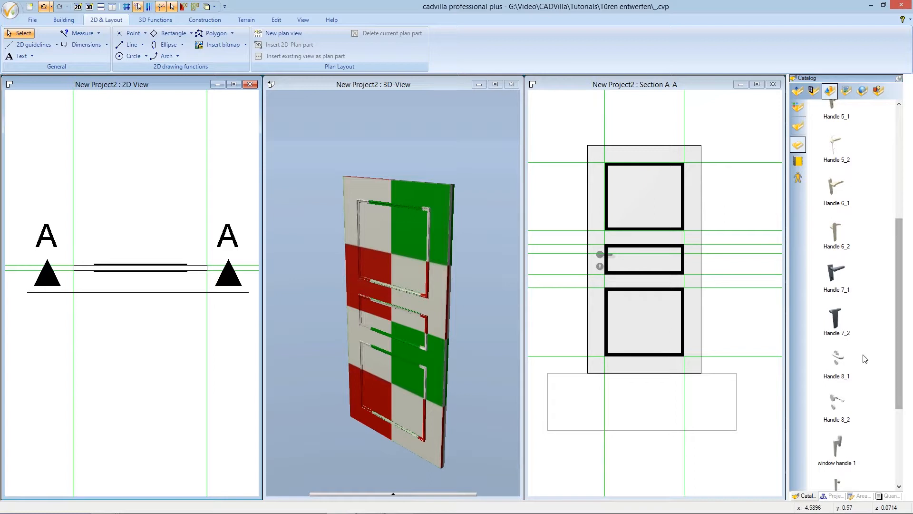
drag(840, 363, 91, 282)
click(91, 283)
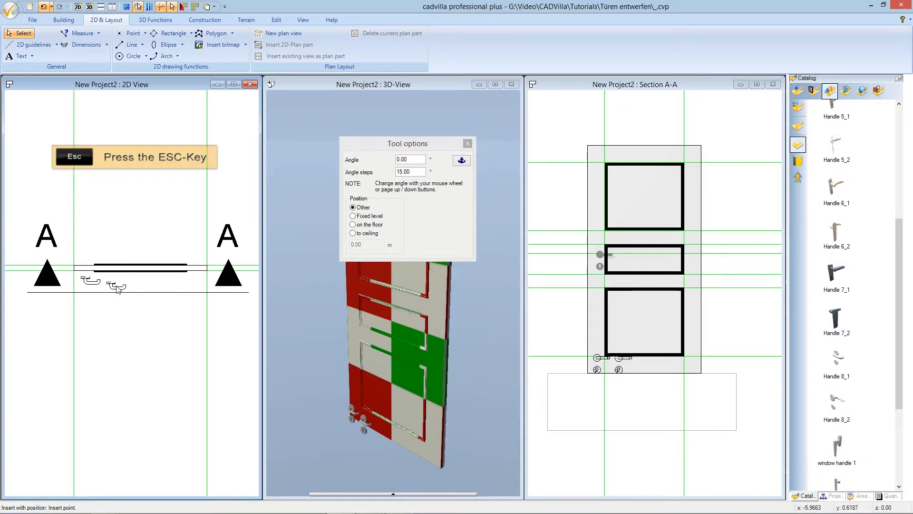
key(Escape)
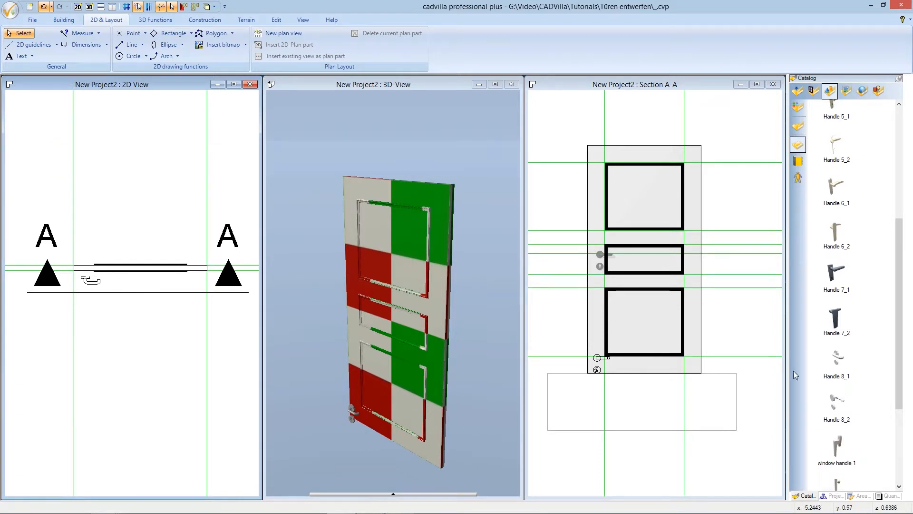
Insert Handle 8_2 from the catalog behind the door, opposite the front handle, in the 2D view
mouse_move(837, 412)
mouse_down()
mouse_move(736, 375)
mouse_move(412, 333)
mouse_move(150, 228)
mouse_move(92, 255)
mouse_up()
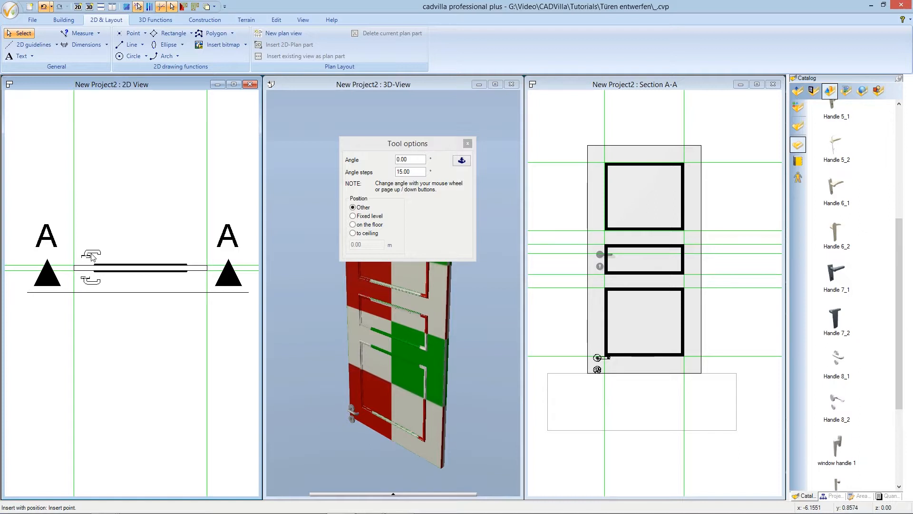
click(93, 255)
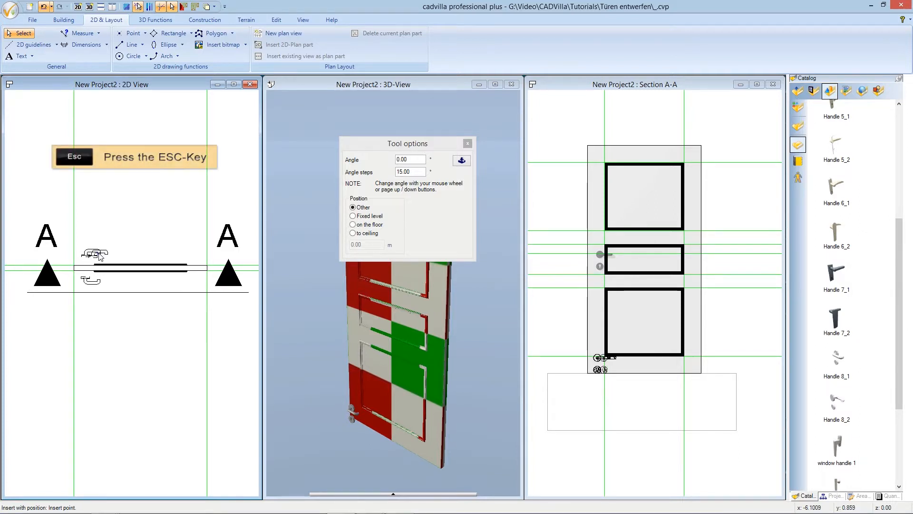
key(Escape)
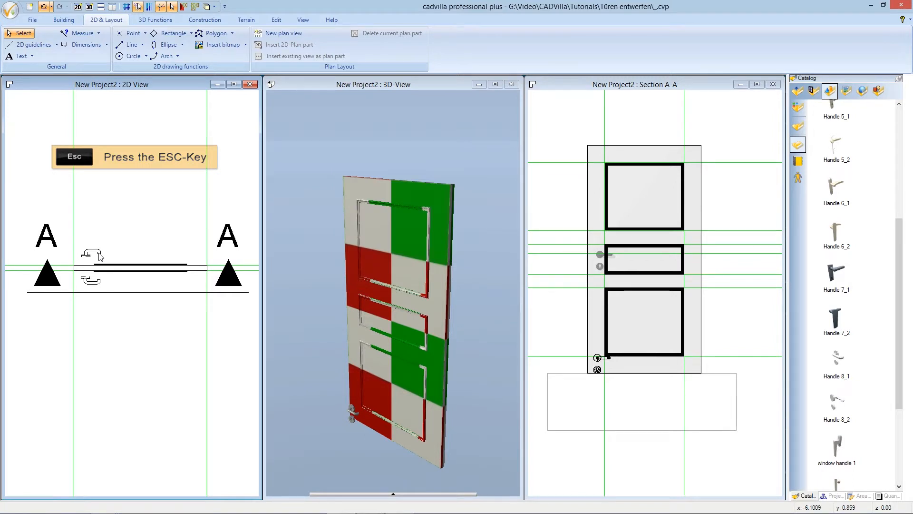
Move the rear handle by reference point in the section view up onto the 1.05 m guideline near the door's left edge, and deselect it
click(100, 254)
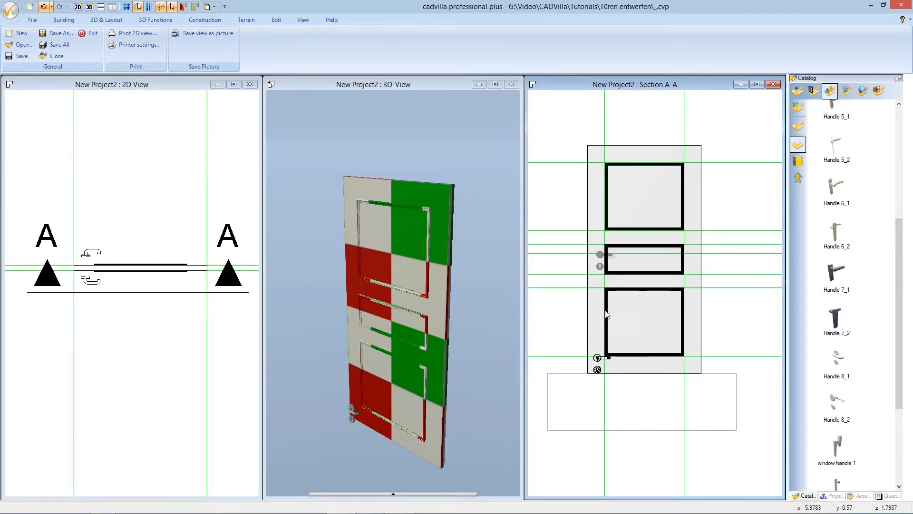
click(596, 363)
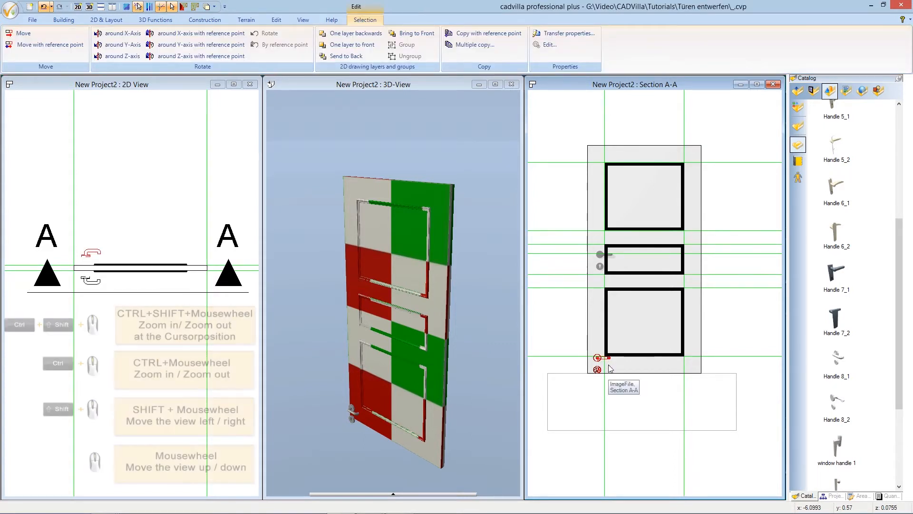
ctrl+shift+scroll(609, 368, up, 2)
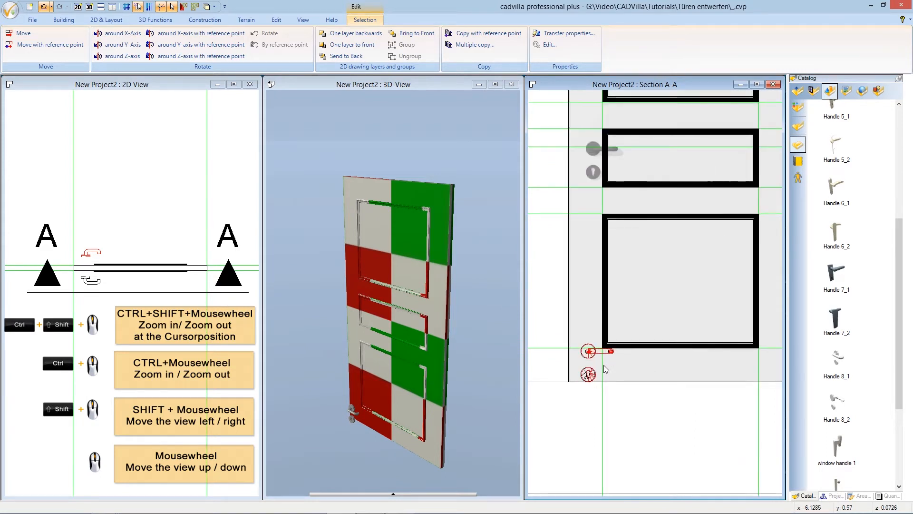
ctrl+shift+scroll(604, 367, up, 1)
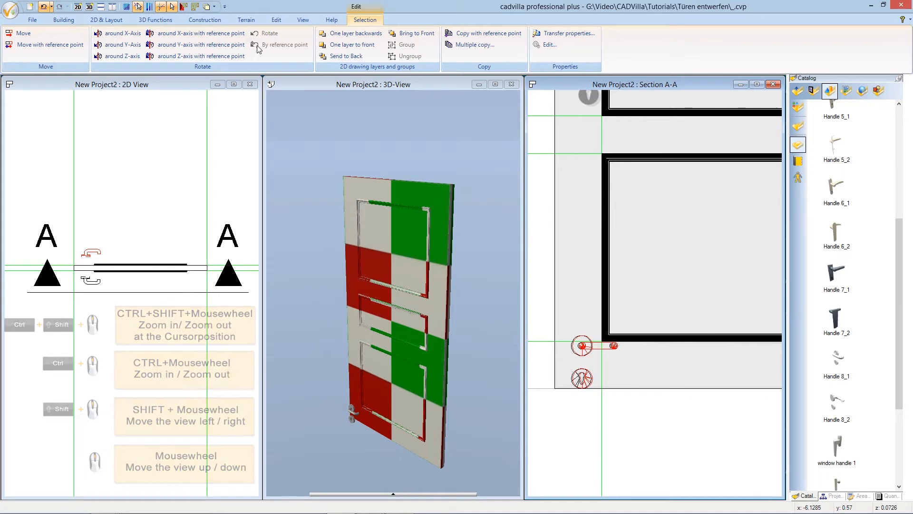
click(69, 47)
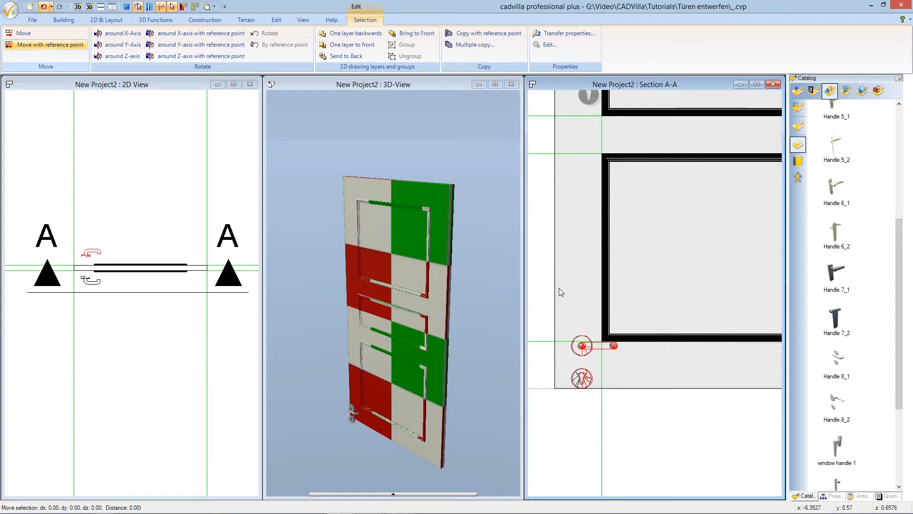
scroll(560, 290, up, 1)
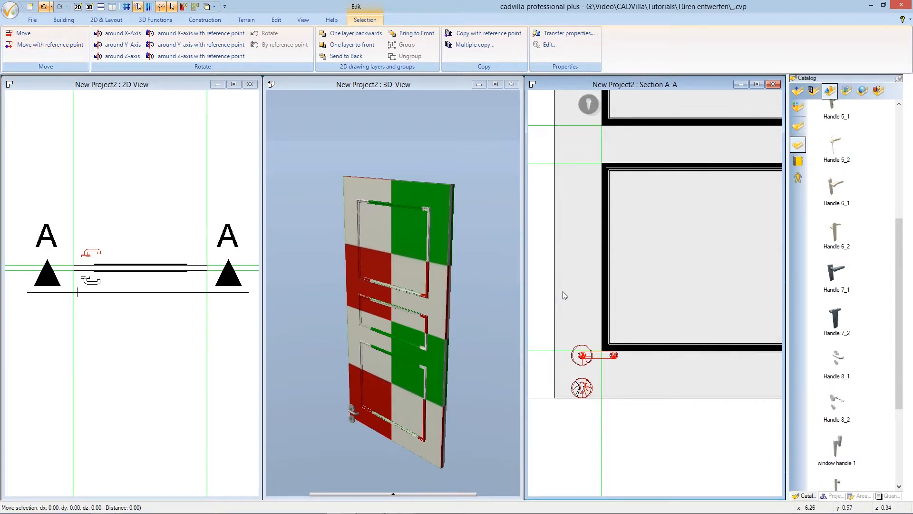
scroll(563, 293, up, 2)
scroll(564, 295, up, 2)
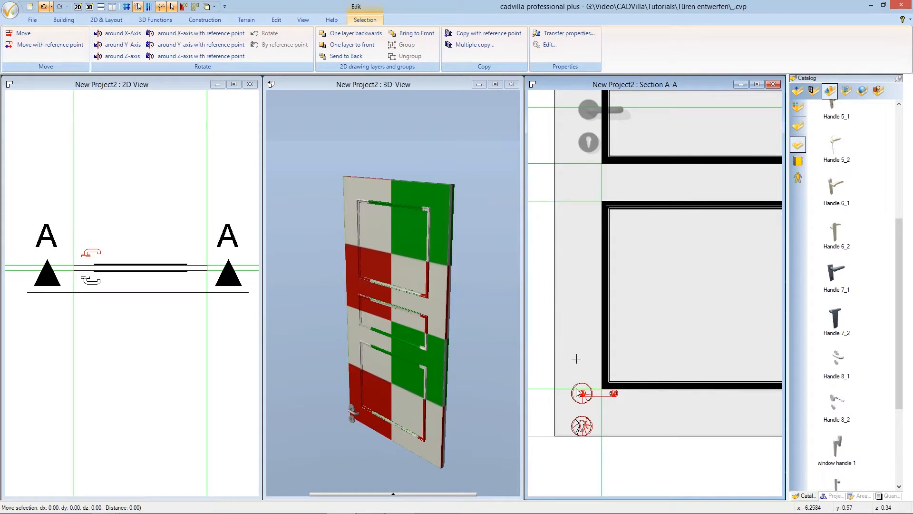
scroll(572, 393, up, 1)
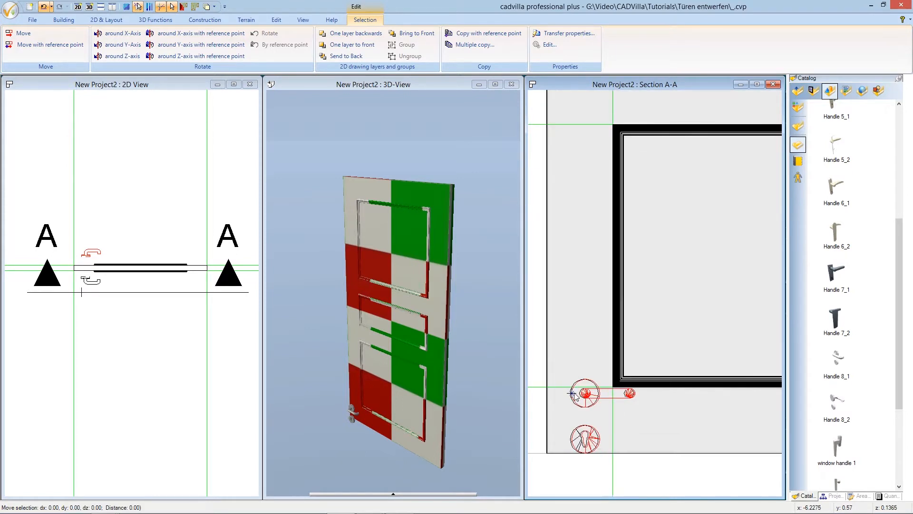
scroll(574, 392, up, 2)
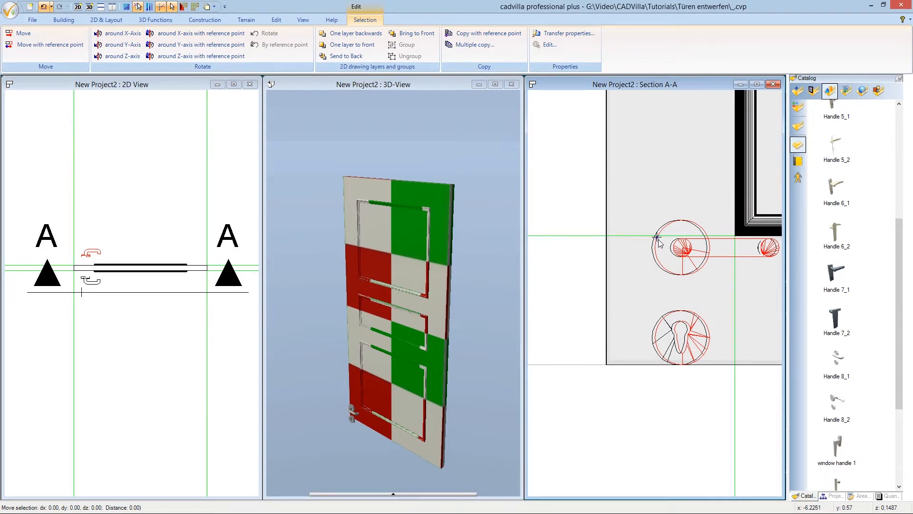
scroll(637, 232, down, 3)
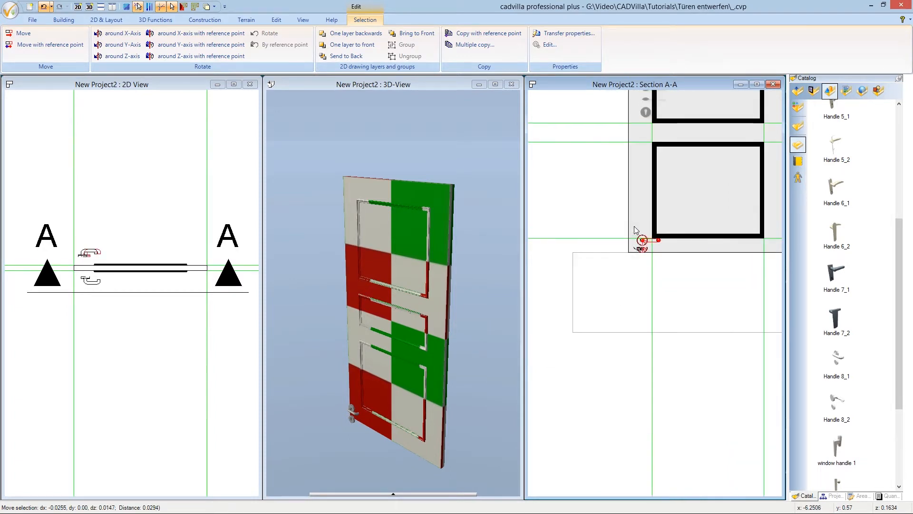
key(Up)
key(Up)
key(Up)
key(Up)
key(Up)
key(Up)
key(Up)
key(Up)
key(Up)
key(Up)
key(Up)
key(Up)
key(Up)
key(Up)
key(Up)
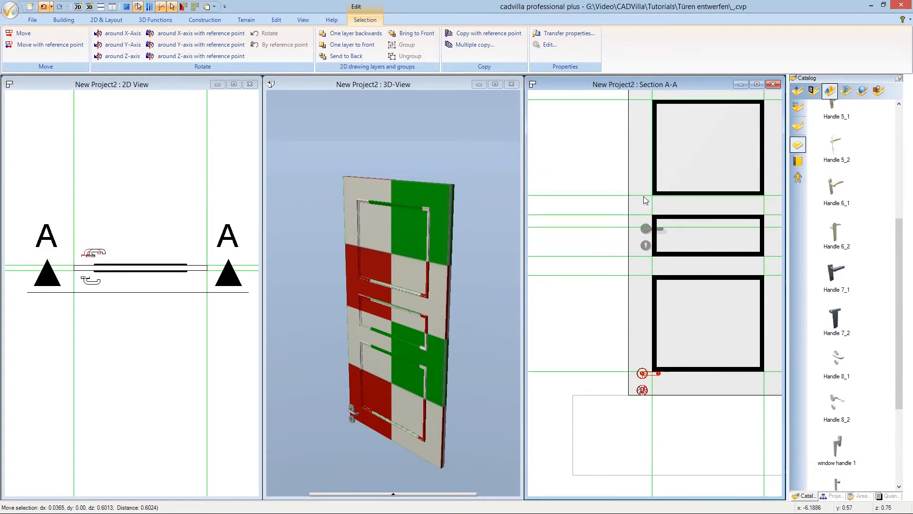
scroll(647, 229, up, 5)
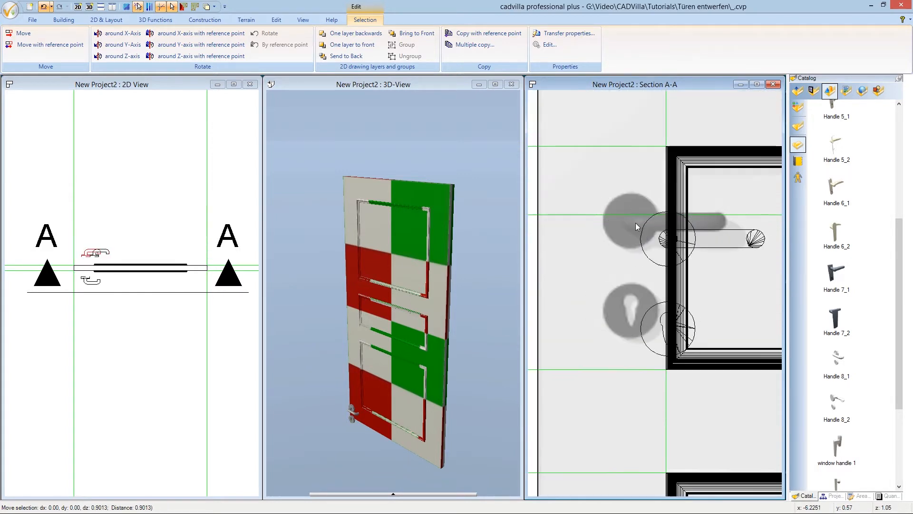
click(607, 211)
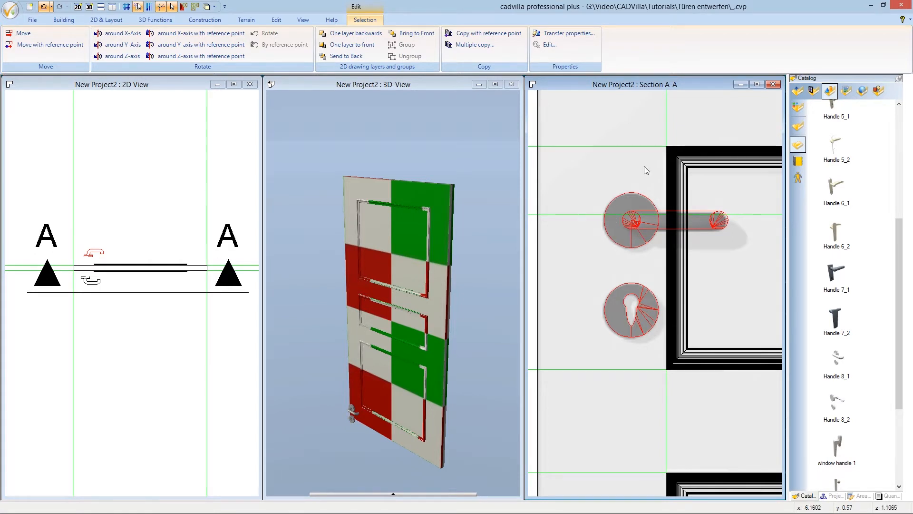
ctrl+scroll(641, 167, down, 5)
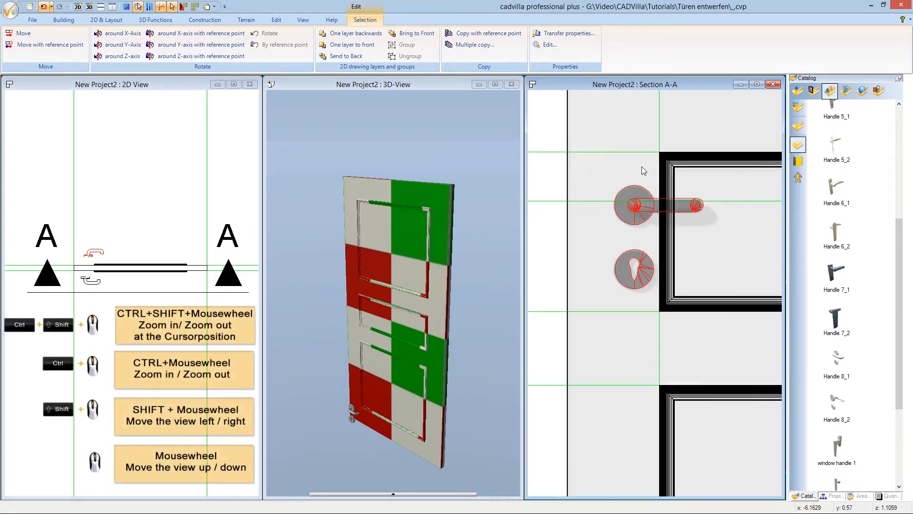
ctrl+scroll(642, 171, down, 3)
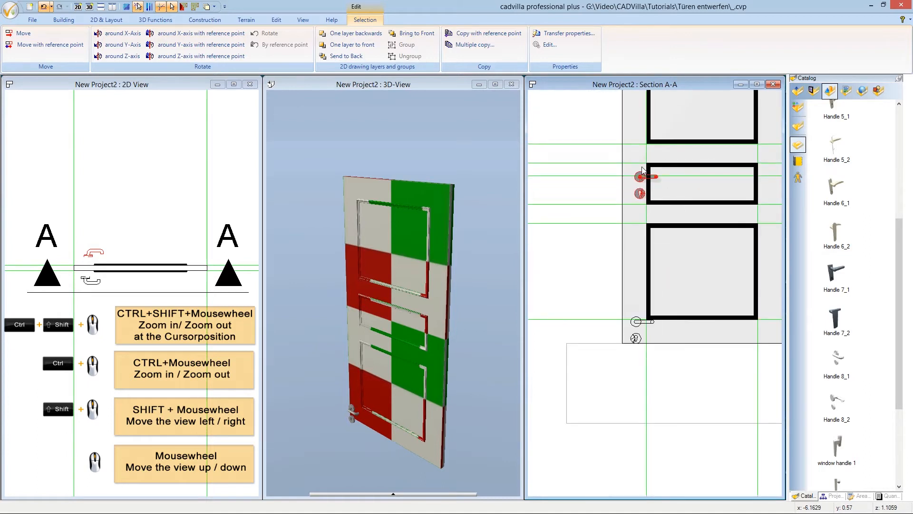
scroll(660, 177, up, 2)
scroll(701, 196, up, 1)
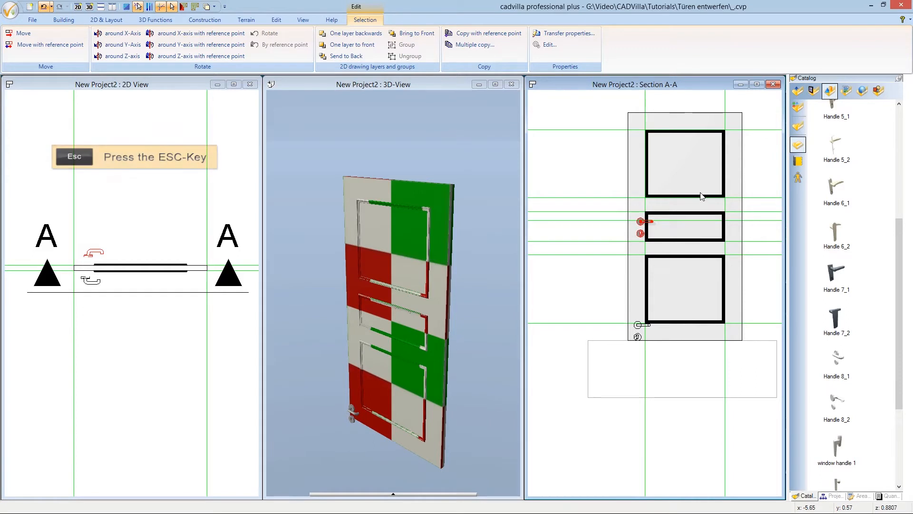
key(Escape)
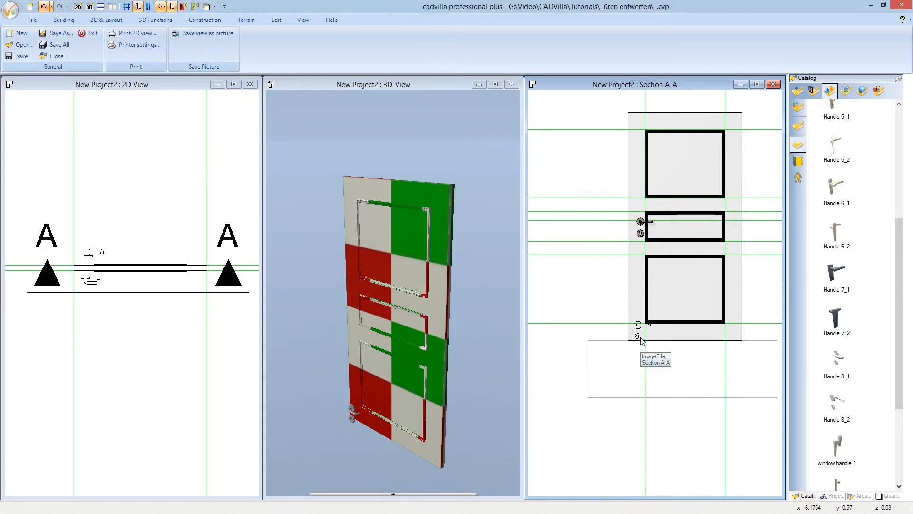
Move the front handle by reference point in the section view so its rosettes align with the raised rear handle, and deselect it
scroll(638, 336, up, 2)
scroll(634, 336, up, 2)
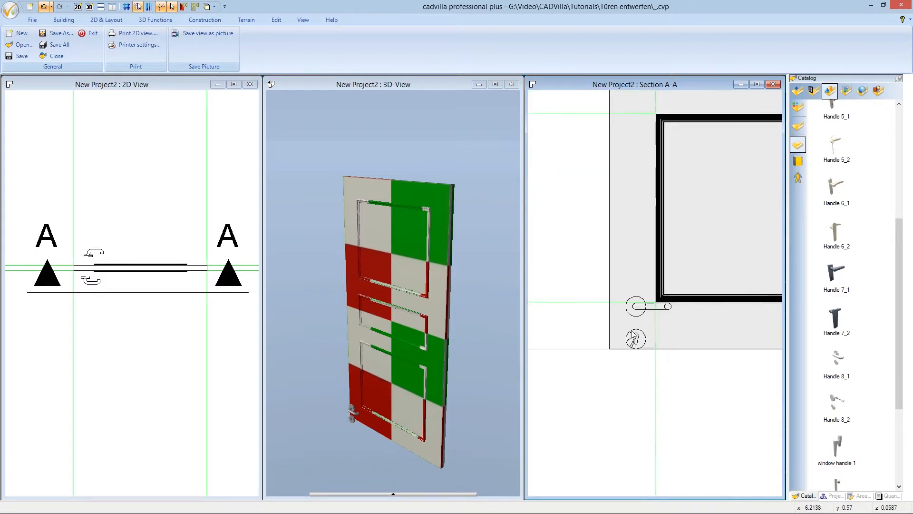
click(640, 307)
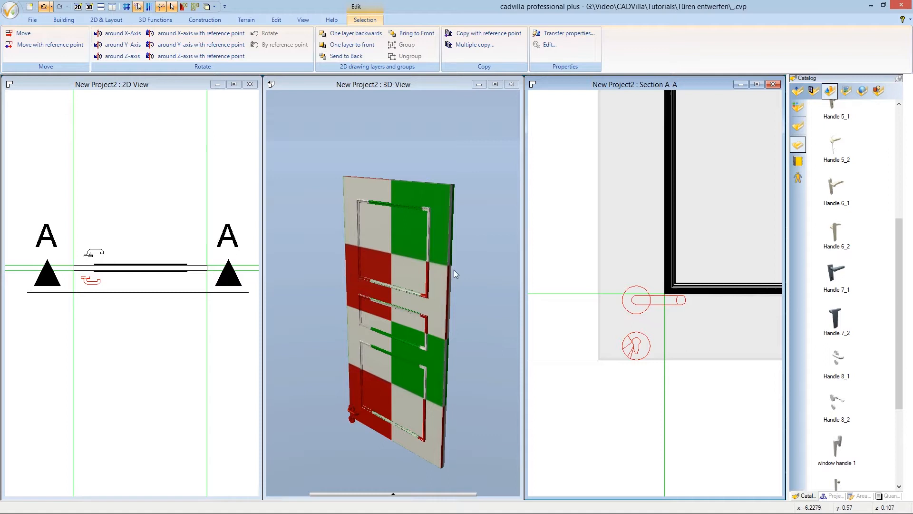
click(64, 47)
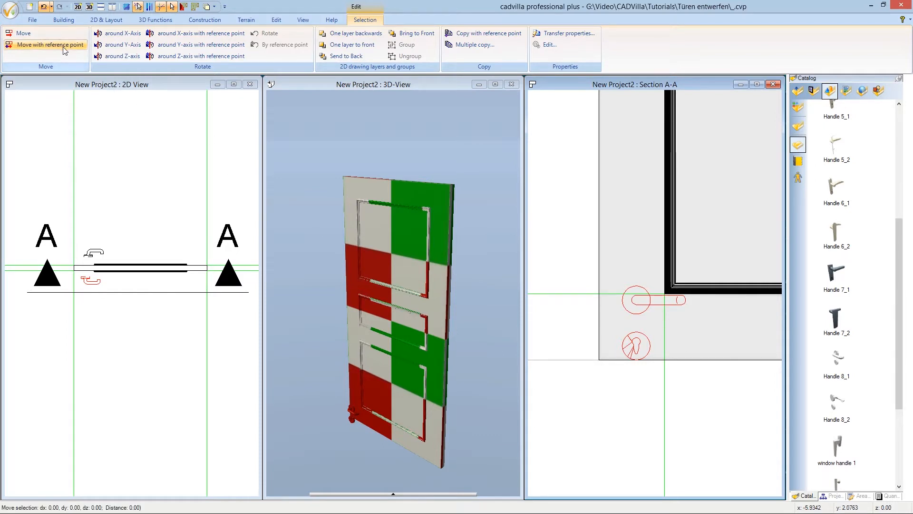
click(636, 285)
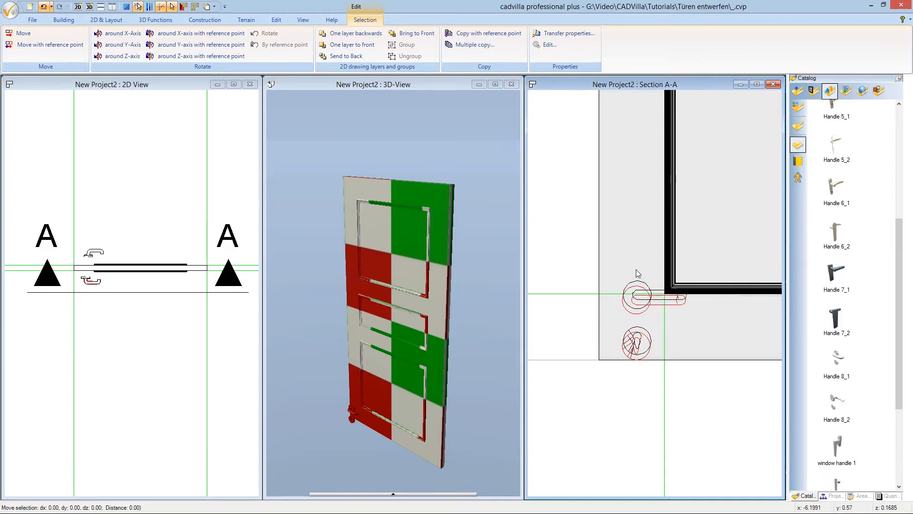
scroll(636, 285, down, 2)
scroll(636, 266, up, 5)
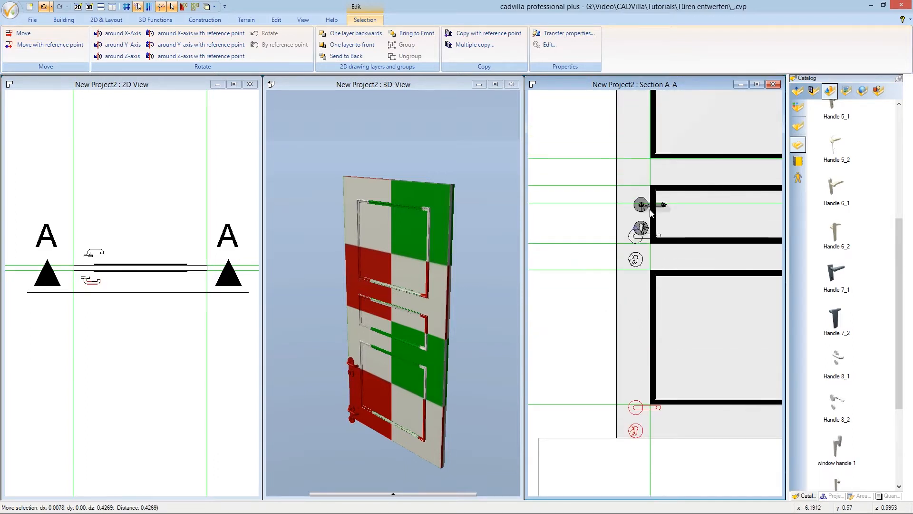
scroll(632, 205, up, 2)
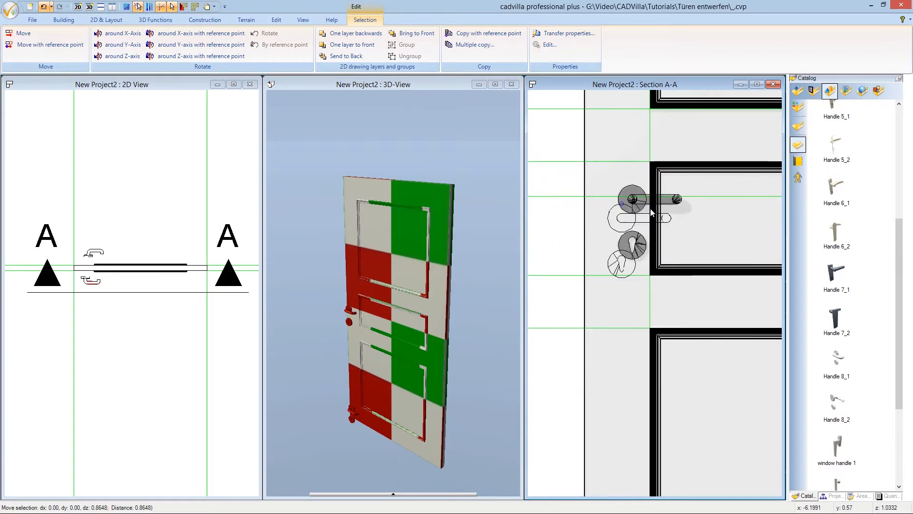
click(631, 183)
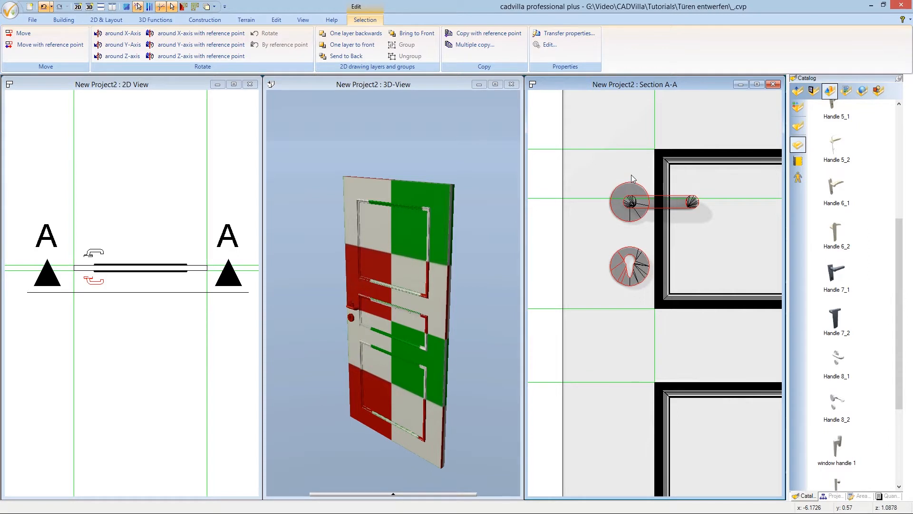
key(Escape)
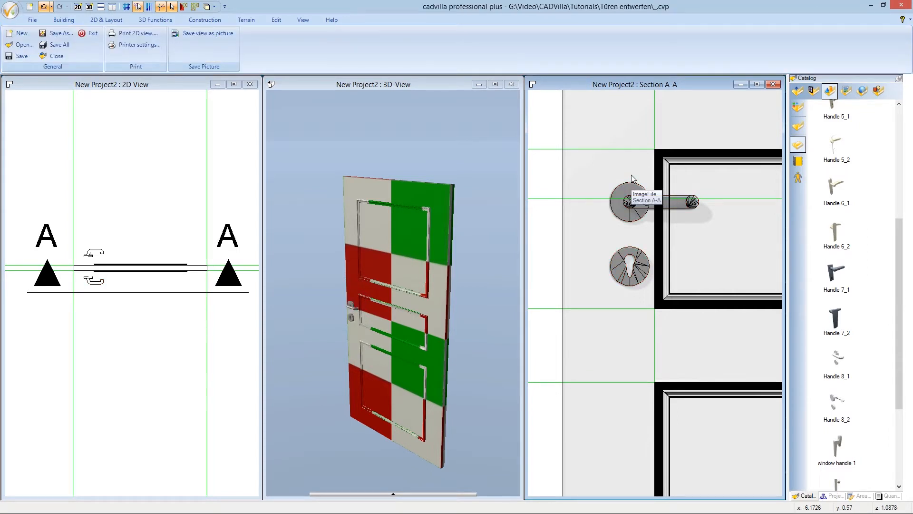
scroll(629, 168, down, 3)
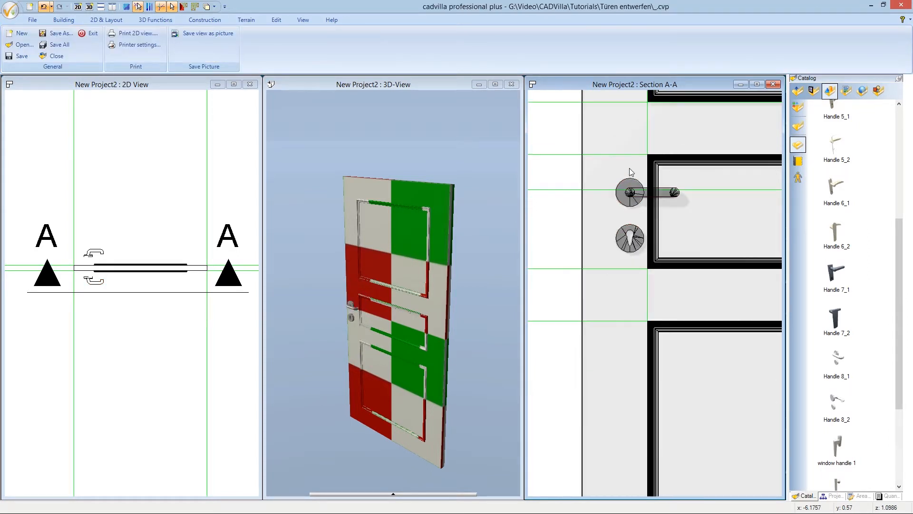
scroll(629, 170, down, 2)
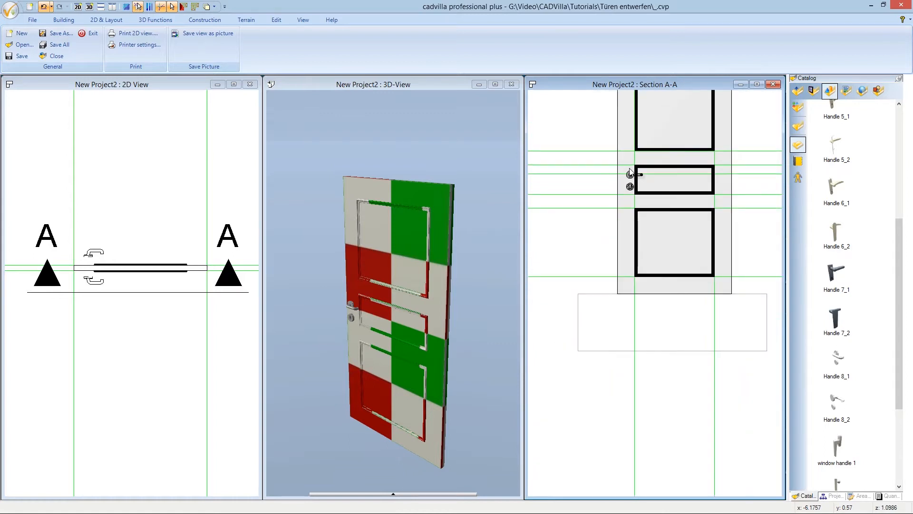
key(Up)
key(Up)
key(Up)
key(Up)
key(Up)
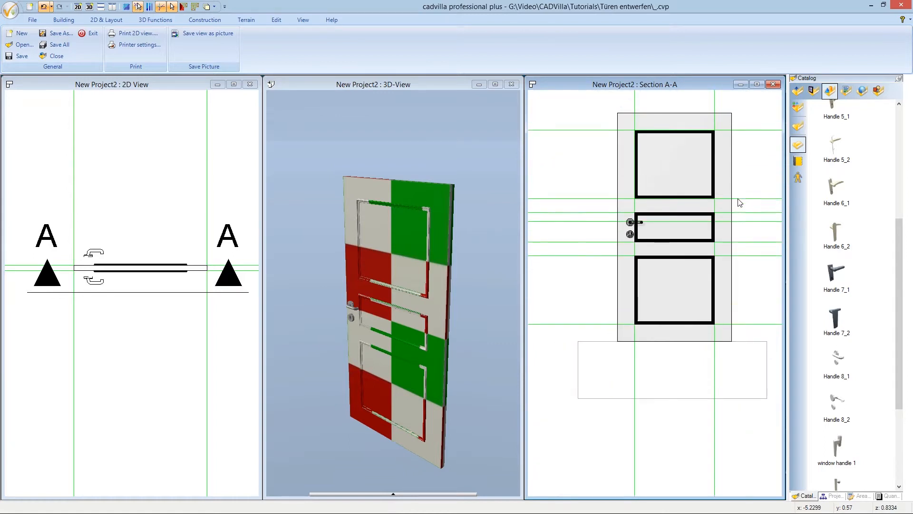
key(Right)
key(Right)
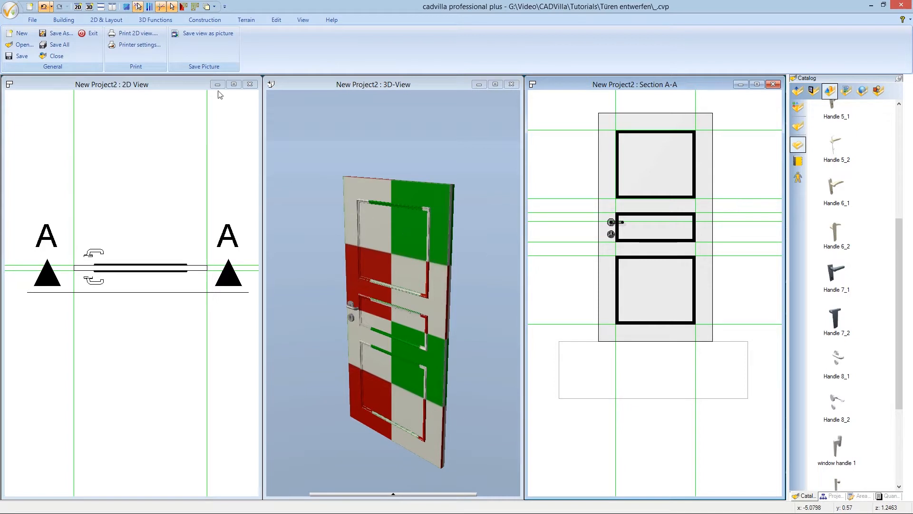
Move the rear handle by reference point in the 2D view straight onto the door's rear face, keeping it vertically aligned
click(181, 80)
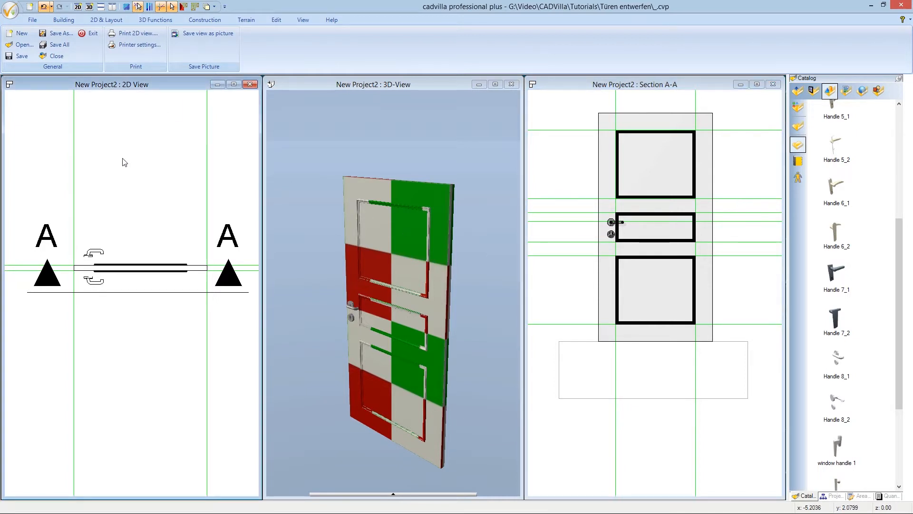
scroll(65, 270, up, 2)
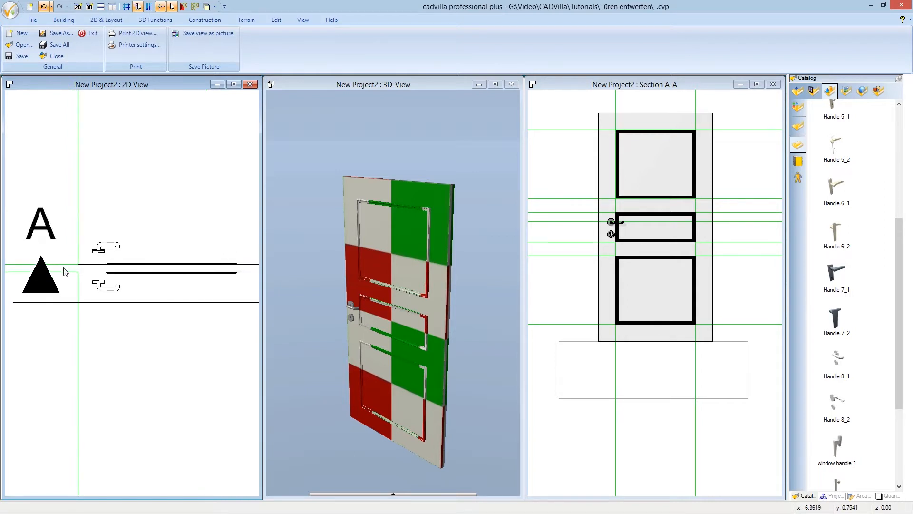
scroll(104, 264, up, 2)
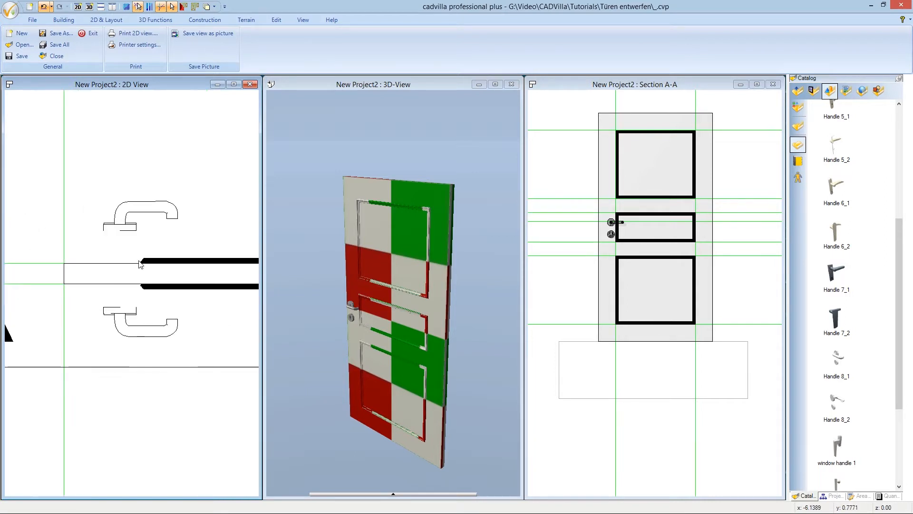
scroll(141, 264, up, 1)
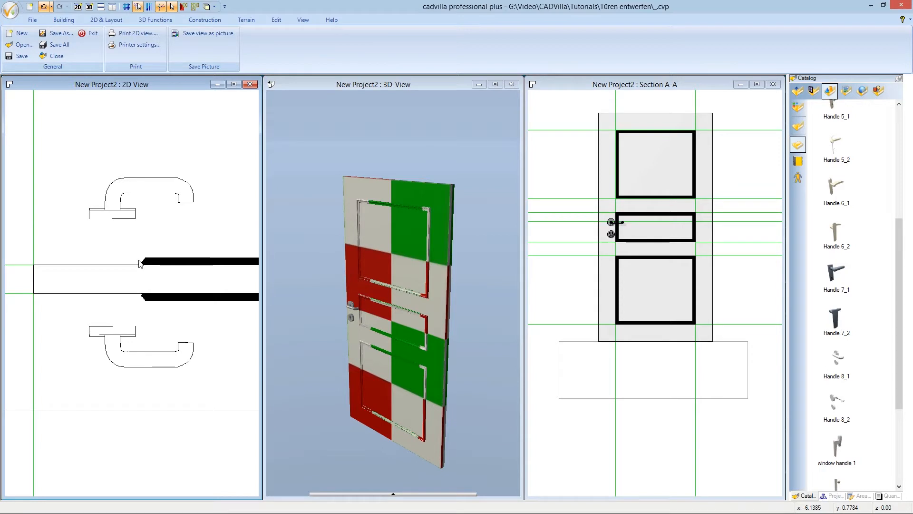
click(132, 219)
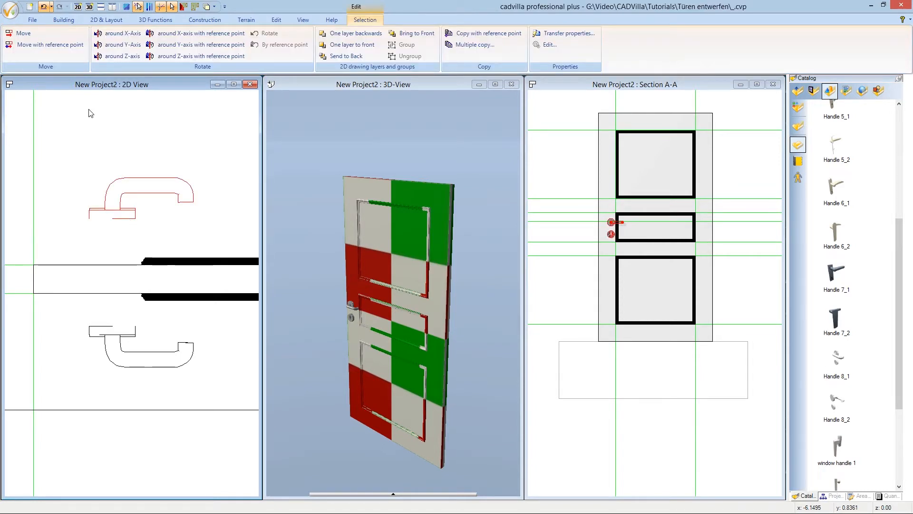
click(48, 45)
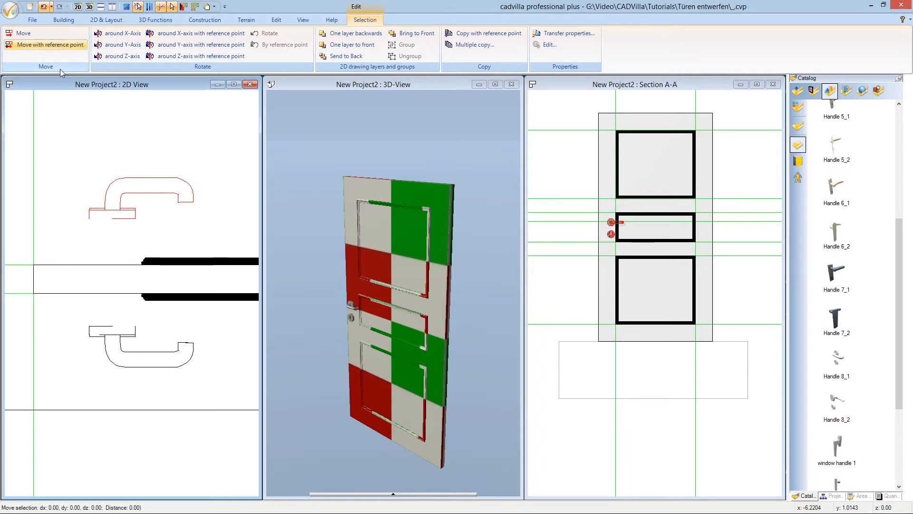
click(90, 220)
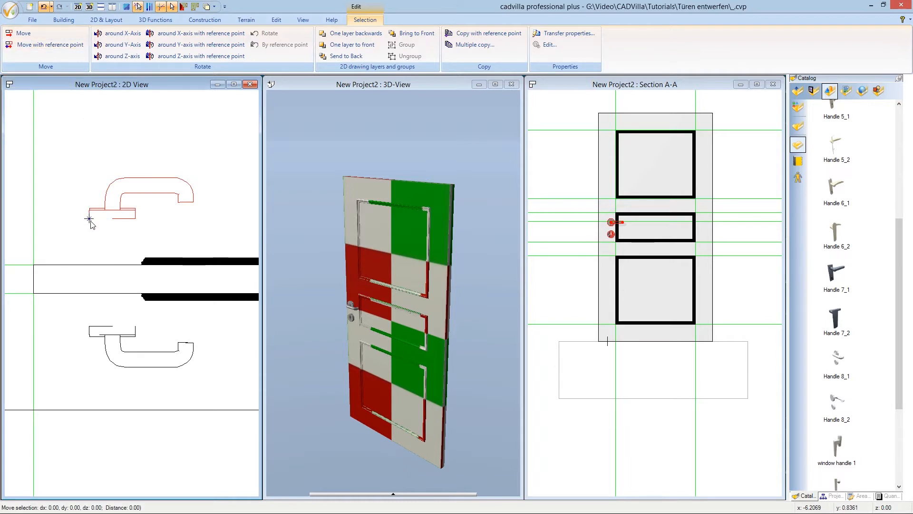
key(ctrl)
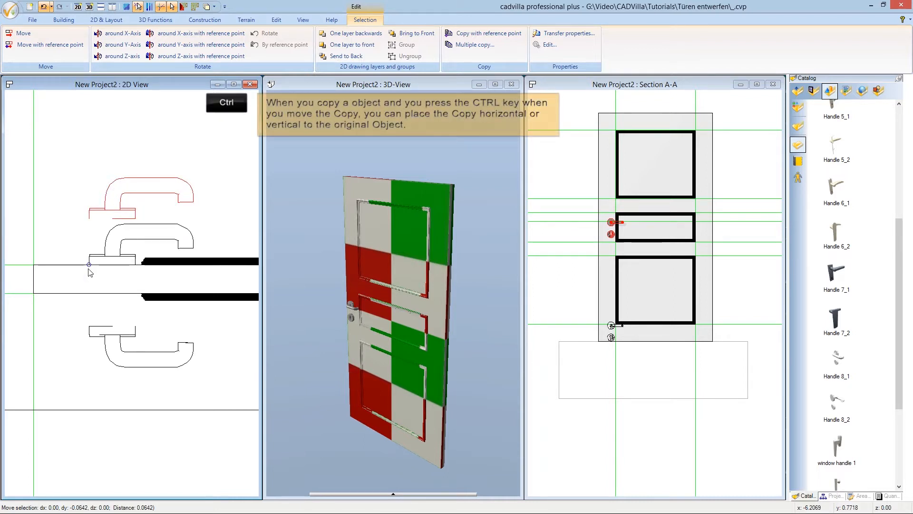
click(90, 272)
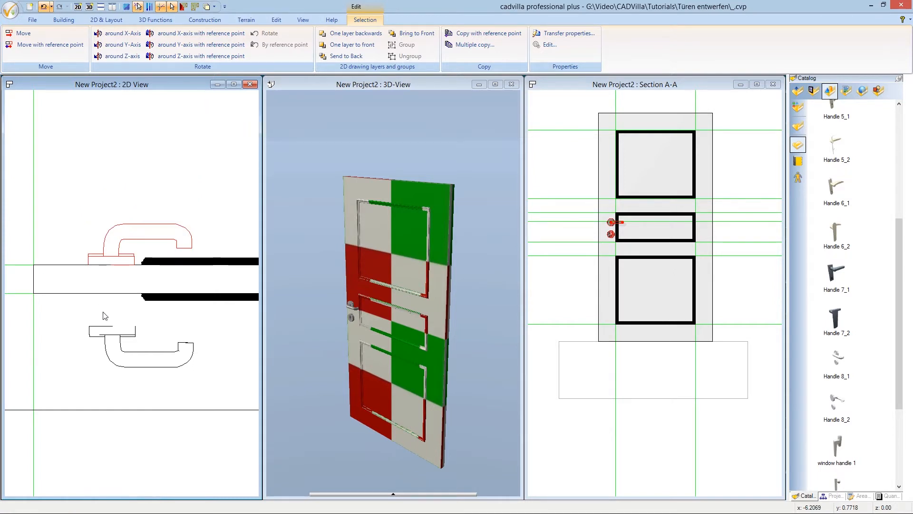
Move the front handle by reference point straight onto the door's front face in the 2D view, and deselect it
click(102, 329)
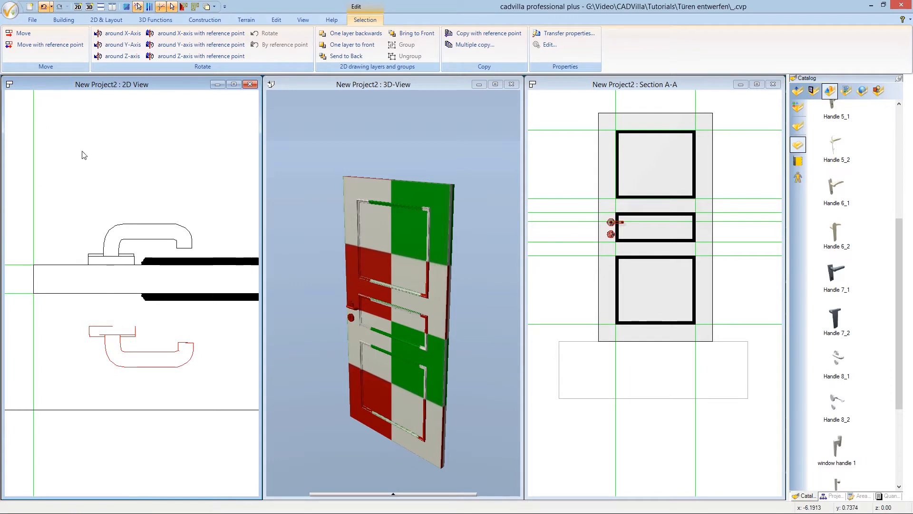
click(55, 46)
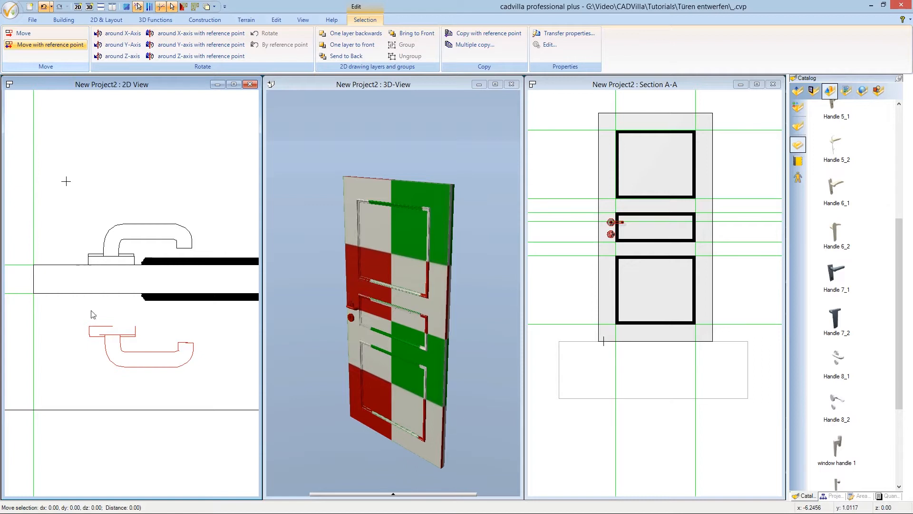
click(93, 329)
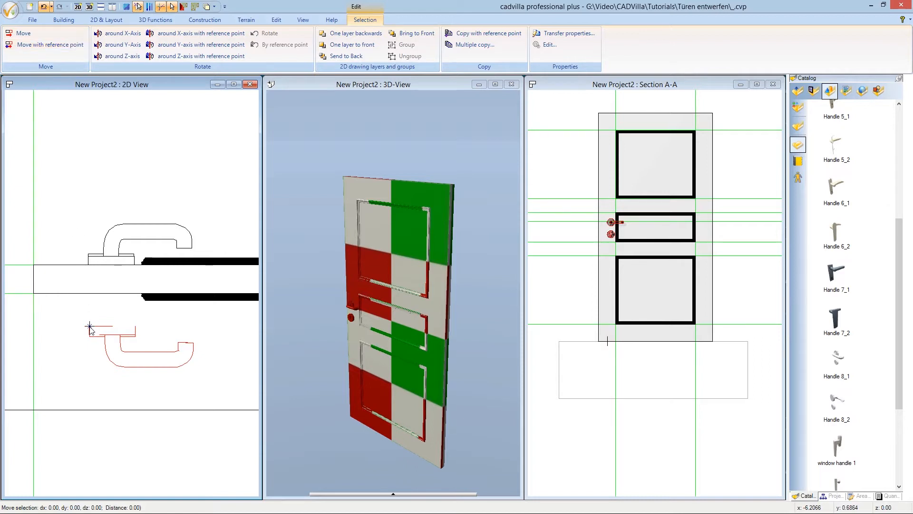
key(ctrl)
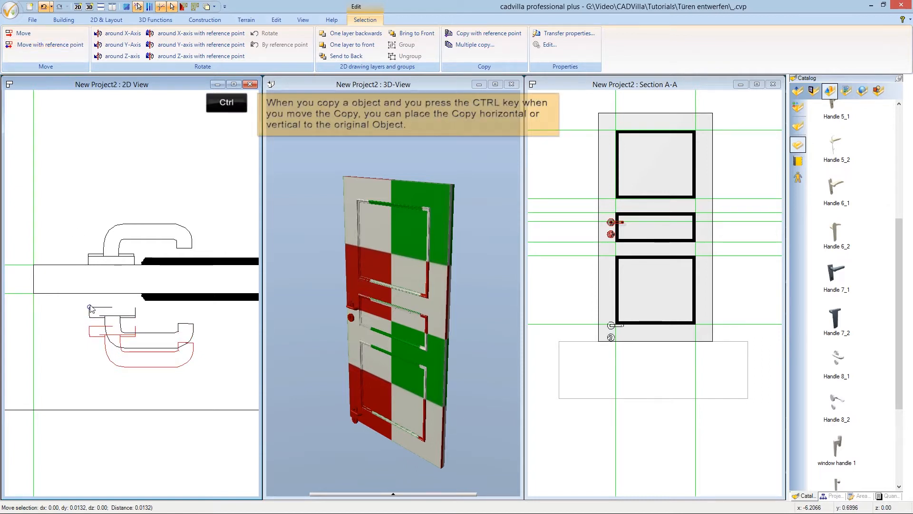
click(91, 298)
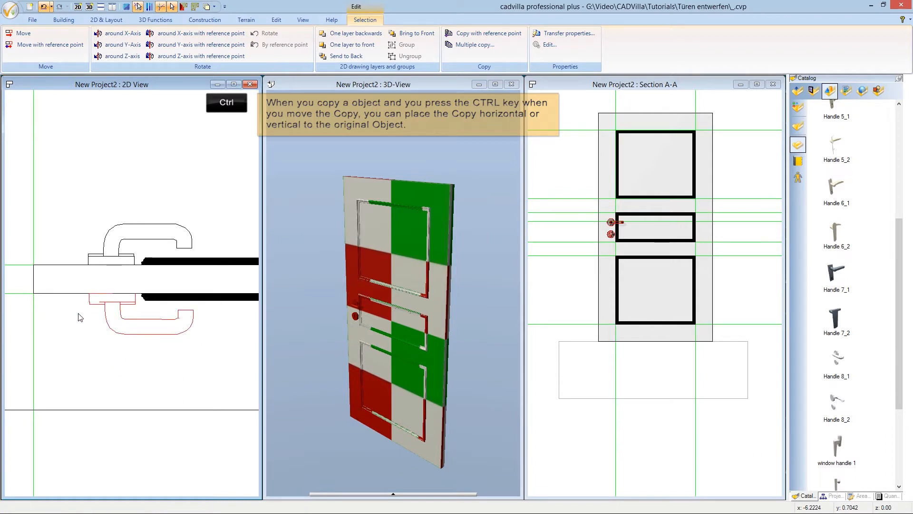
key(Escape)
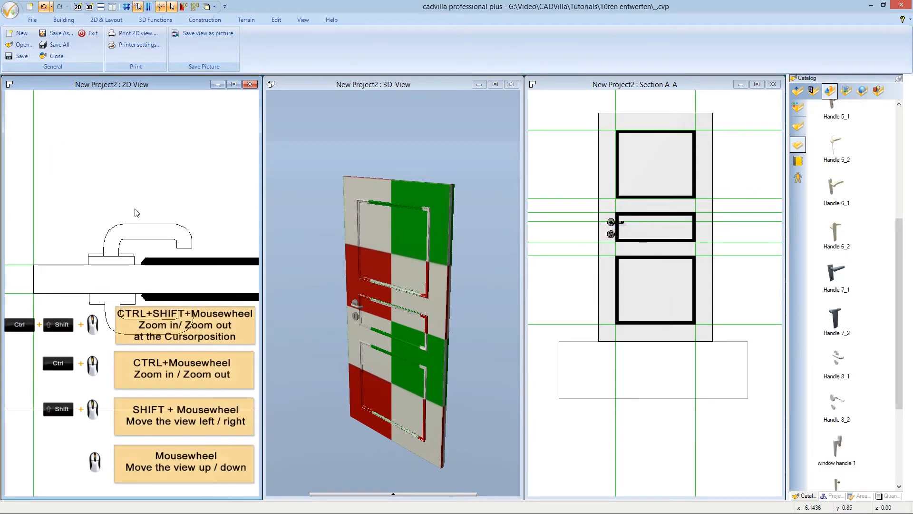
ctrl+shift+scroll(136, 213, down, 4)
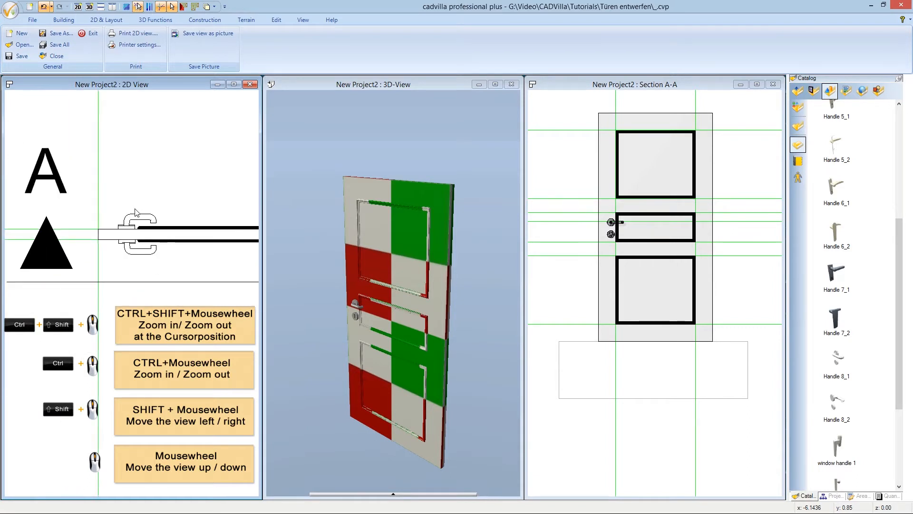
shift+scroll(136, 213, right, 7)
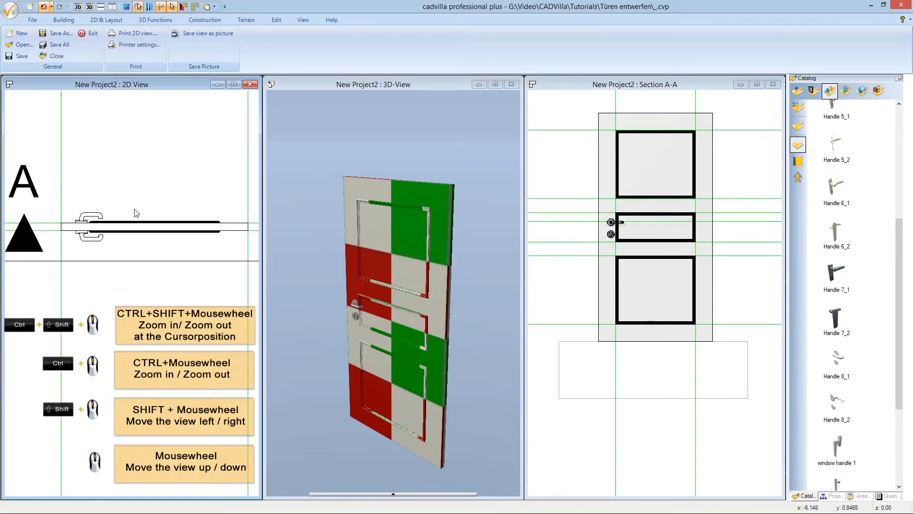
scroll(137, 212, up, 2)
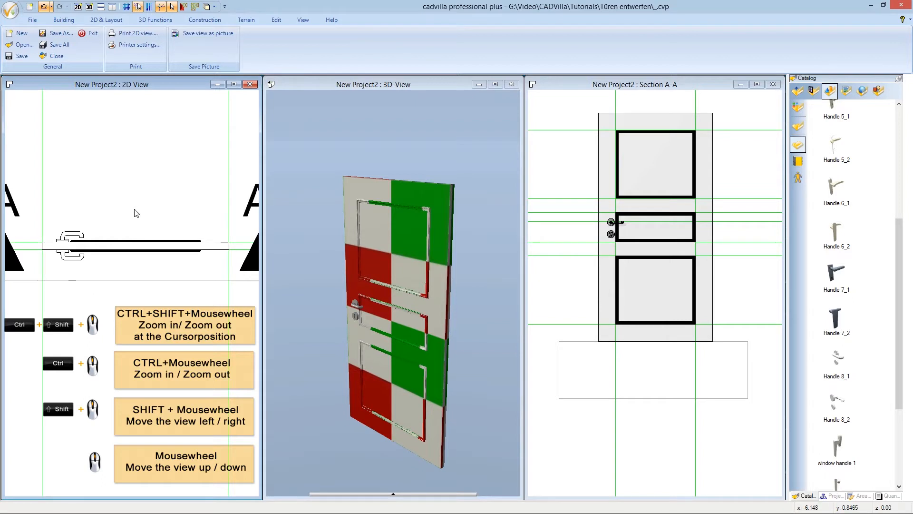
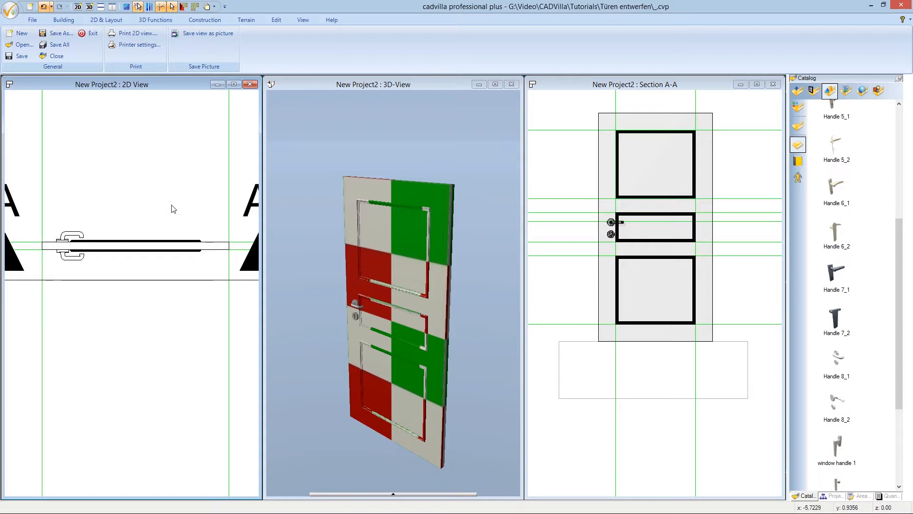
Edit the door leaf's material in the 3D view and remove its texture image
click(331, 90)
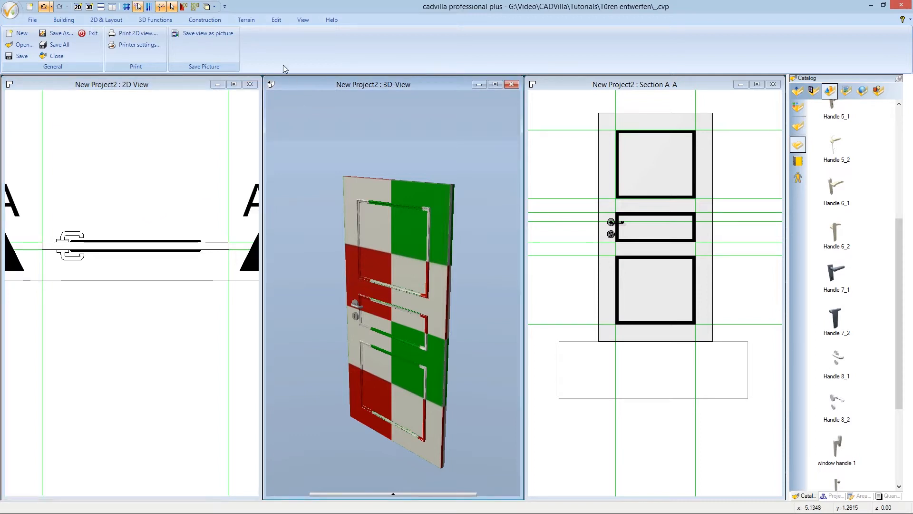
click(167, 20)
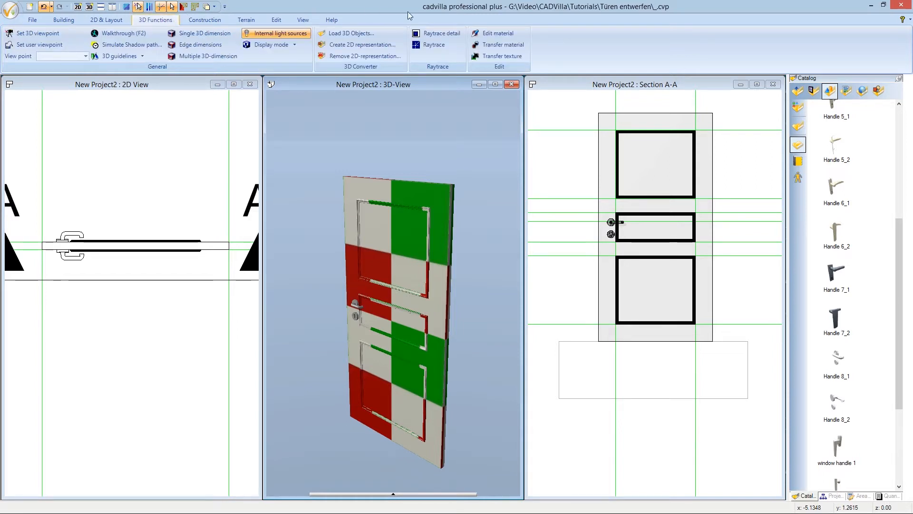
click(515, 38)
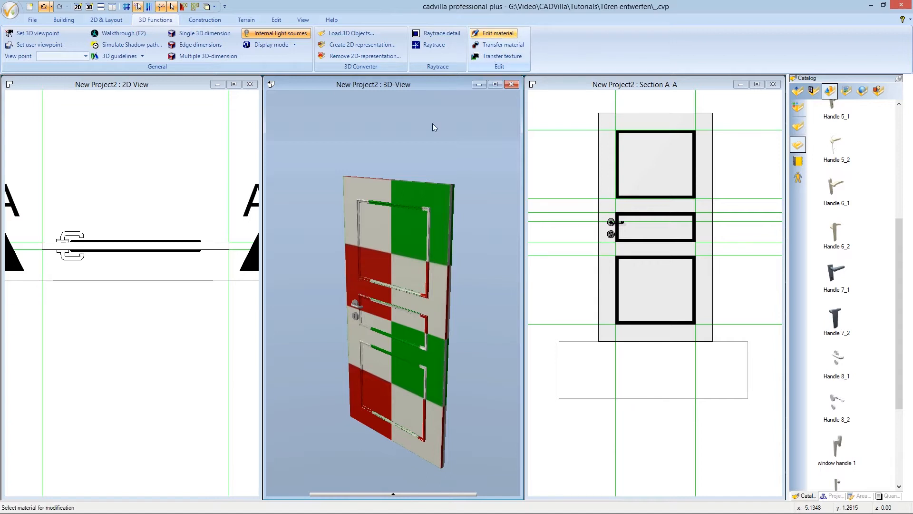
click(410, 191)
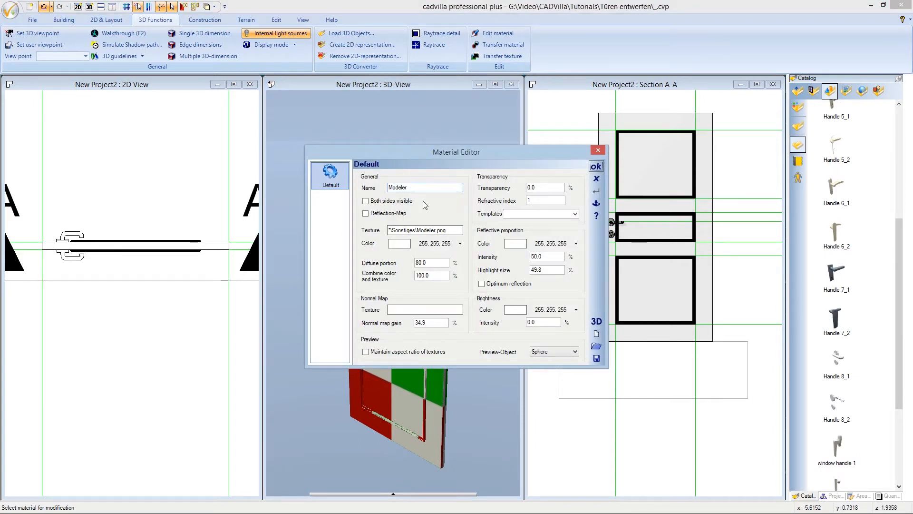
right_click(450, 233)
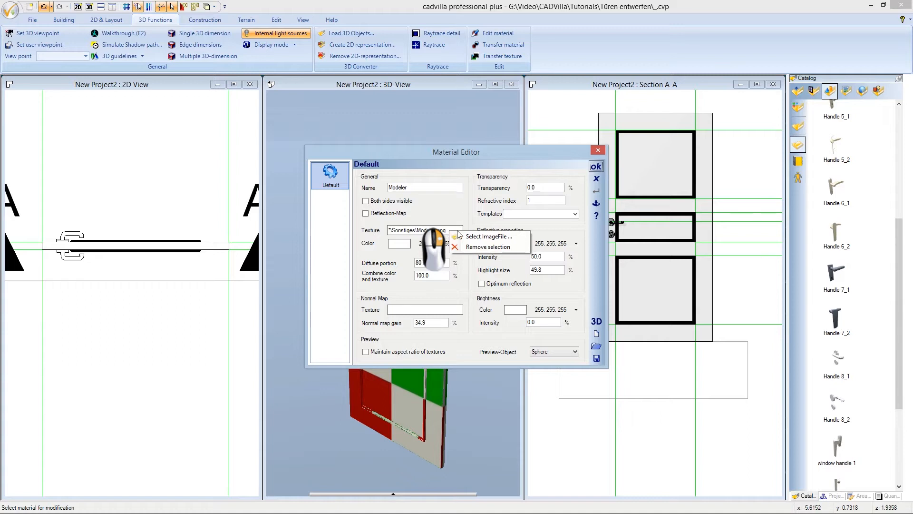
click(482, 248)
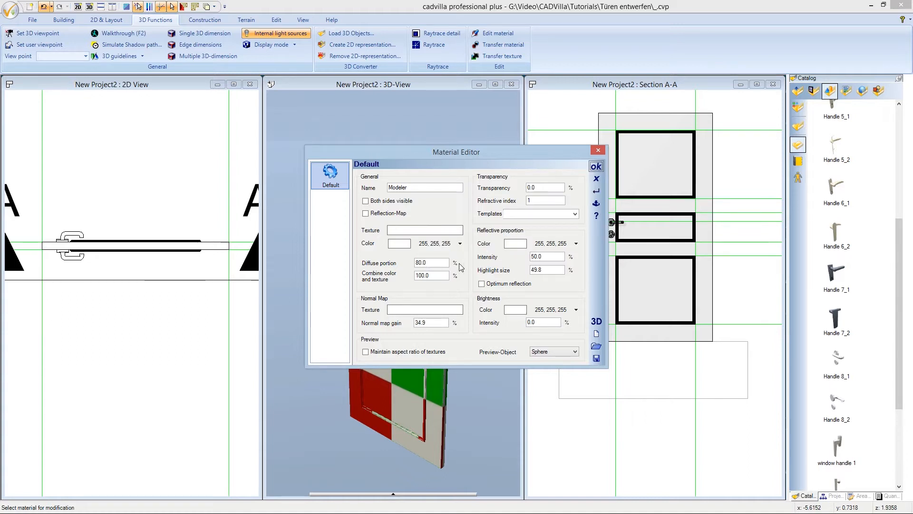
Use white as the door leaf's material colour, set its diffuse portion to 100 %, and apply the material
click(441, 245)
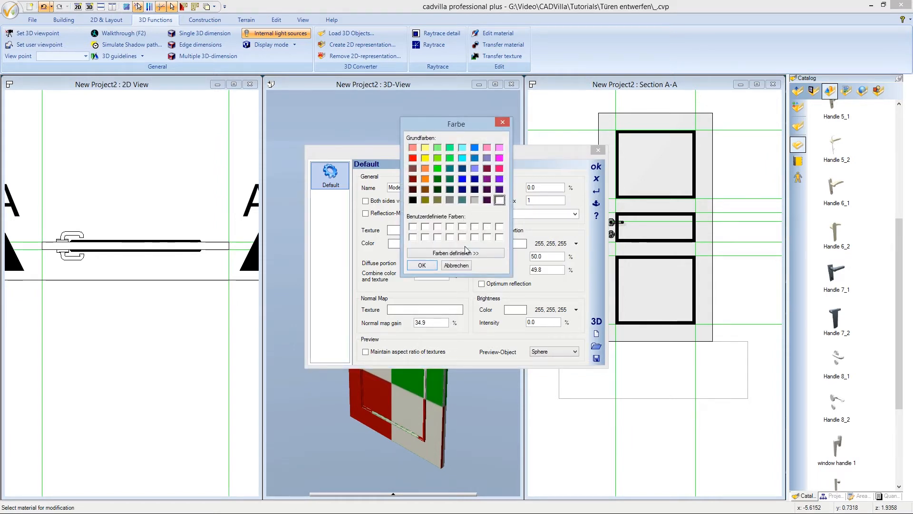
click(422, 265)
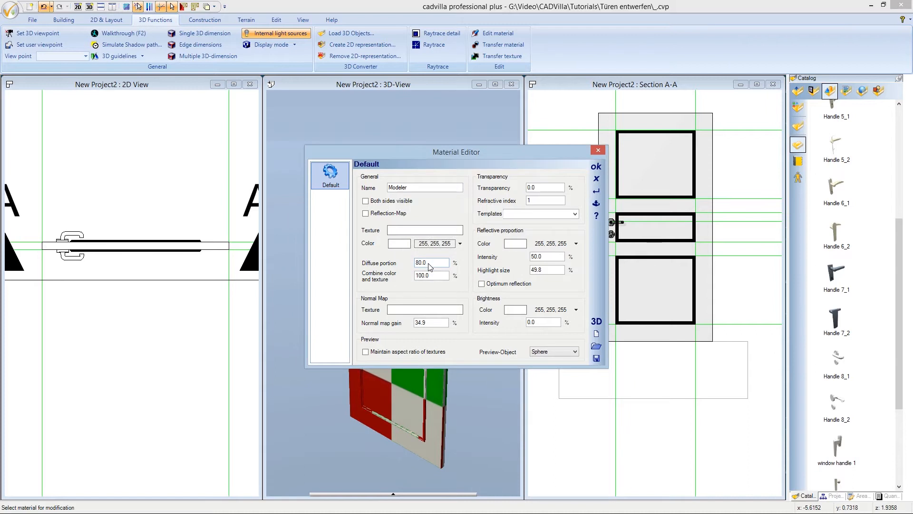
drag(428, 262, 409, 267)
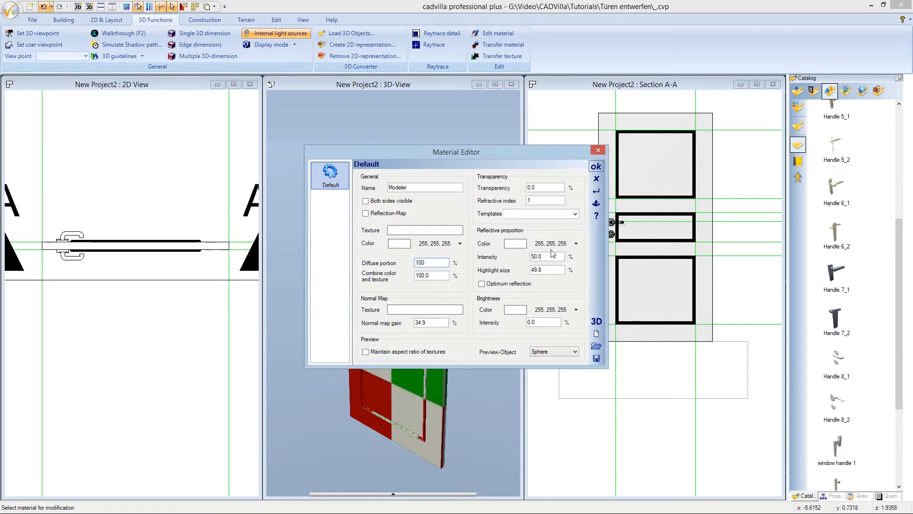
click(596, 166)
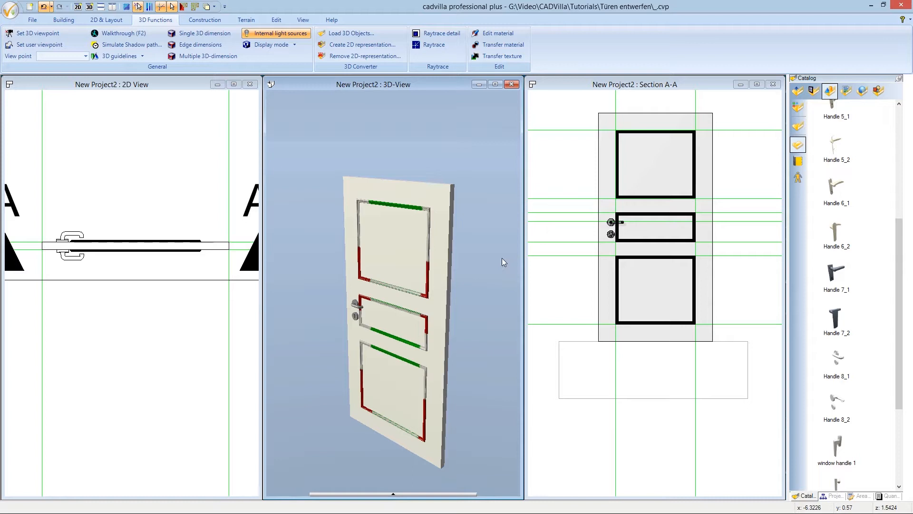
Edit the material of the upper decorative frame on the door's front face and remove its texture image
mouse_move(489, 264)
mouse_down()
mouse_move(452, 276)
mouse_move(431, 263)
mouse_move(486, 255)
mouse_move(494, 267)
mouse_up()
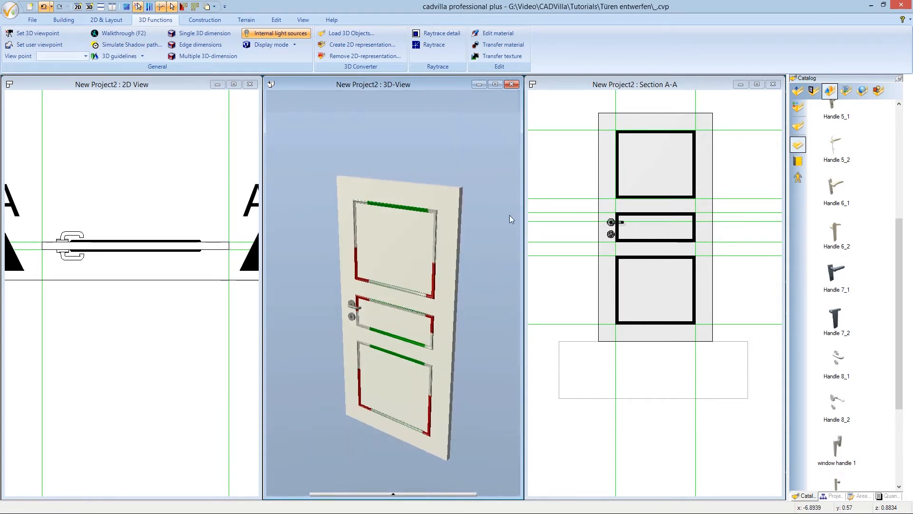
click(495, 33)
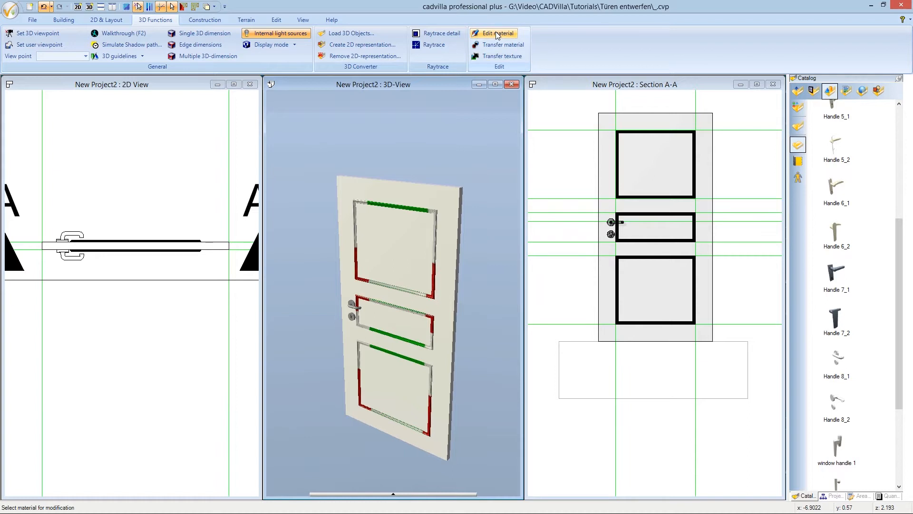
click(411, 211)
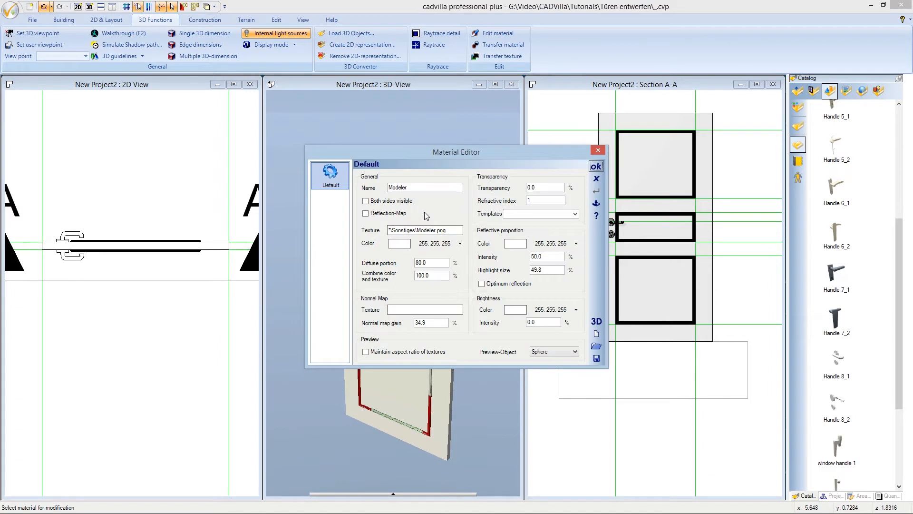
right_click(452, 233)
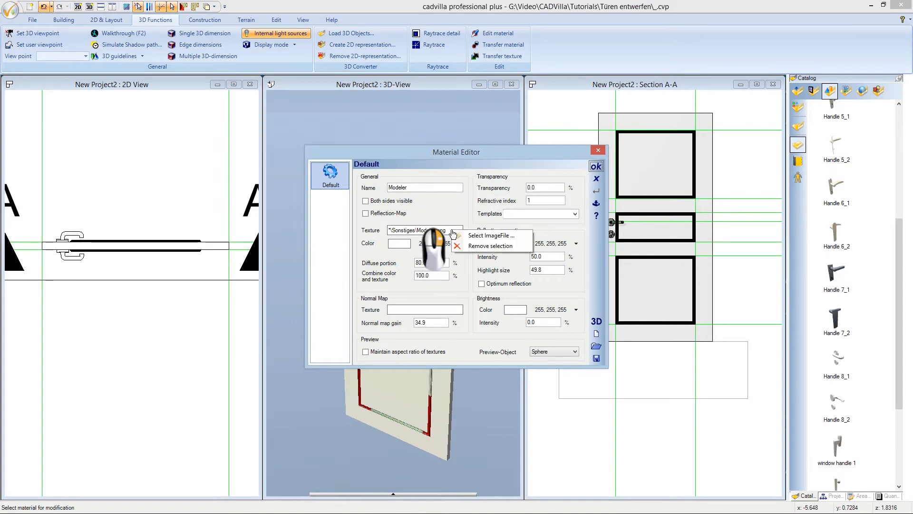
click(477, 246)
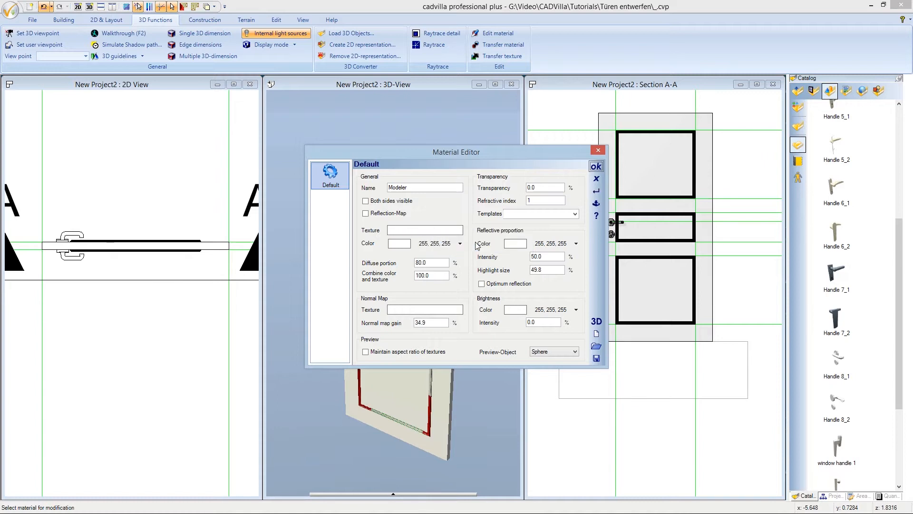
Keep white as the front upper frame's material colour, set its diffuse portion to 98 %, and apply the material
click(444, 244)
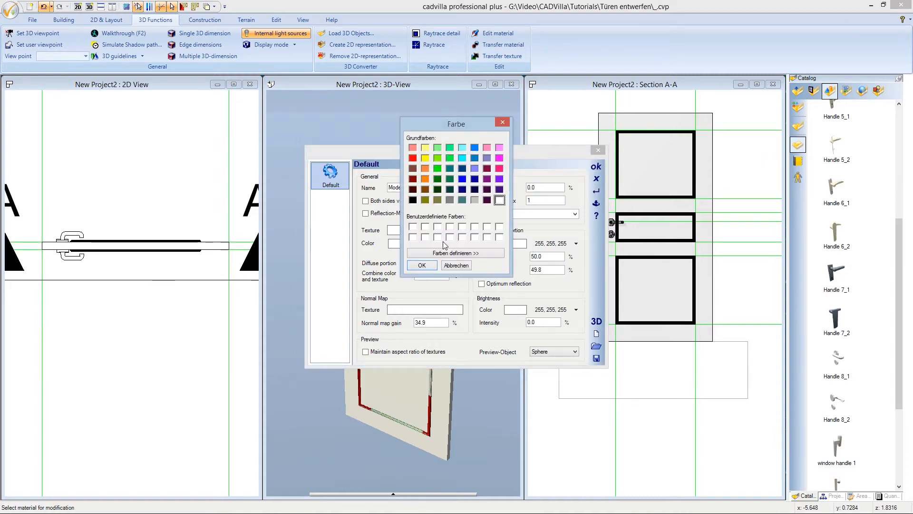
click(423, 265)
double_click(426, 264)
text(98)
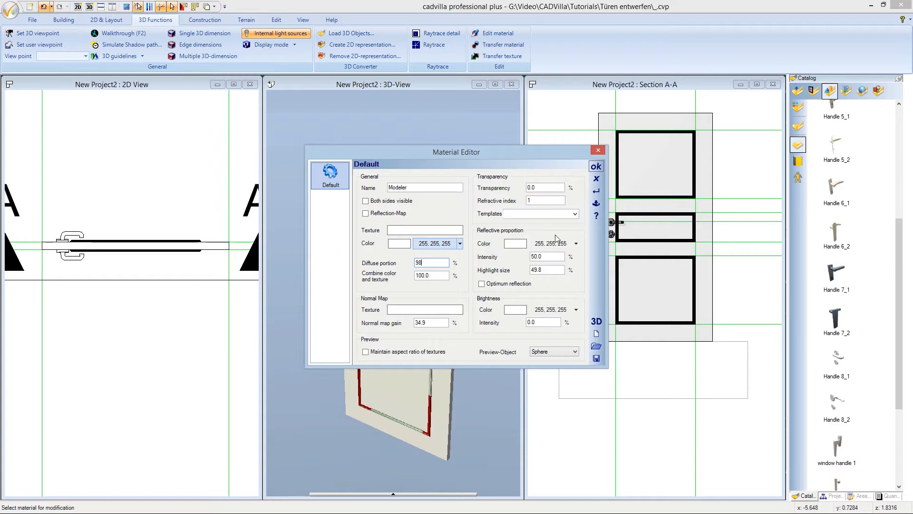
click(596, 167)
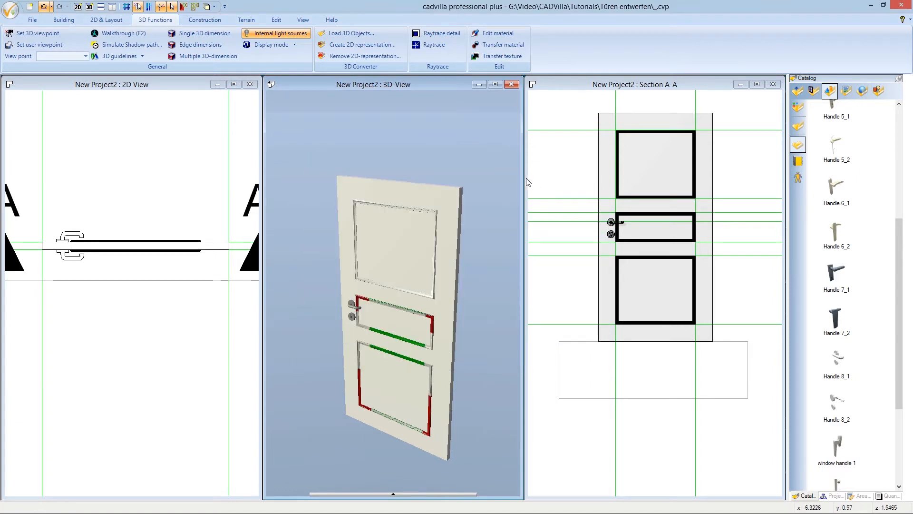
Transfer the white material from the front upper frame to the middle and lower frames on the same face
click(505, 45)
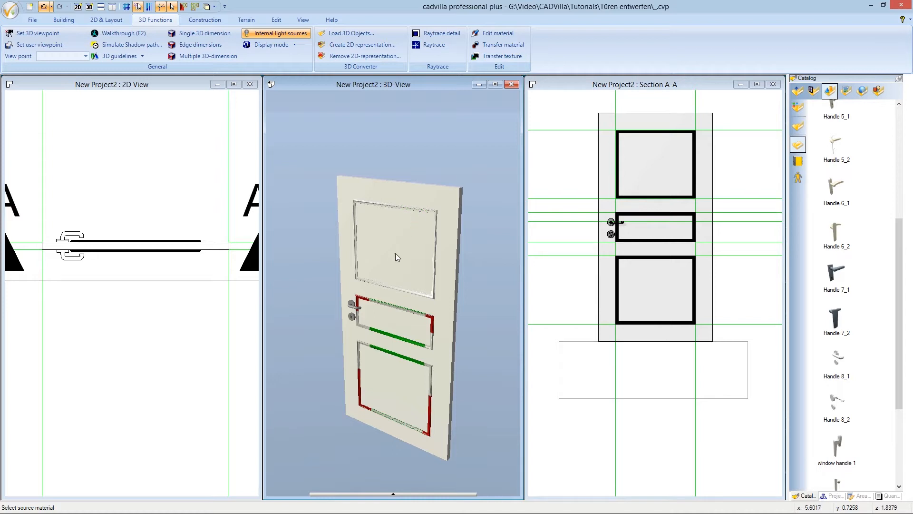
click(392, 305)
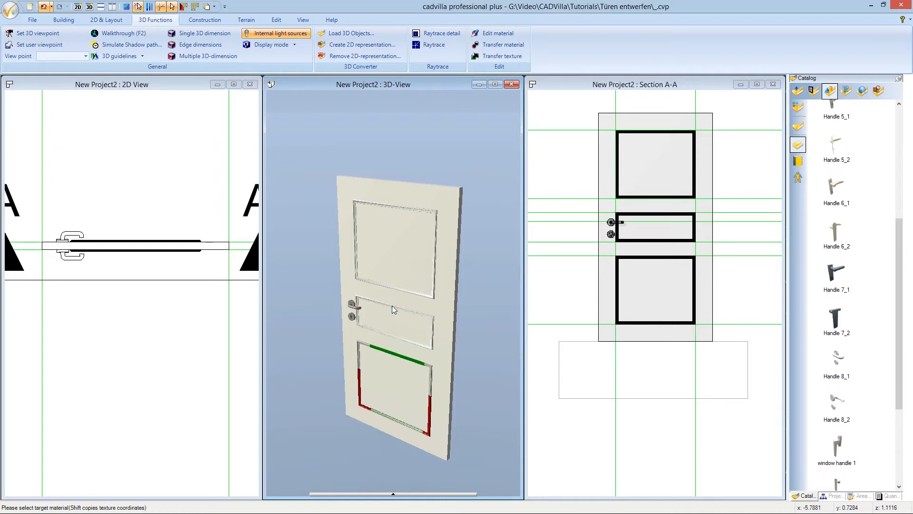
click(382, 351)
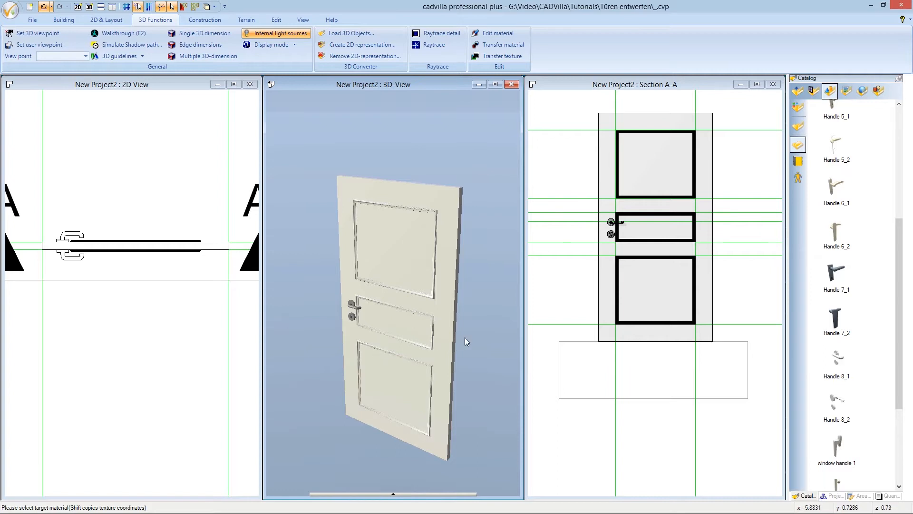
key(Escape)
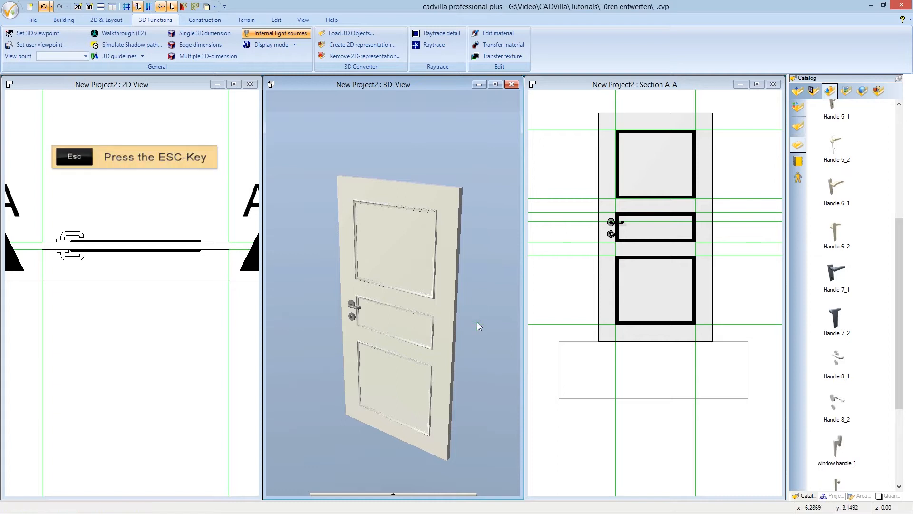
Remove the texture image from the rear face's upper frame material, set its diffuse portion to 98 %, and apply it
drag(475, 324, 363, 318)
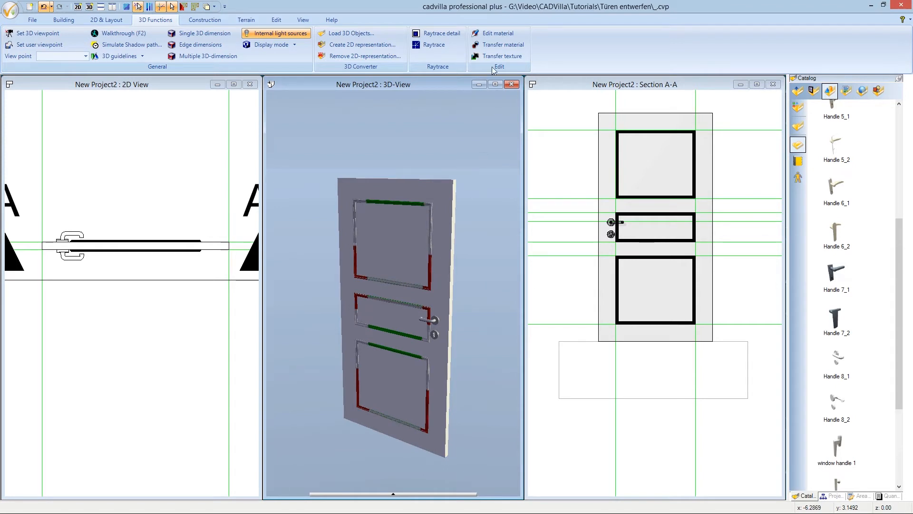
click(496, 33)
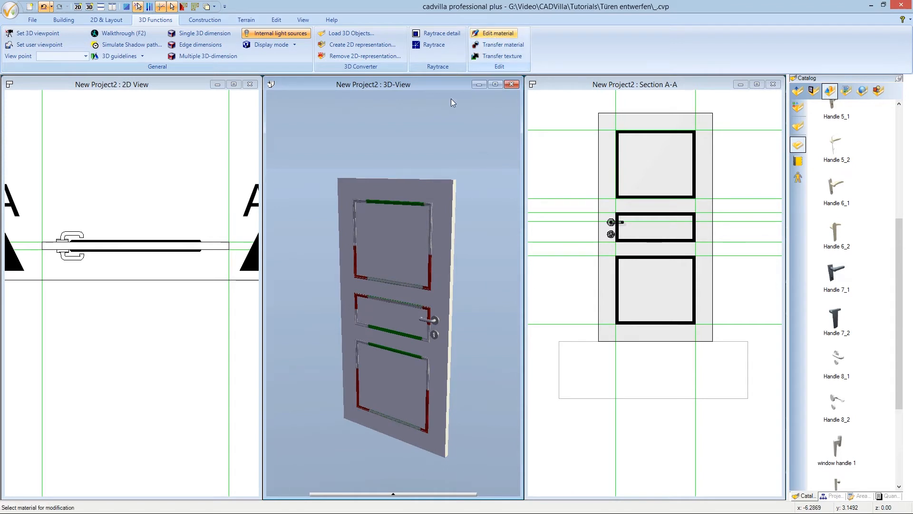
click(397, 201)
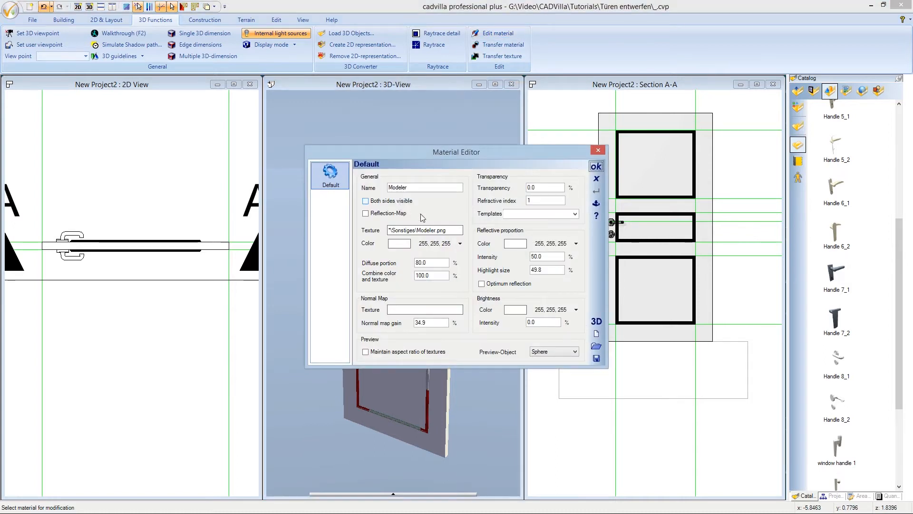
click(453, 233)
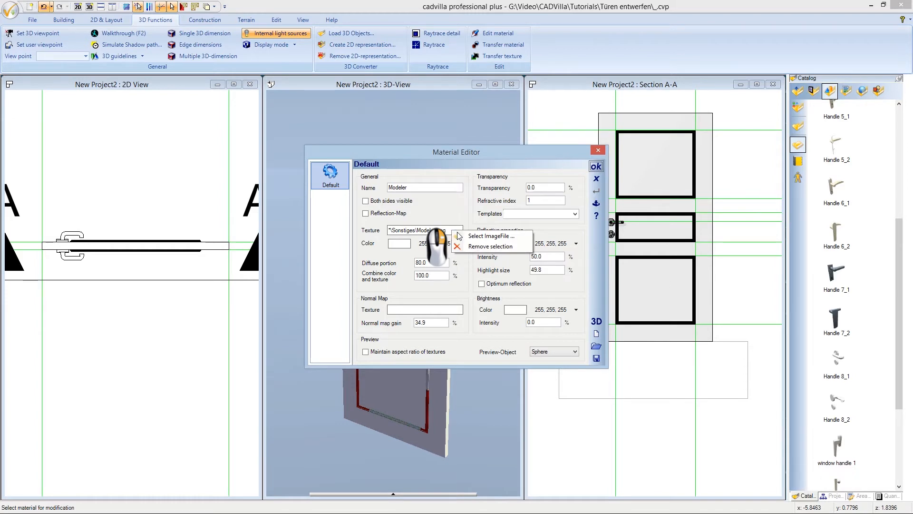
click(469, 247)
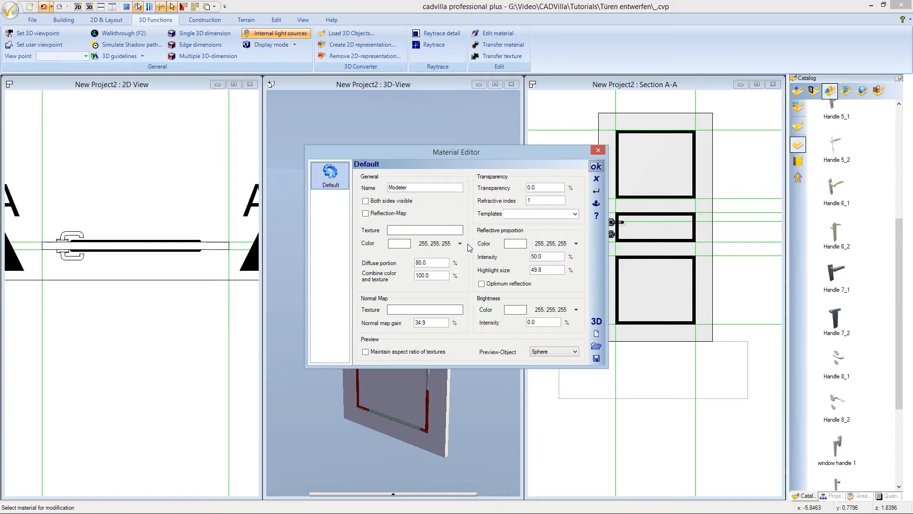
double_click(420, 263)
text(98)
click(596, 167)
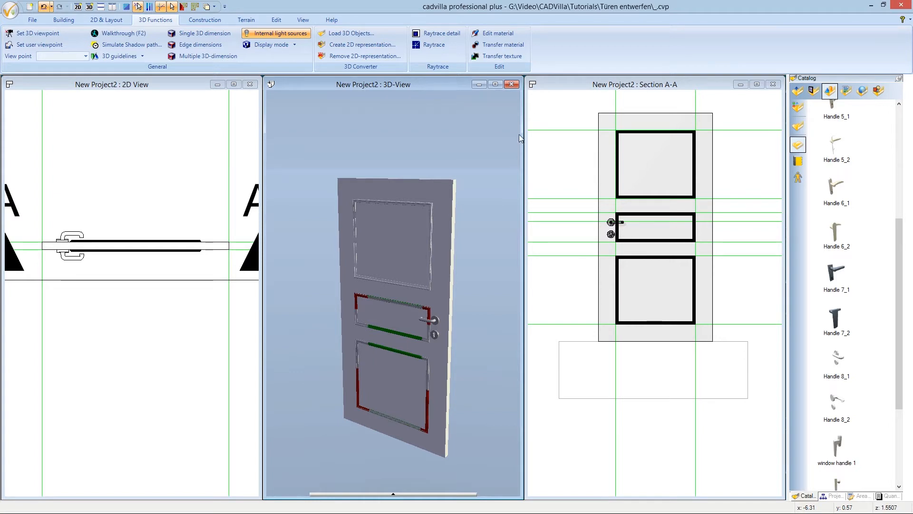
Transfer the upper frame's untextured material to the middle and lower frames on the door's rear face
click(504, 45)
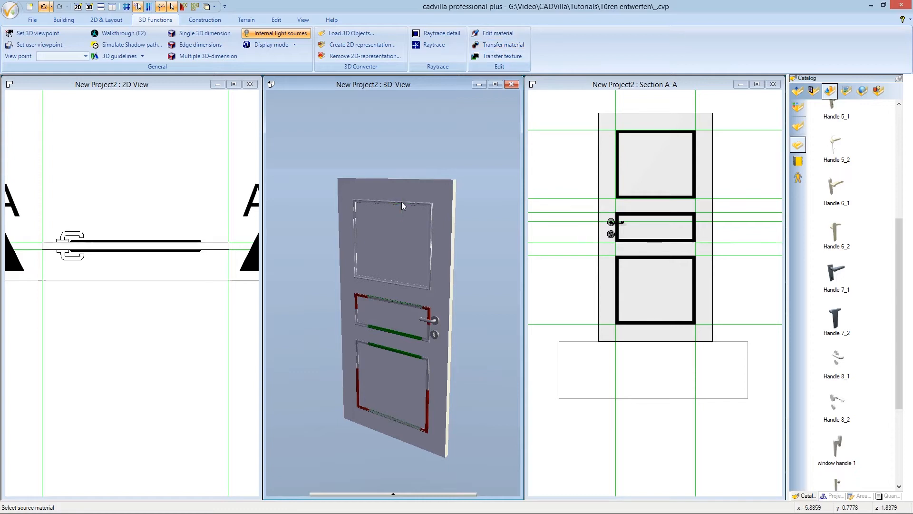
click(379, 299)
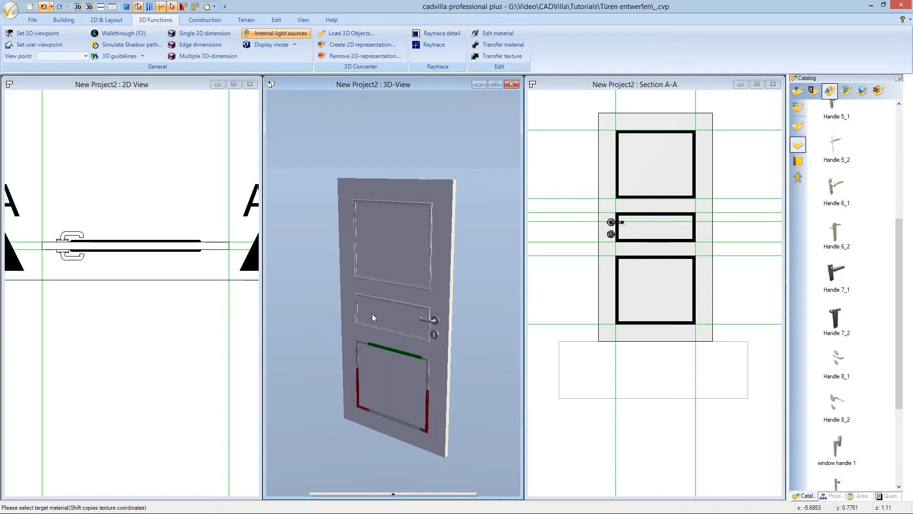
click(370, 343)
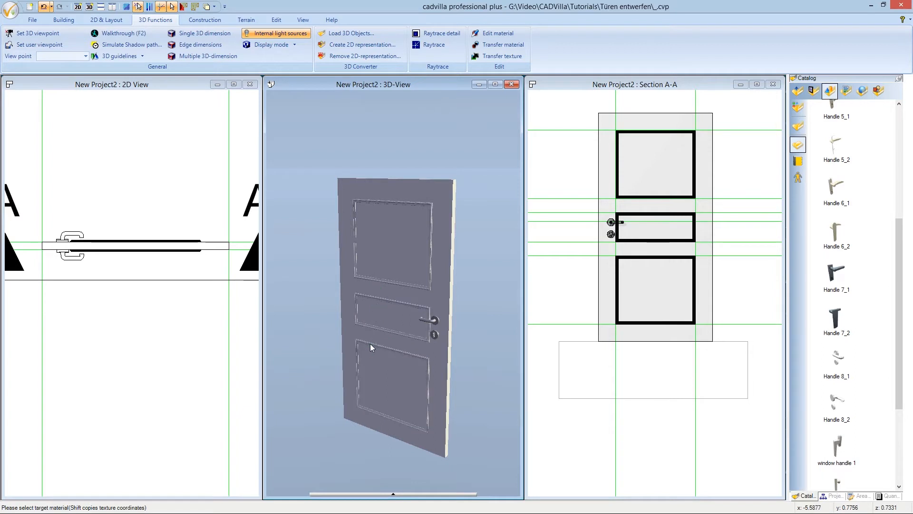
key(Escape)
Edit the front door handle's Metall Silber material and choose white as its colour
drag(355, 335, 472, 329)
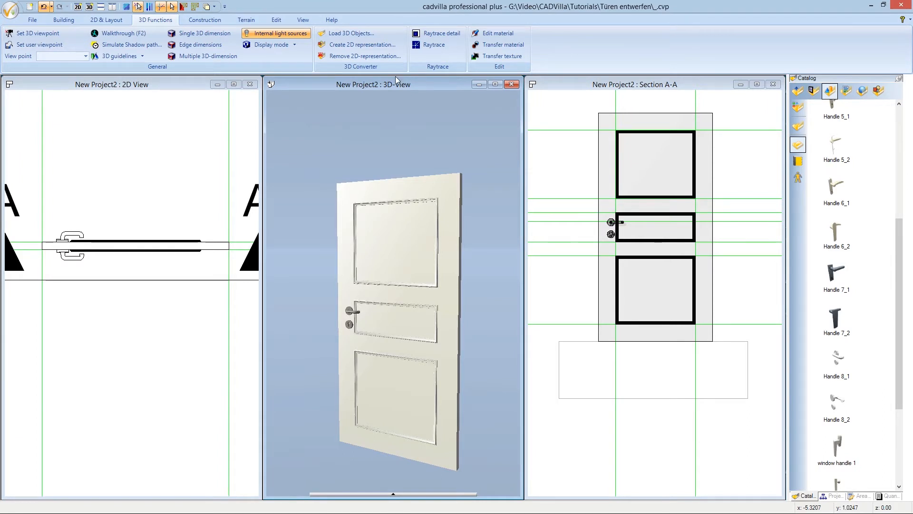
click(508, 34)
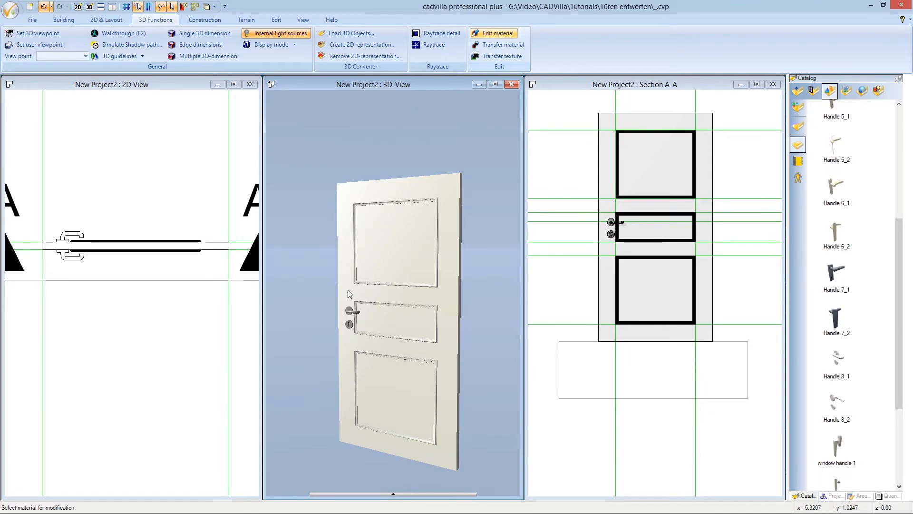
click(349, 311)
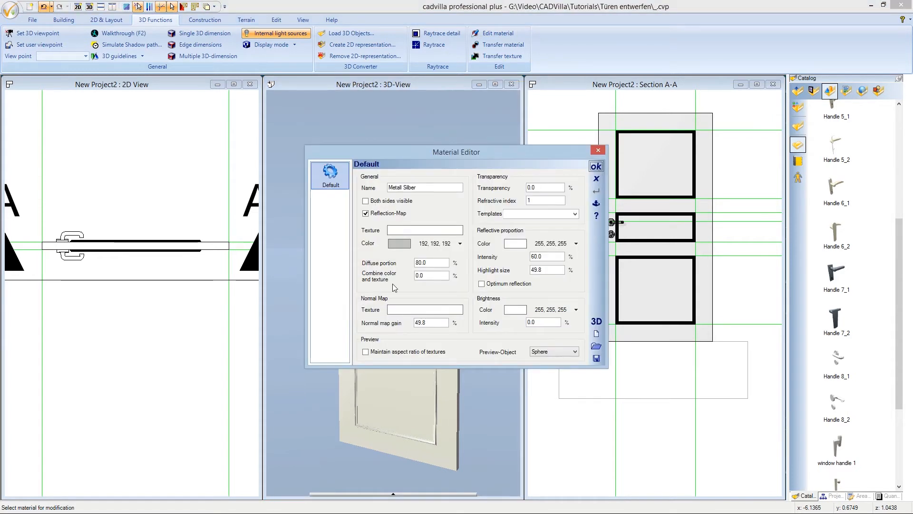
click(430, 245)
click(430, 245)
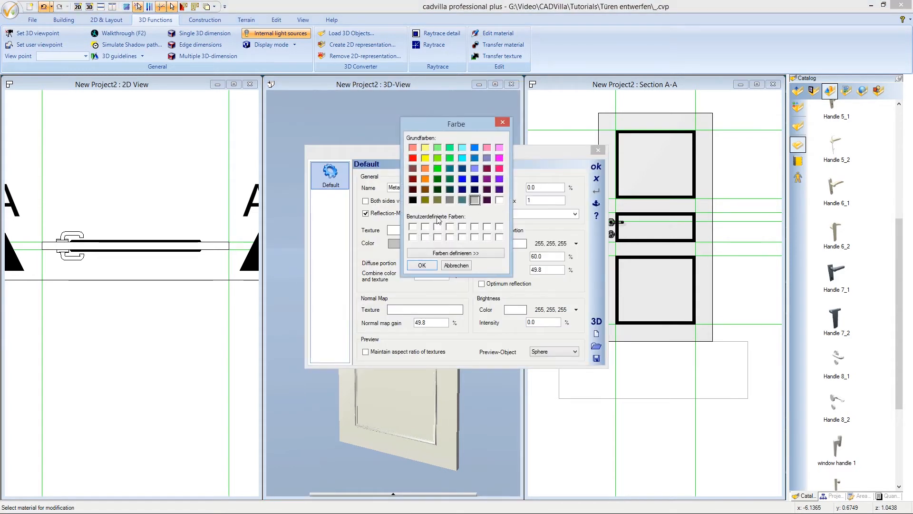
click(499, 200)
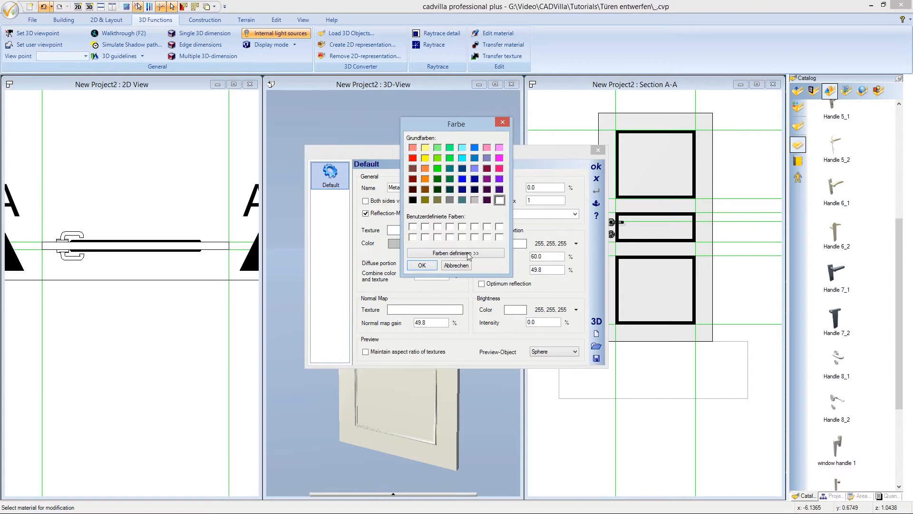
click(430, 262)
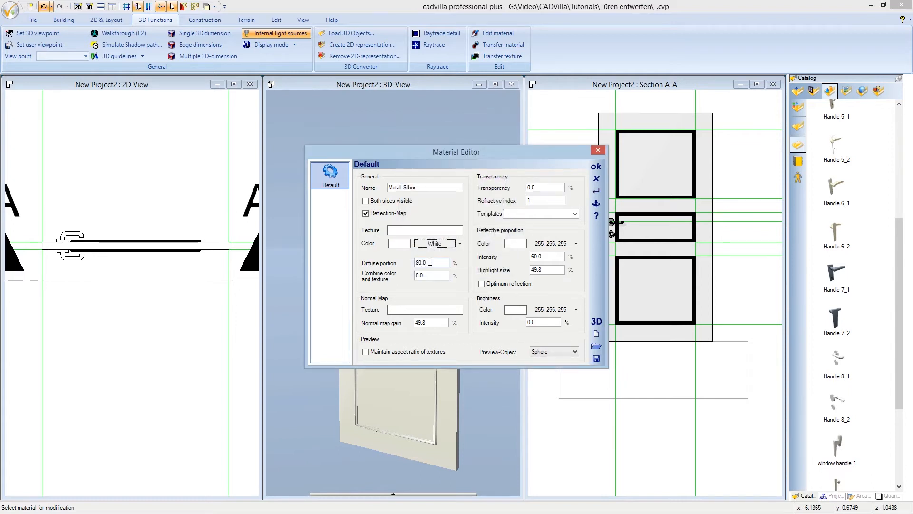
Set the handle material's highlight size to 60 % and apply the material
drag(545, 270, 523, 273)
text(60)
click(594, 169)
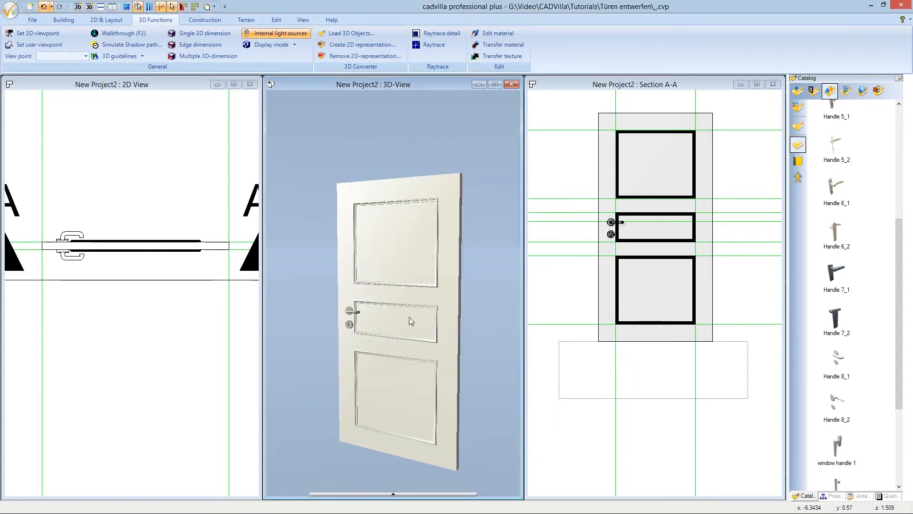
Transfer the white metal material from the front door handle to the rear handle and its mounting plate
drag(330, 301, 392, 323)
scroll(398, 324, up, 3)
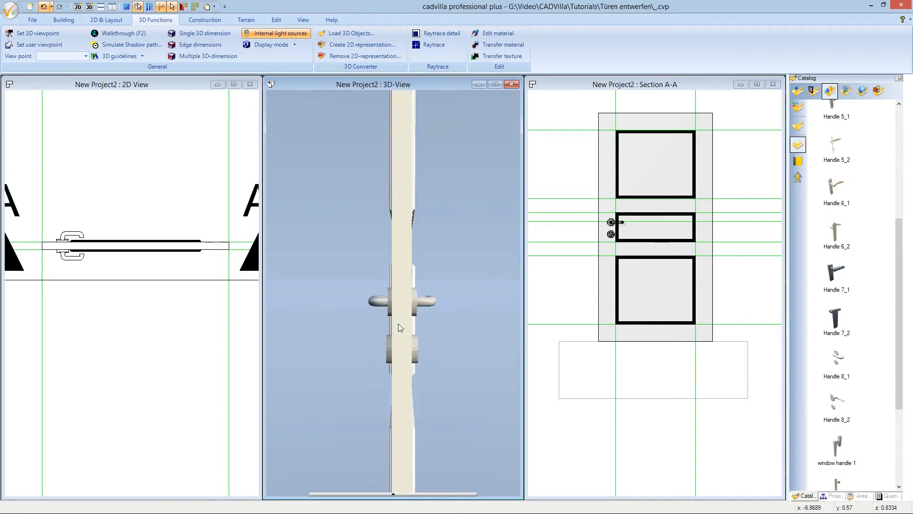
click(495, 44)
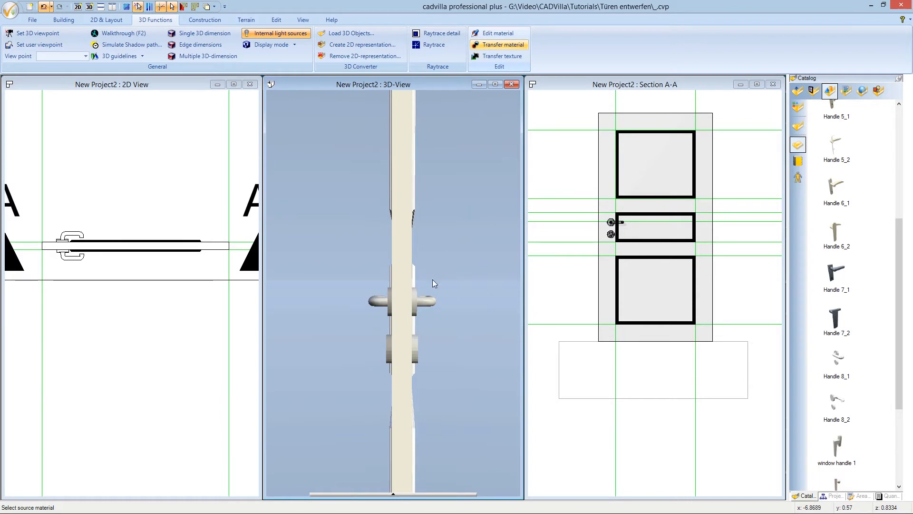
click(428, 302)
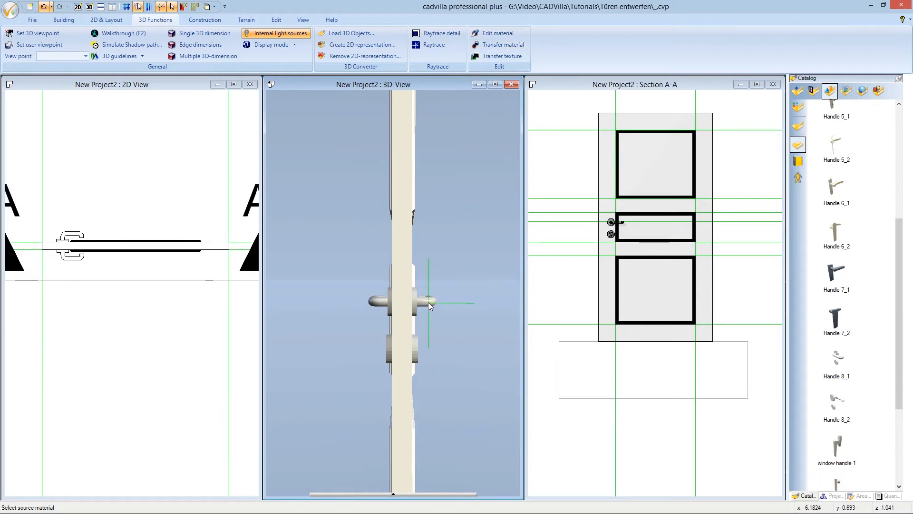
click(378, 303)
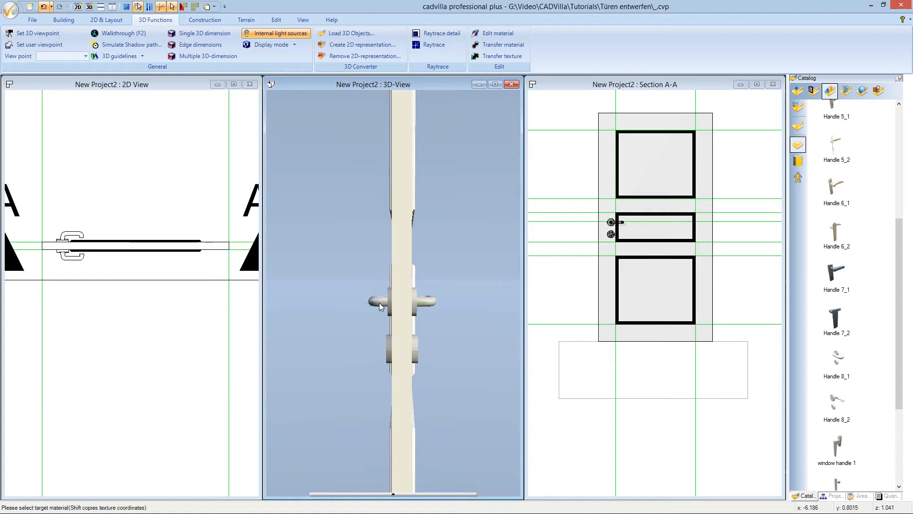
click(392, 307)
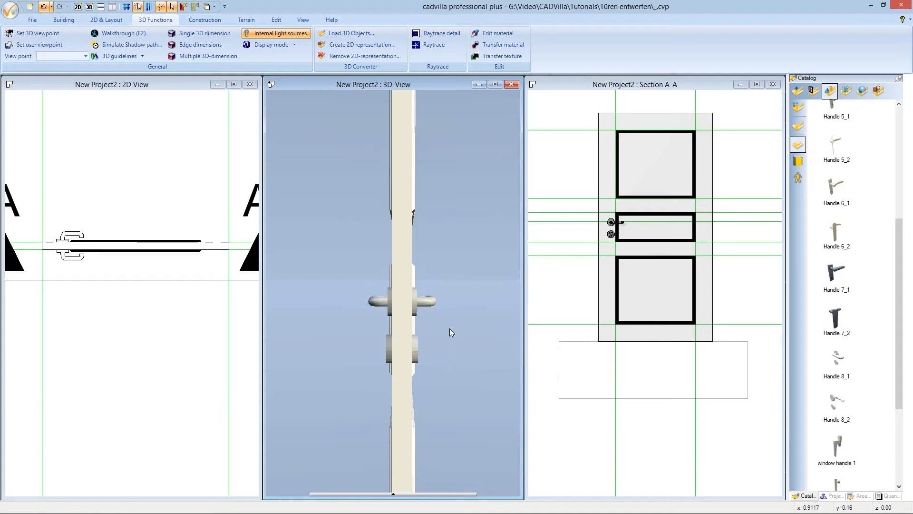
mouse_move(457, 313)
mouse_down()
mouse_move(477, 423)
mouse_move(401, 416)
mouse_move(506, 427)
mouse_move(489, 429)
mouse_move(472, 422)
mouse_move(497, 403)
mouse_up()
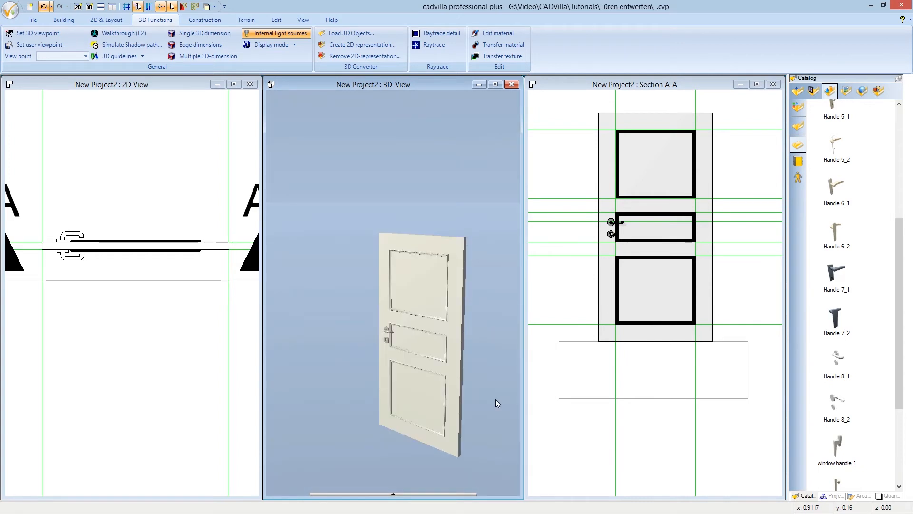
scroll(492, 478, up, 2)
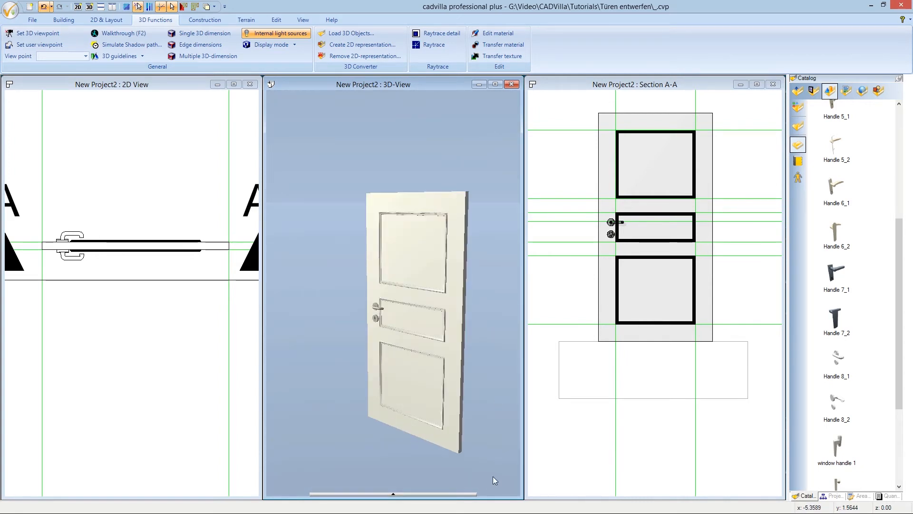
Set the raytracer to strong antialiasing and raytrace the door in the 3D view
scroll(493, 476, up, 1)
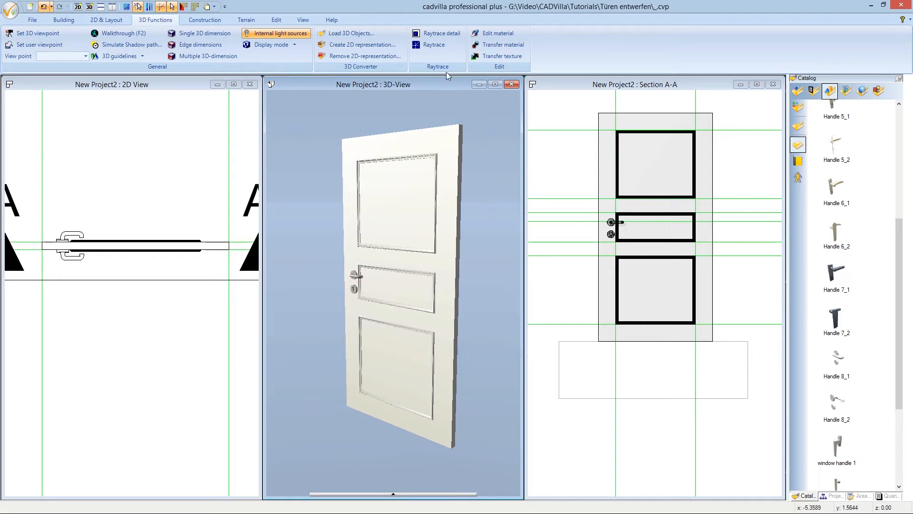
right_click(434, 46)
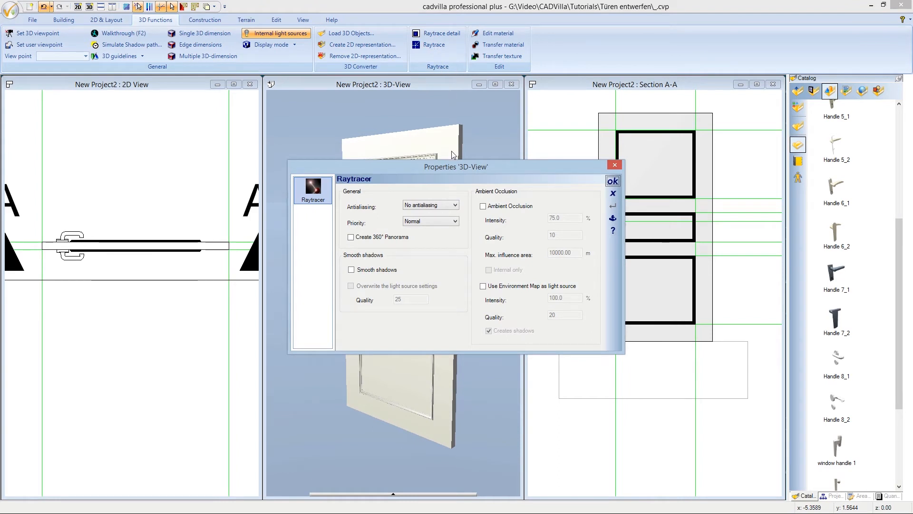
click(451, 206)
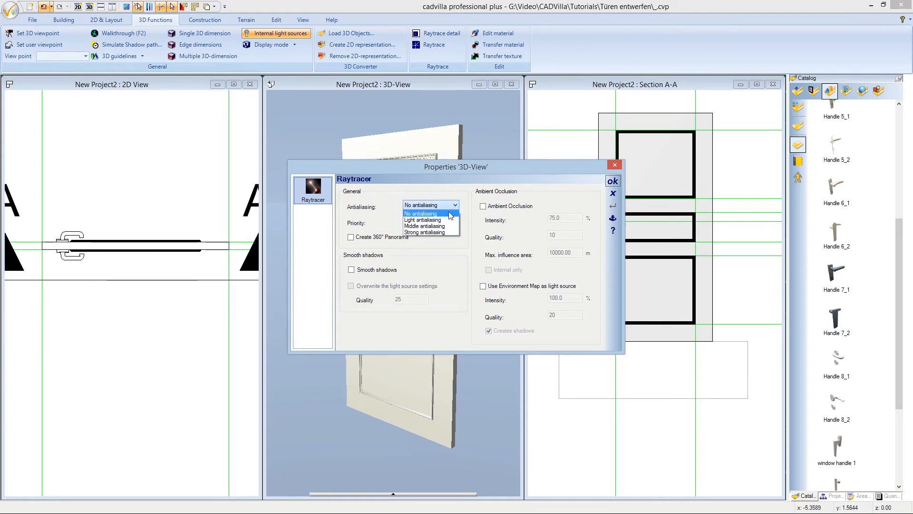
click(446, 232)
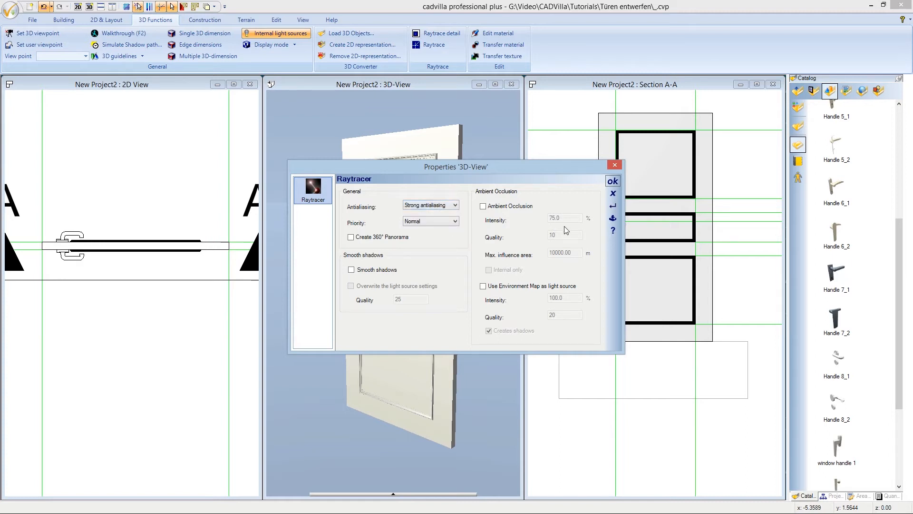
click(613, 182)
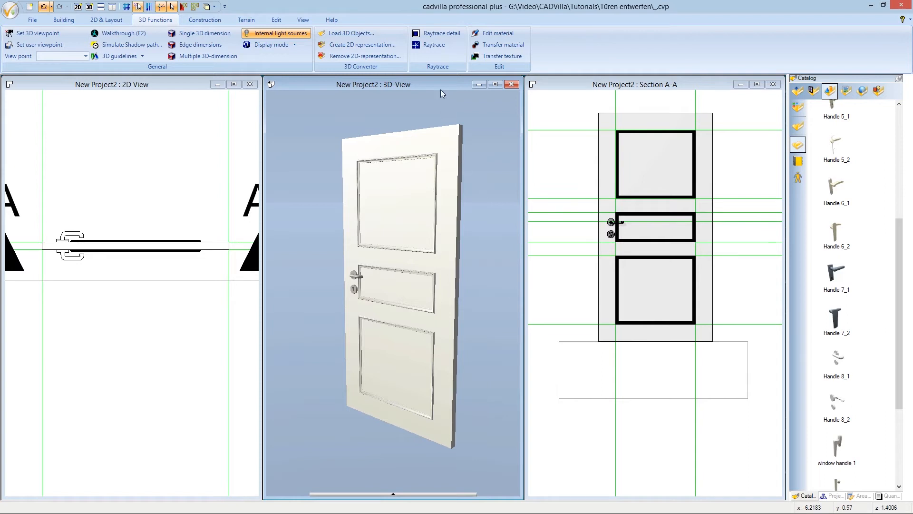
click(436, 46)
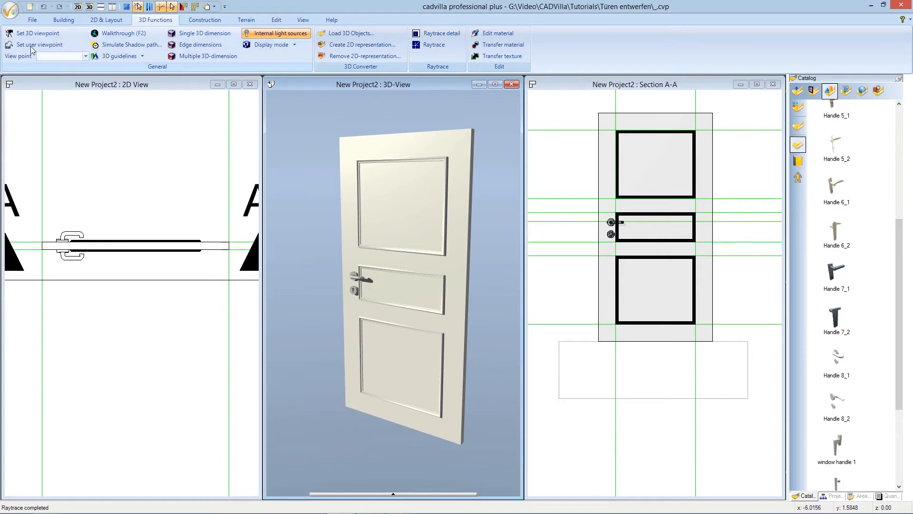
Start exporting the door as a 3D object file and browse to the catalog's Doors folder inside AEC
click(11, 9)
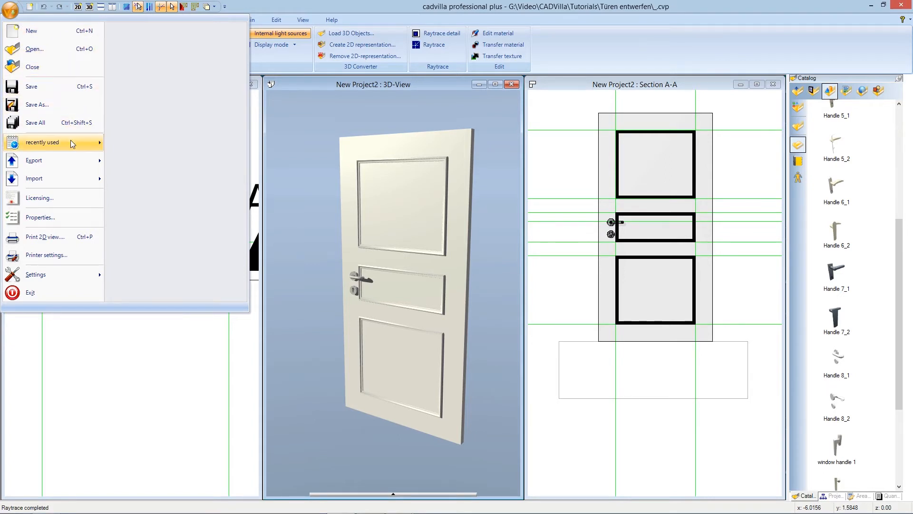
mouse_move(75, 158)
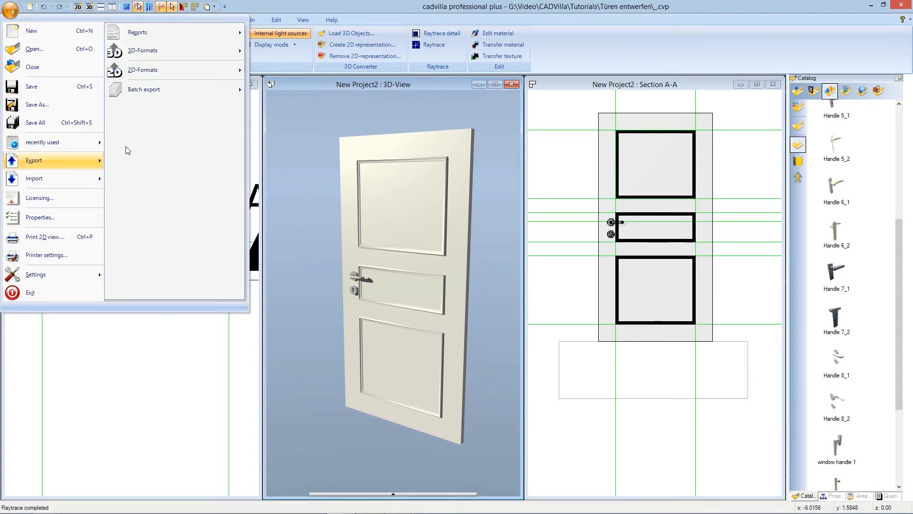
mouse_move(183, 54)
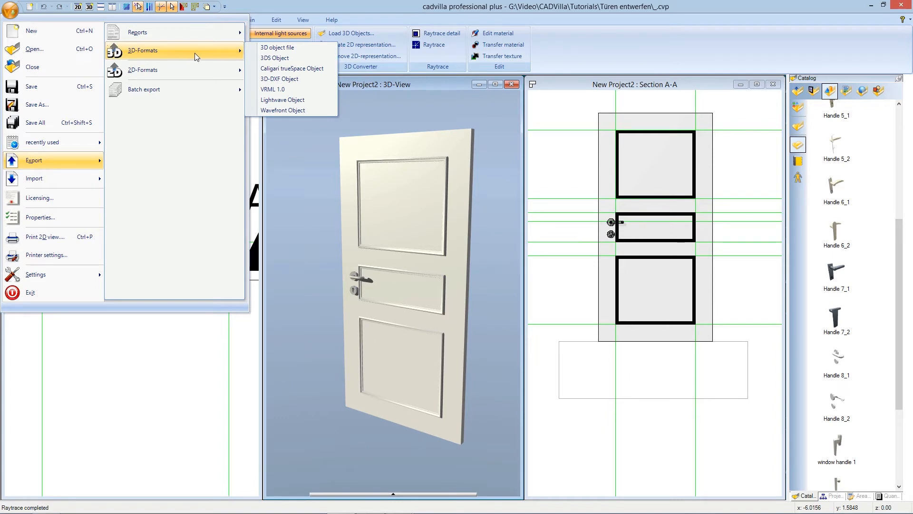
click(316, 48)
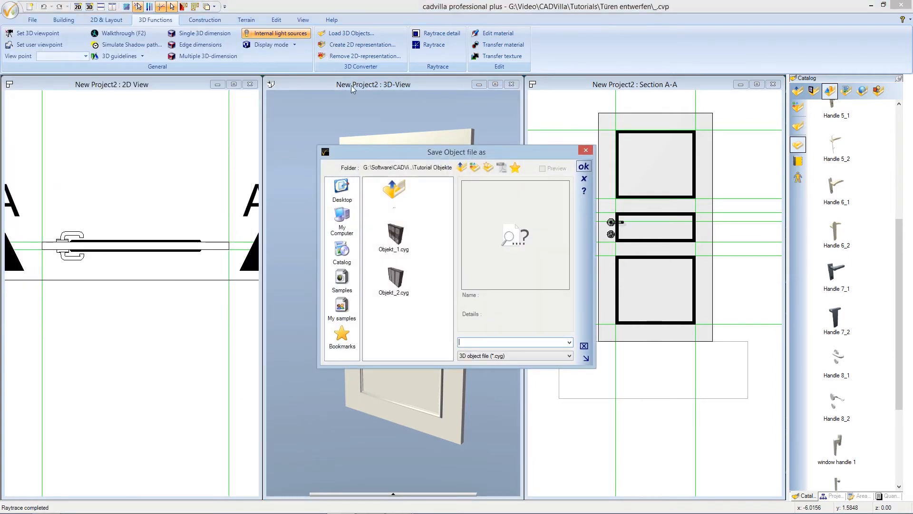
click(343, 252)
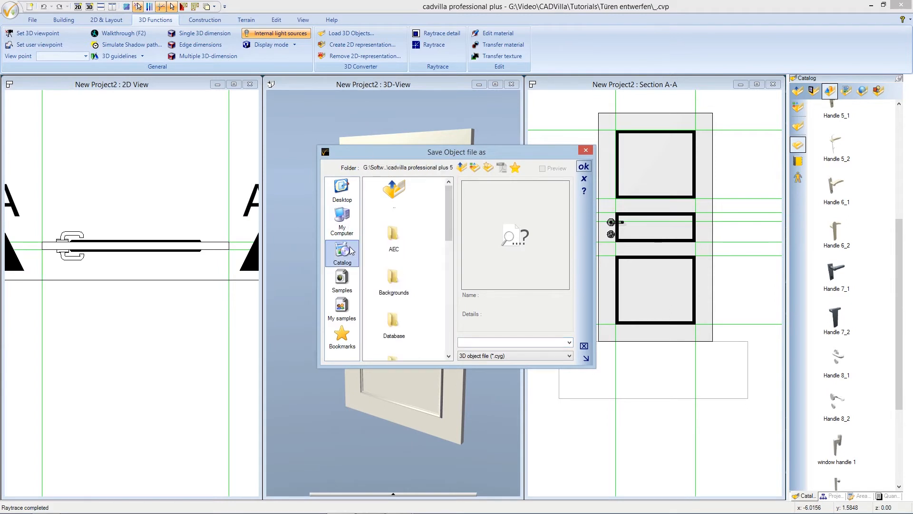
double_click(394, 233)
double_click(393, 234)
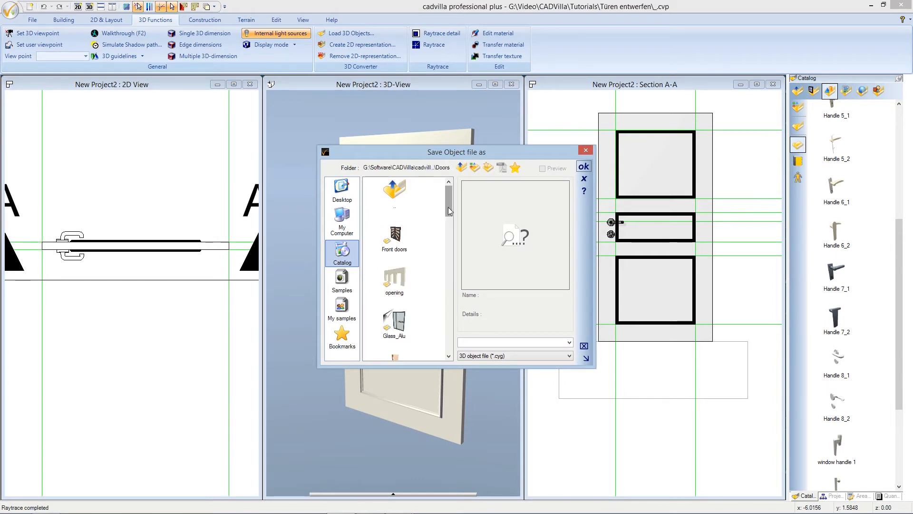
drag(449, 209, 449, 237)
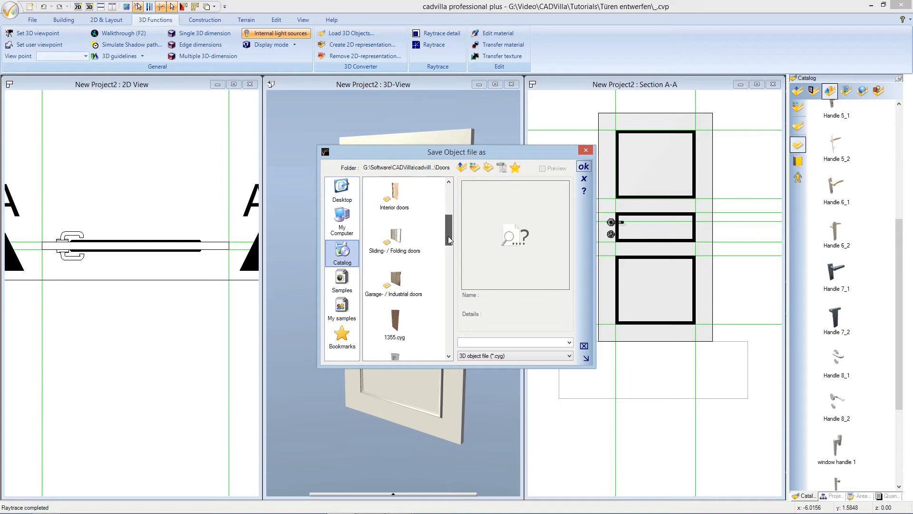
Create a new folder called Tutorial inside the catalog's Doors folder
click(489, 167)
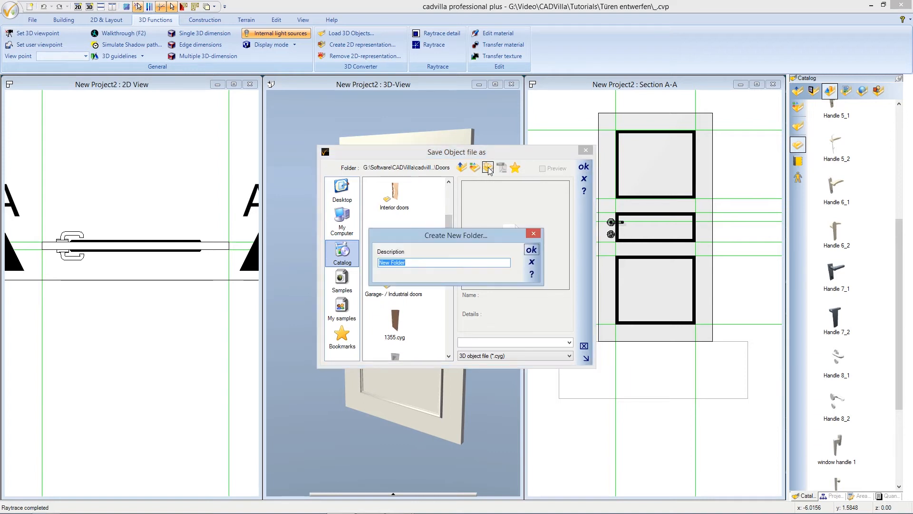
text(Tu)
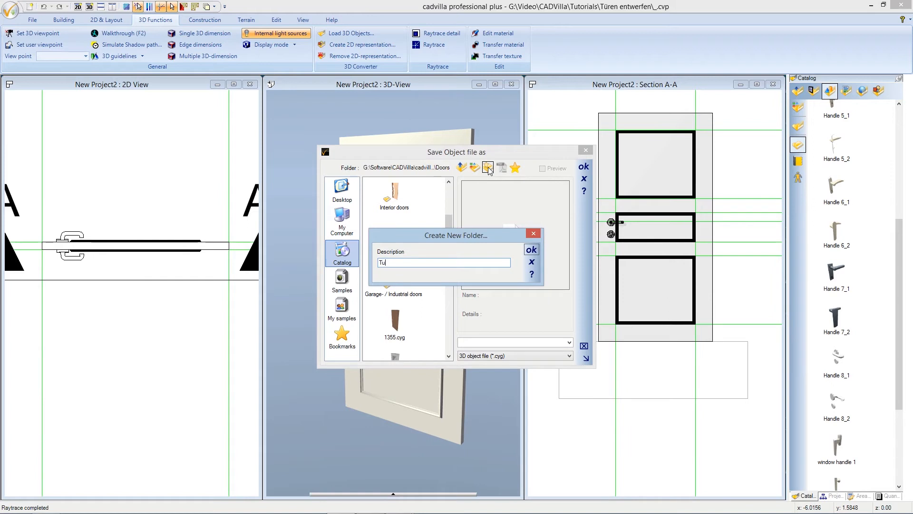
text(torial)
click(532, 250)
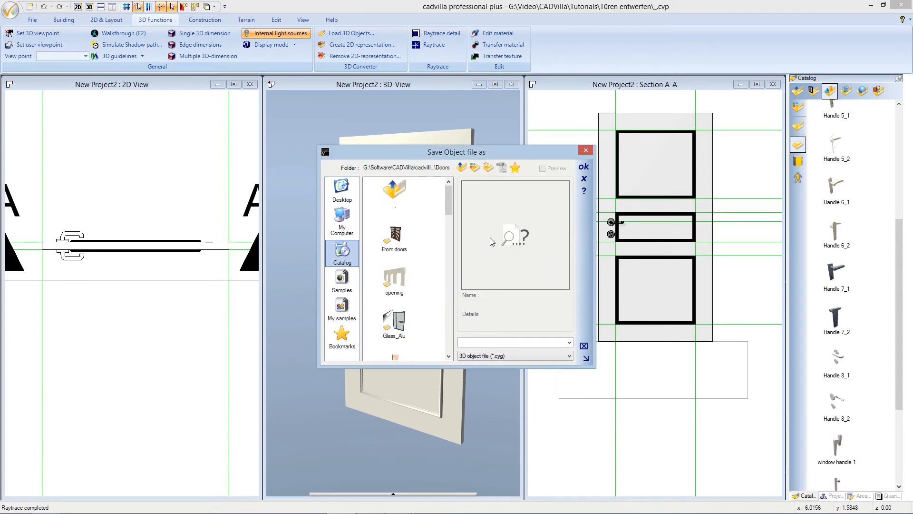
Save the exported object as Door_1 in the Tutorial folder, leaving all export options off
drag(450, 201, 450, 236)
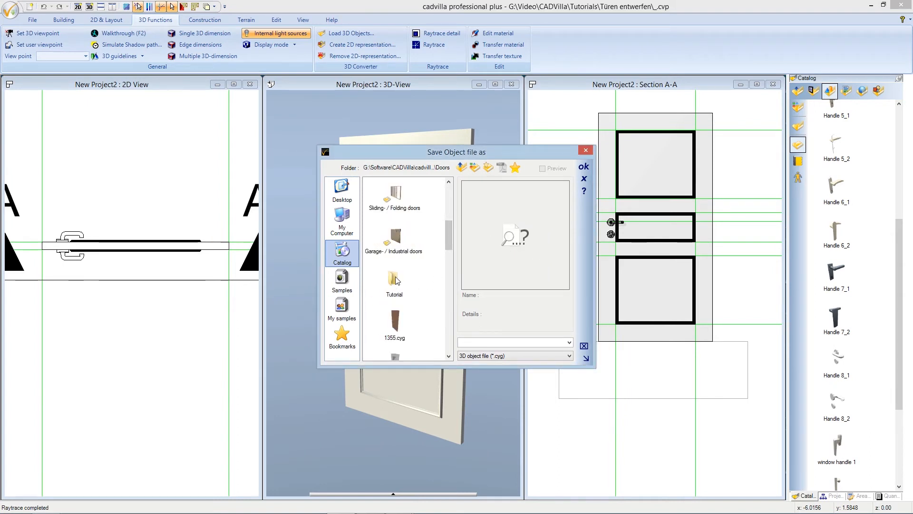
double_click(394, 280)
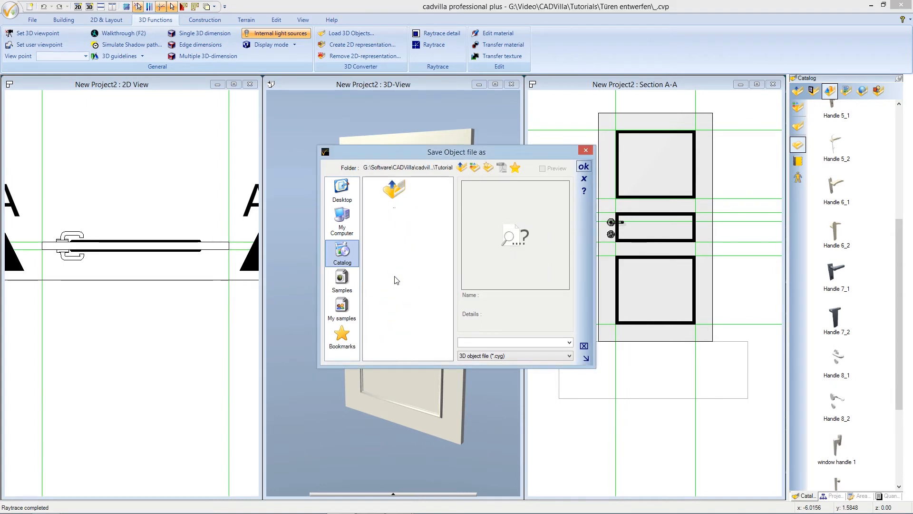
click(482, 341)
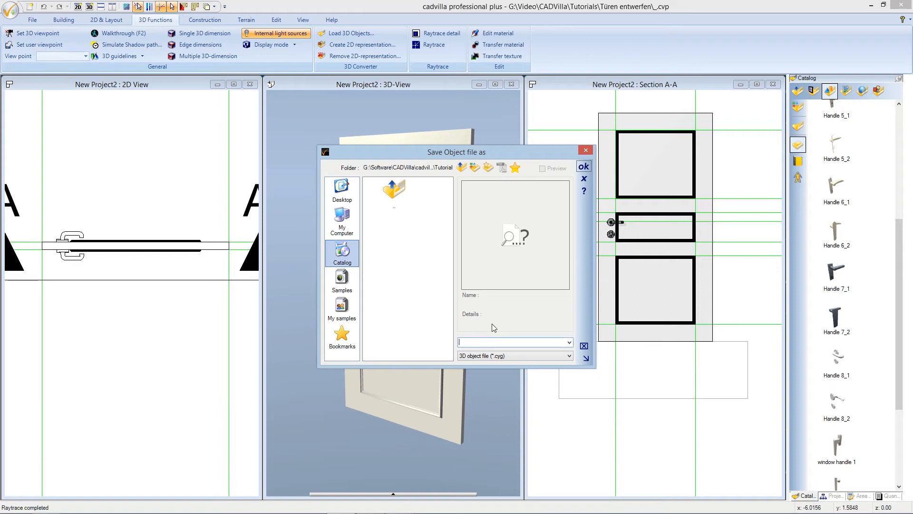
text(Door_1)
click(584, 168)
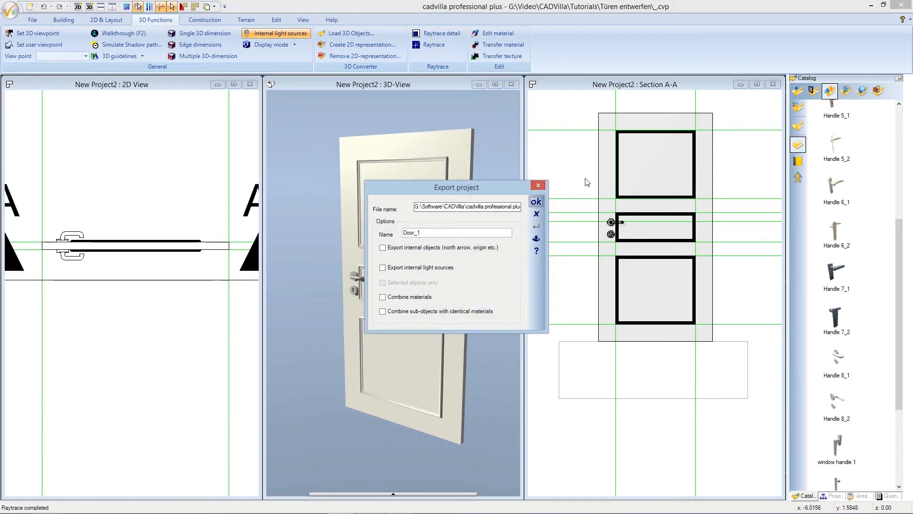
click(536, 201)
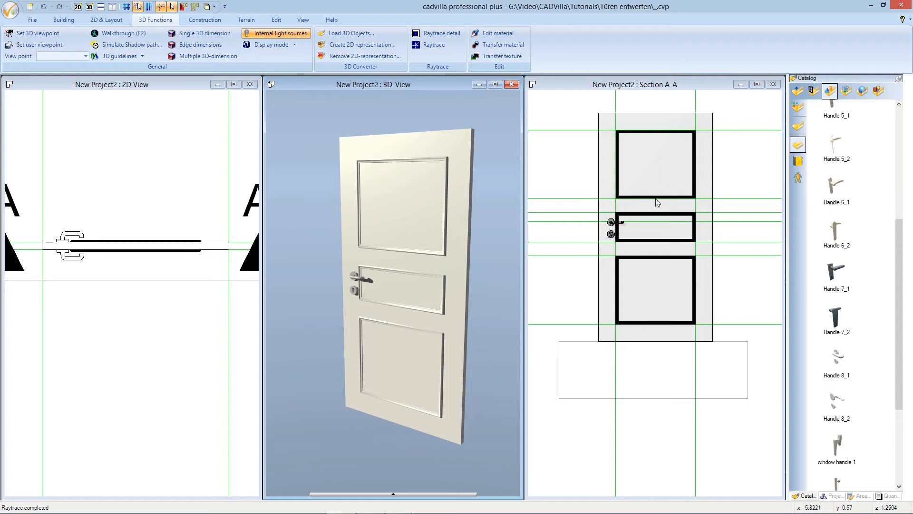
Find Door_1 in the Tutorial folder of the catalog's doors and open its chunks for editing
drag(899, 248, 900, 133)
click(816, 92)
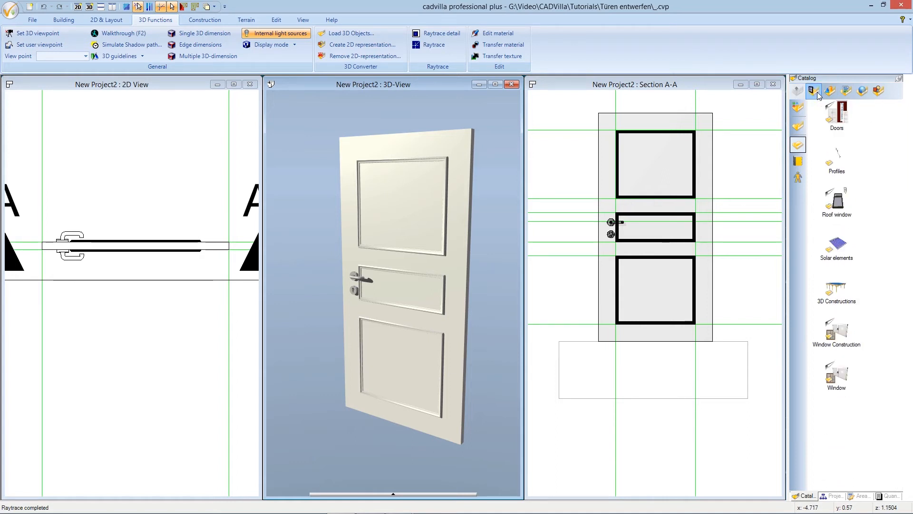
double_click(845, 123)
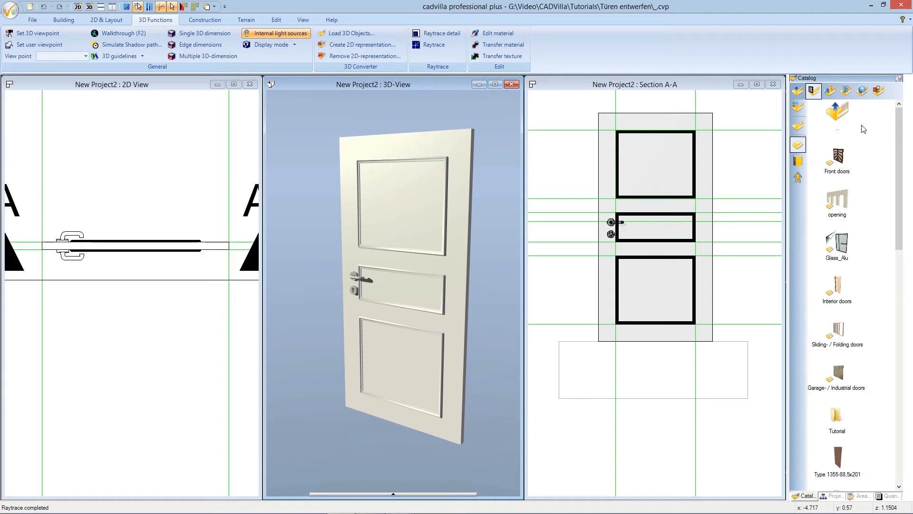
scroll(885, 141, down, 3)
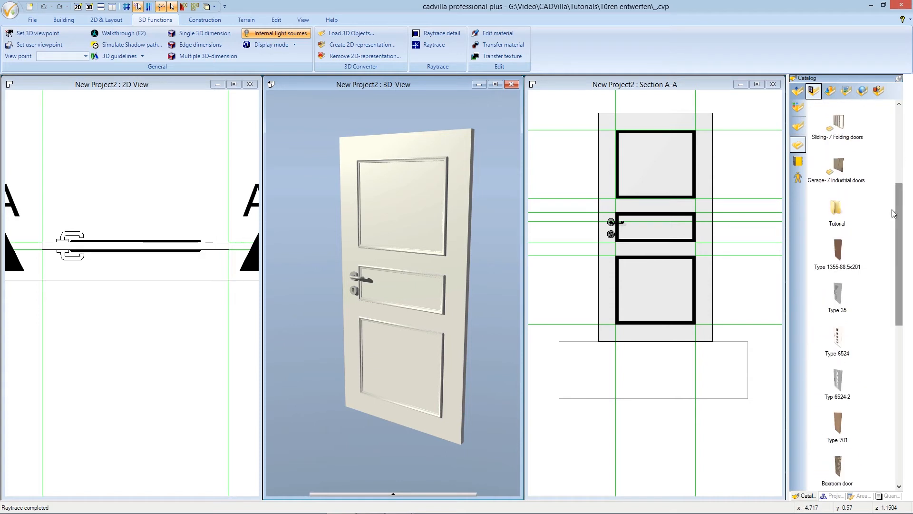
double_click(838, 210)
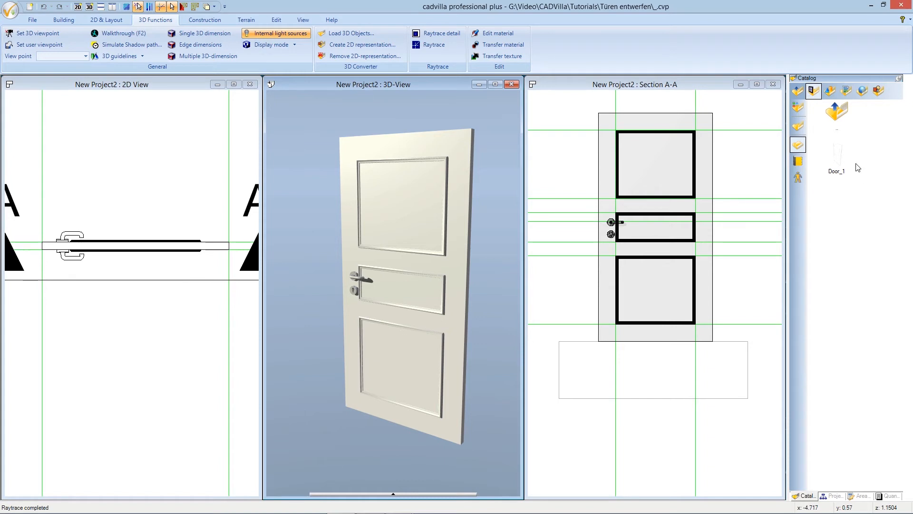
click(838, 156)
right_click(839, 157)
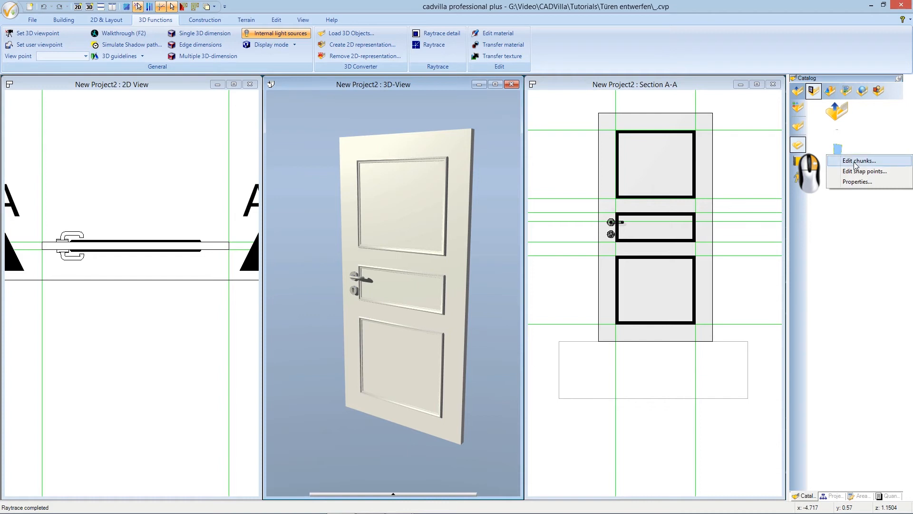
click(855, 162)
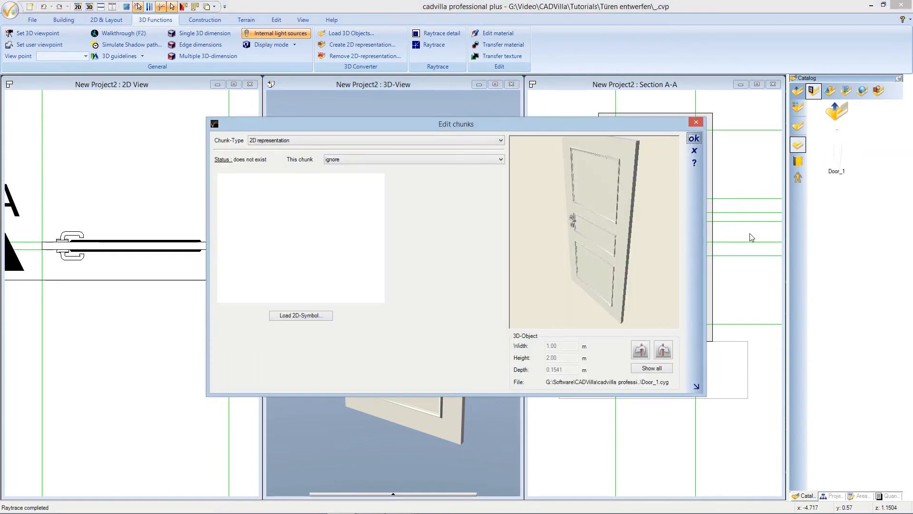
Set Door_1's Common information chunk to Add or replace, with Door 3D-Object as the object type
mouse_move(598, 255)
mouse_down()
mouse_move(627, 253)
mouse_move(601, 257)
mouse_up()
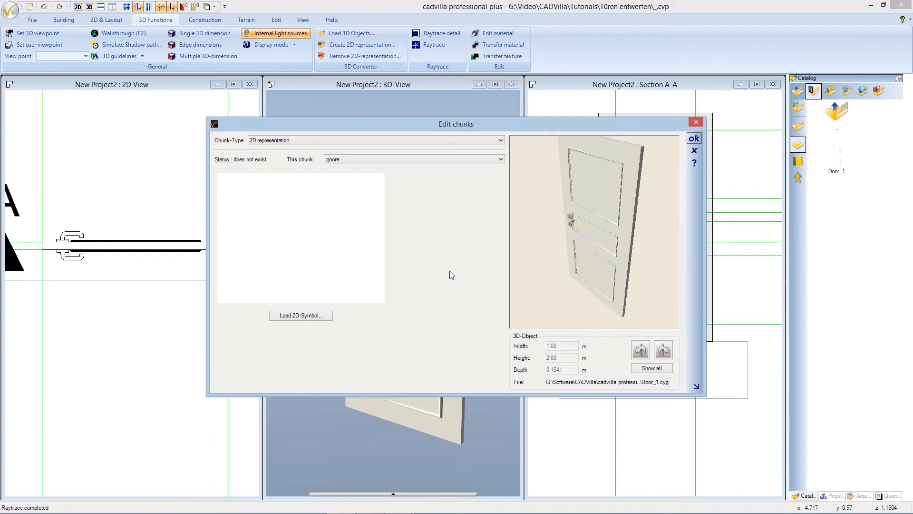
click(402, 141)
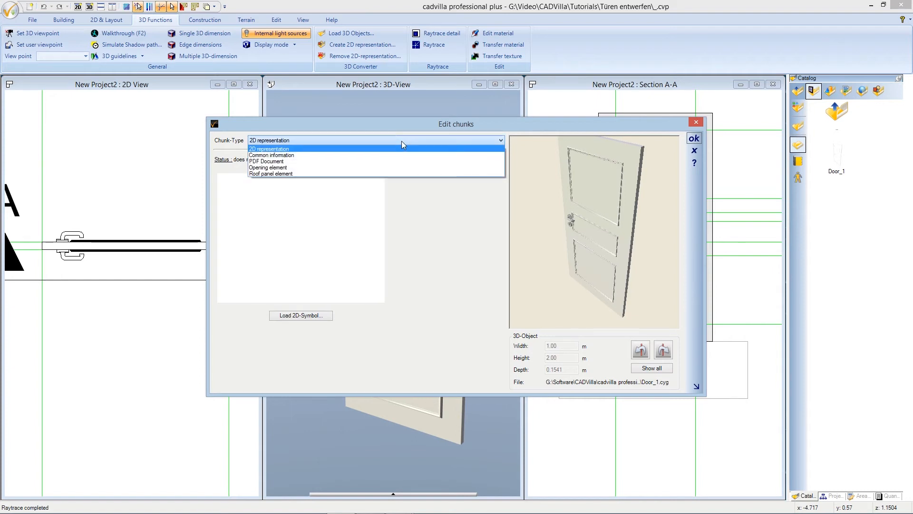
click(396, 155)
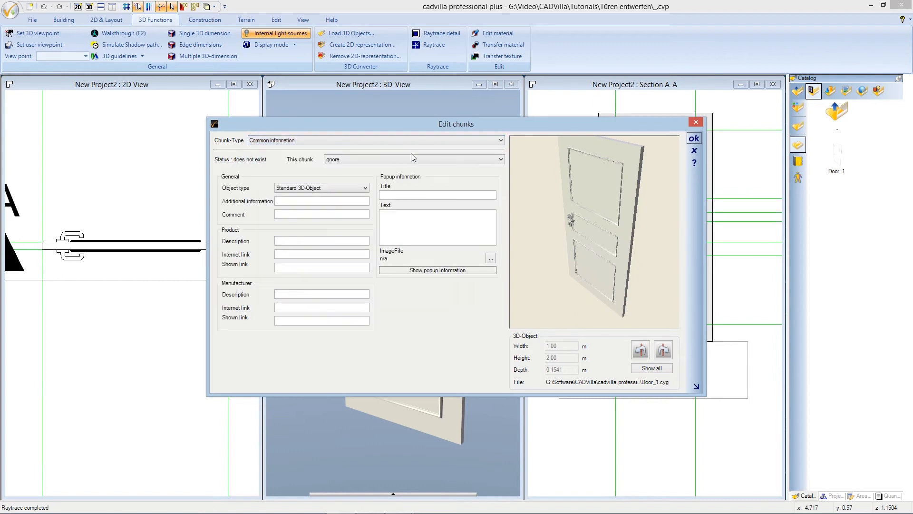
click(426, 159)
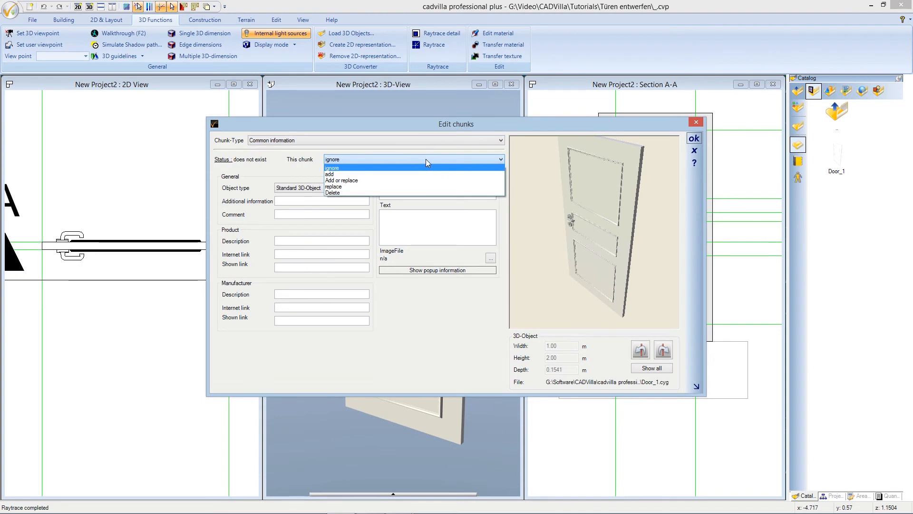
click(411, 180)
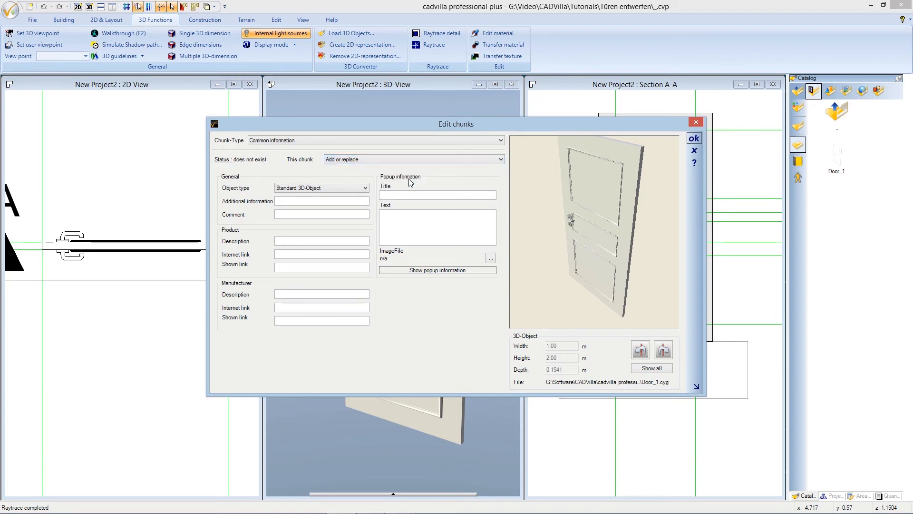
click(360, 188)
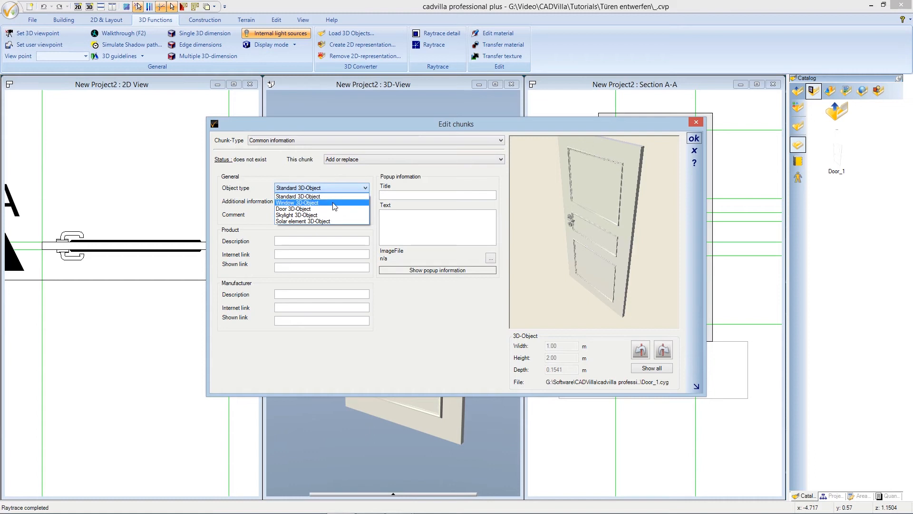
click(332, 209)
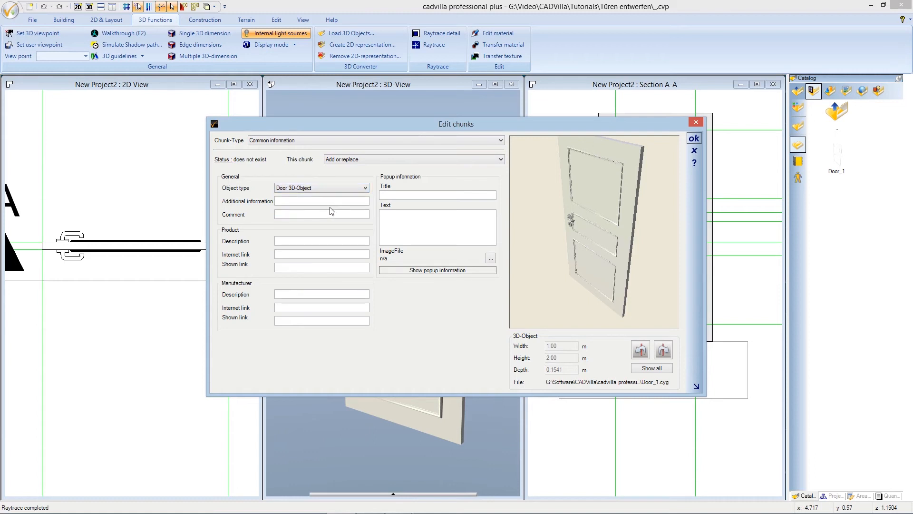
Set Door_1's Opening element chunk to Add or replace and detect its base contour automatically
click(312, 140)
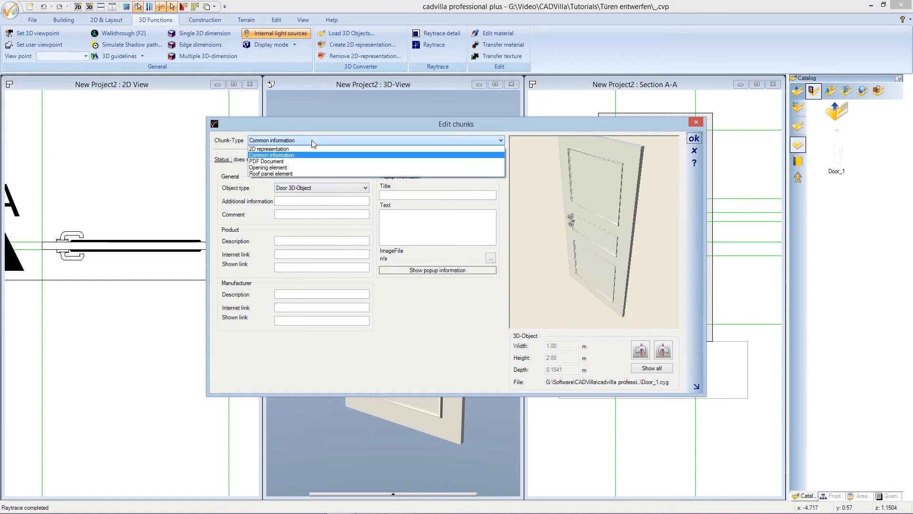
click(299, 167)
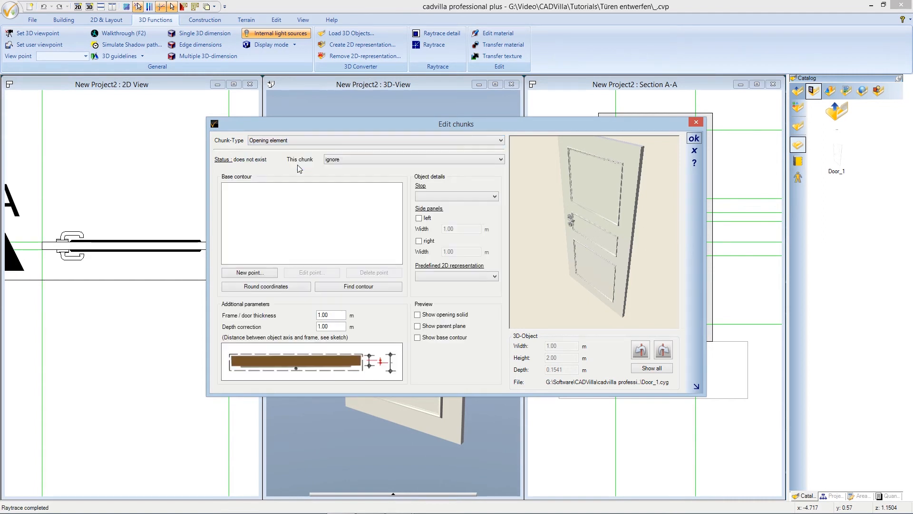
click(354, 160)
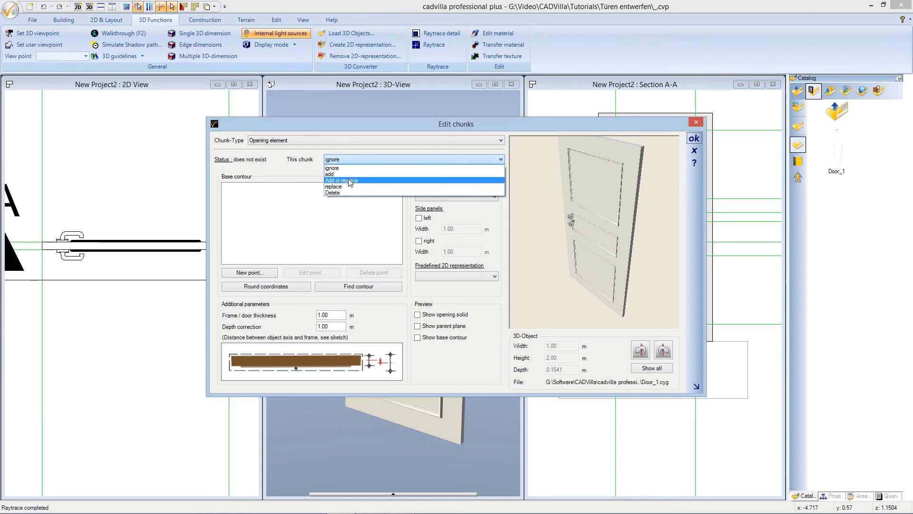
click(350, 180)
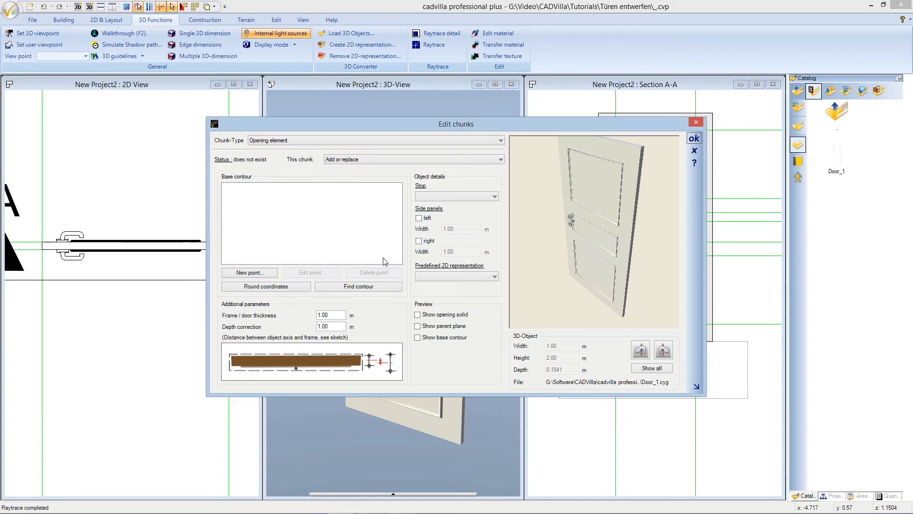
click(372, 288)
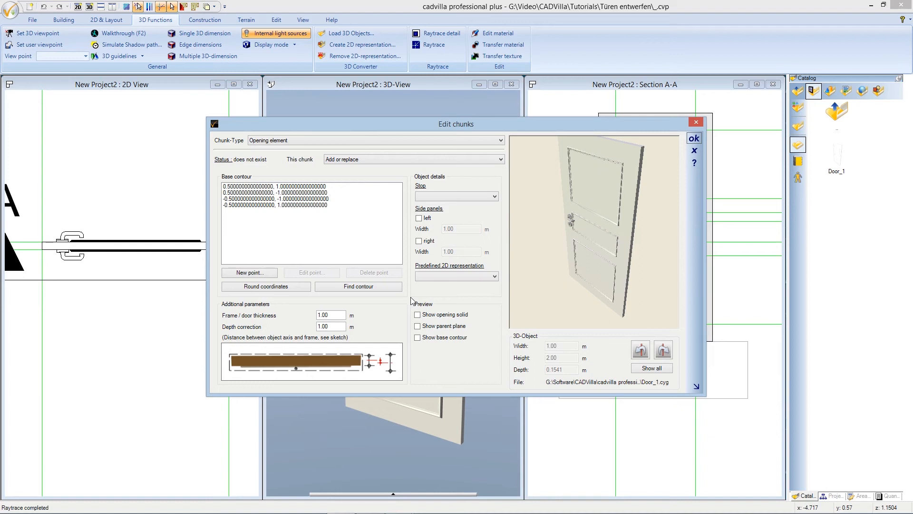
Show the opening solid, parent plane and base contour in the chunk preview and inspect the door against them
click(418, 316)
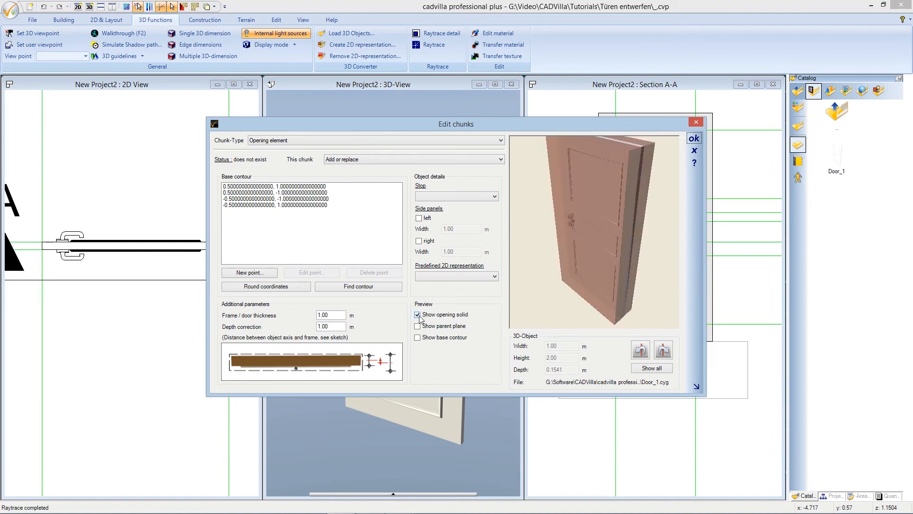
click(418, 327)
click(418, 337)
drag(569, 278, 600, 227)
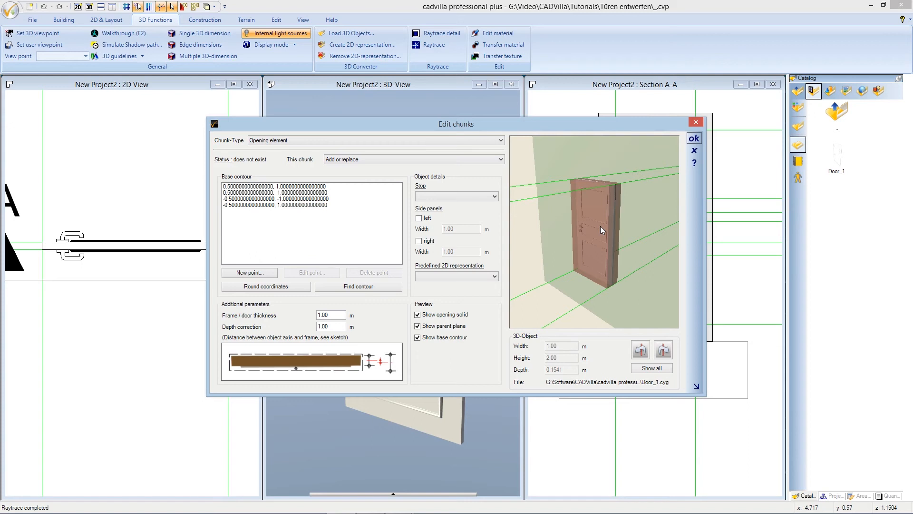
drag(601, 226, 589, 238)
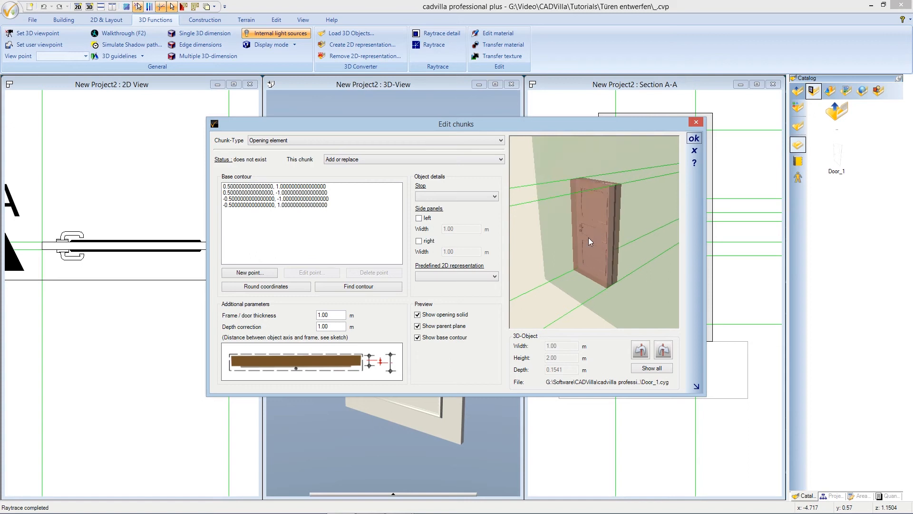
Set the stop to single leaf, right hinge, with 0.04 m door thickness and 0 m depth correction, and accept the chunks
click(494, 197)
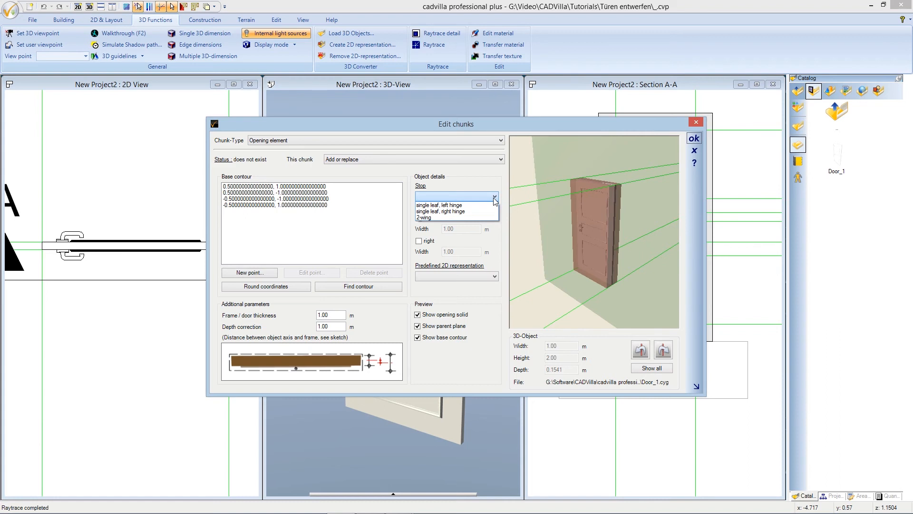
click(473, 212)
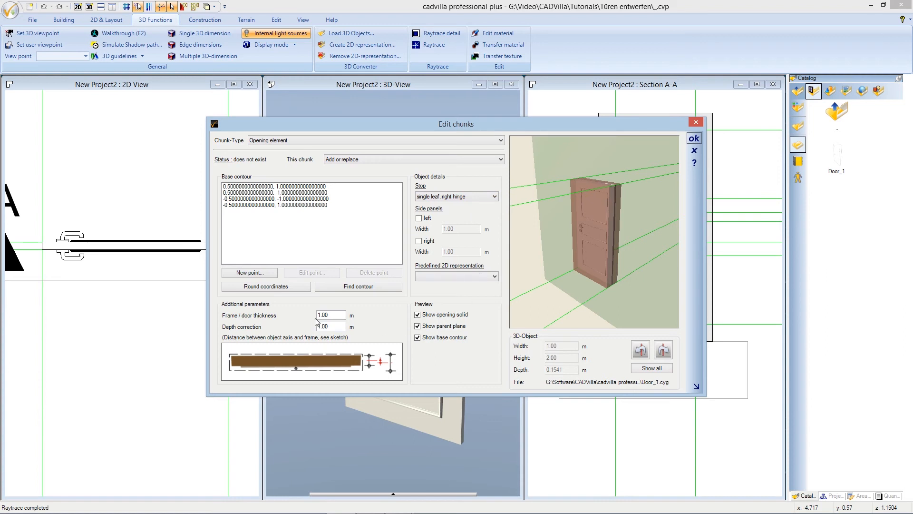
drag(329, 314, 308, 317)
text(0.04)
key(Tab)
text(0)
click(694, 138)
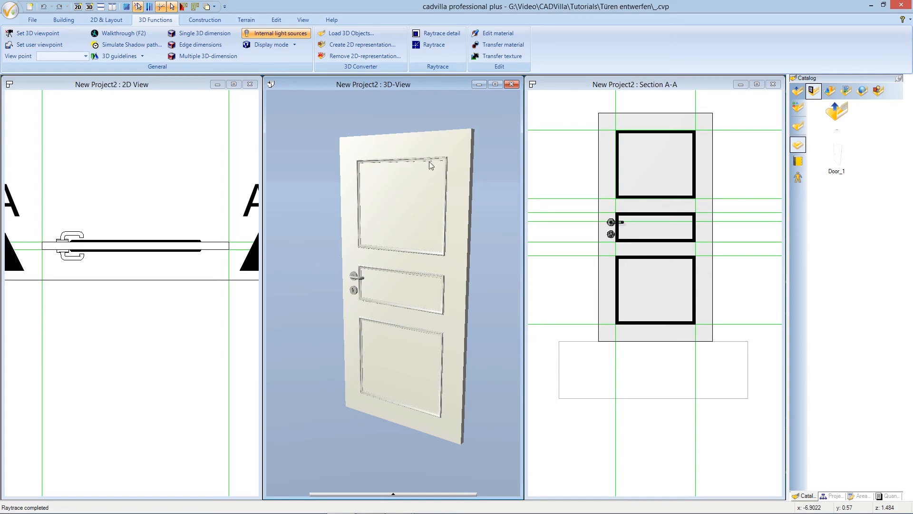
Create a new project and maximize its 2D view
click(30, 8)
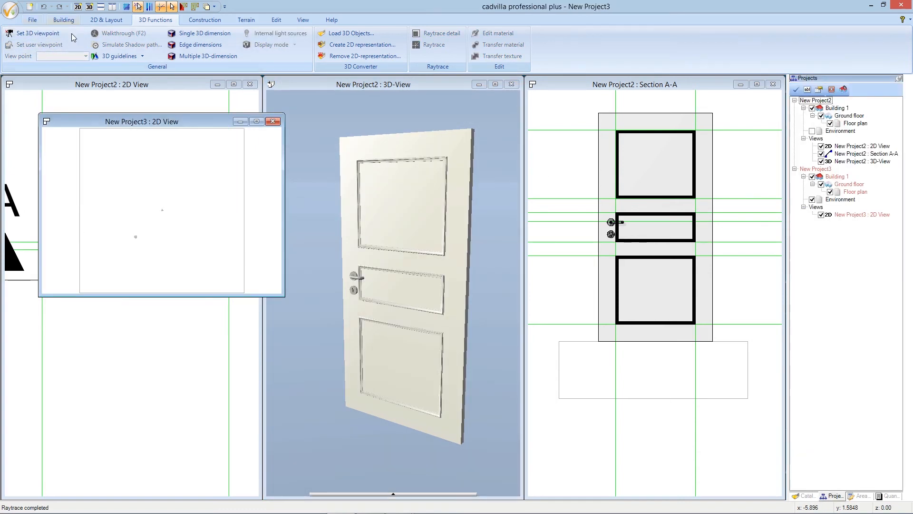
click(256, 122)
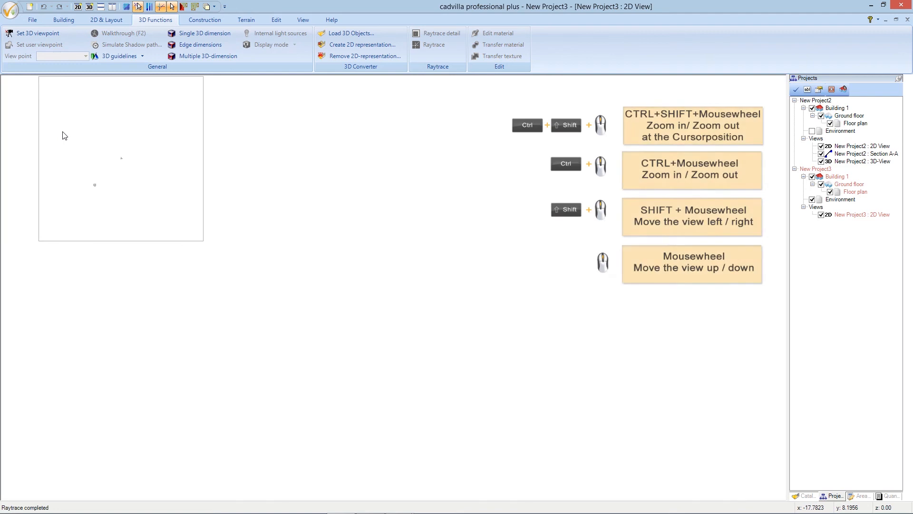
ctrl+shift+scroll(64, 134, up, 5)
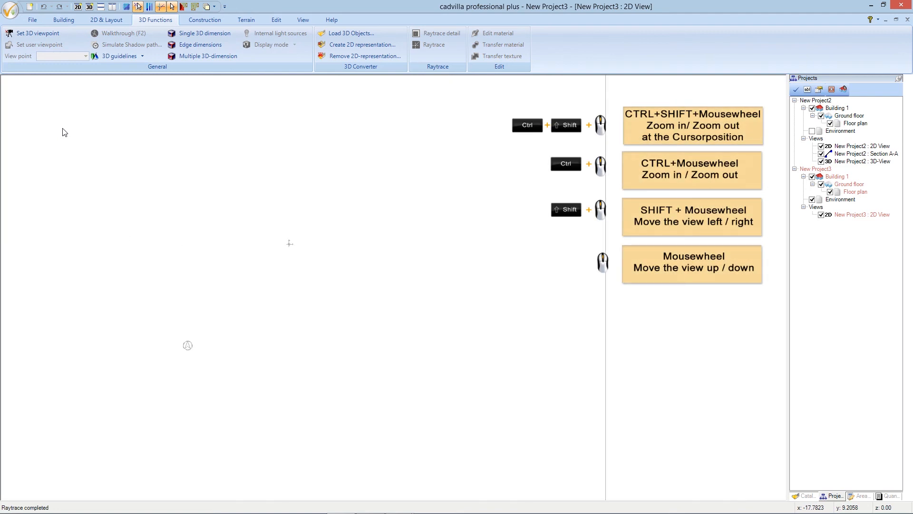
Draw one straight horizontal external wall from about x -10.15 to x 8.30 at y 4.46, using the two points chain method
click(68, 21)
click(93, 34)
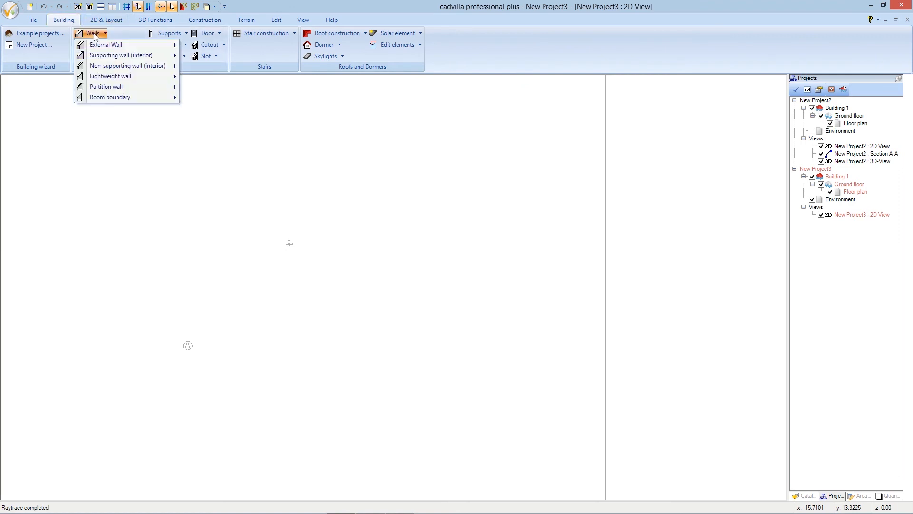
mouse_move(112, 46)
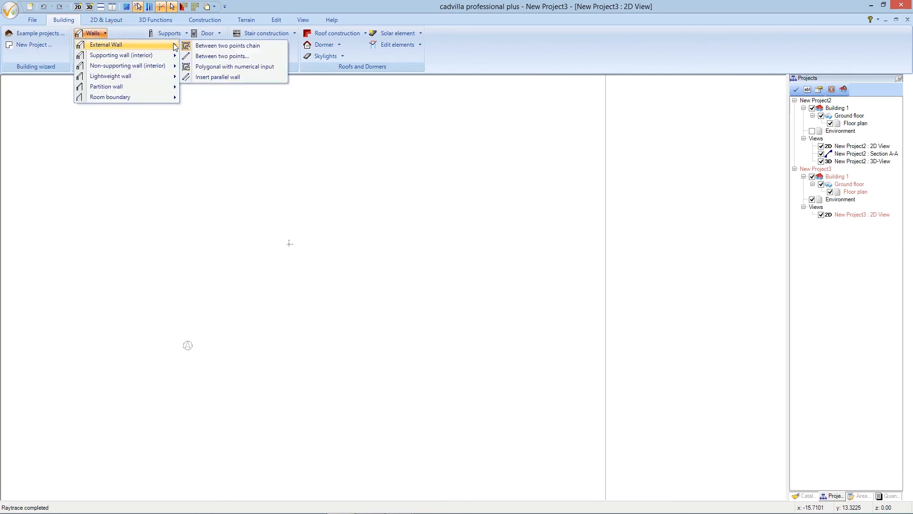
click(215, 47)
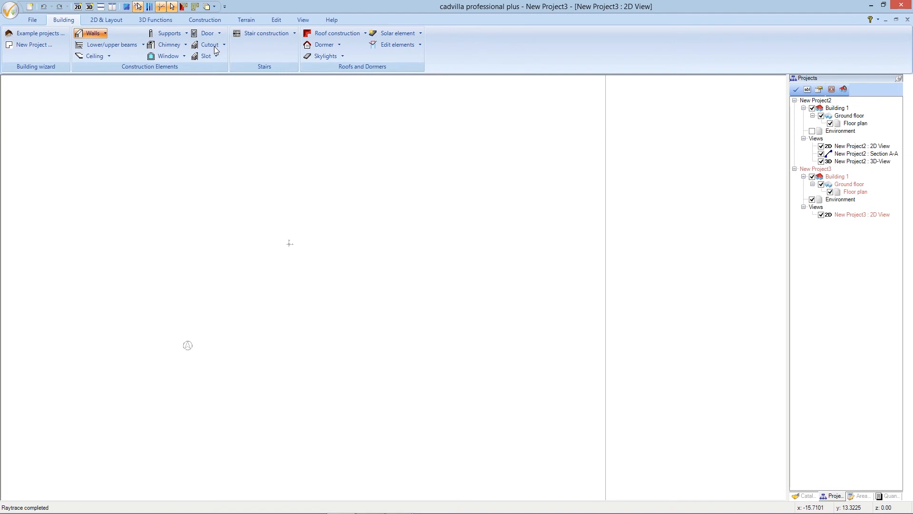
click(162, 192)
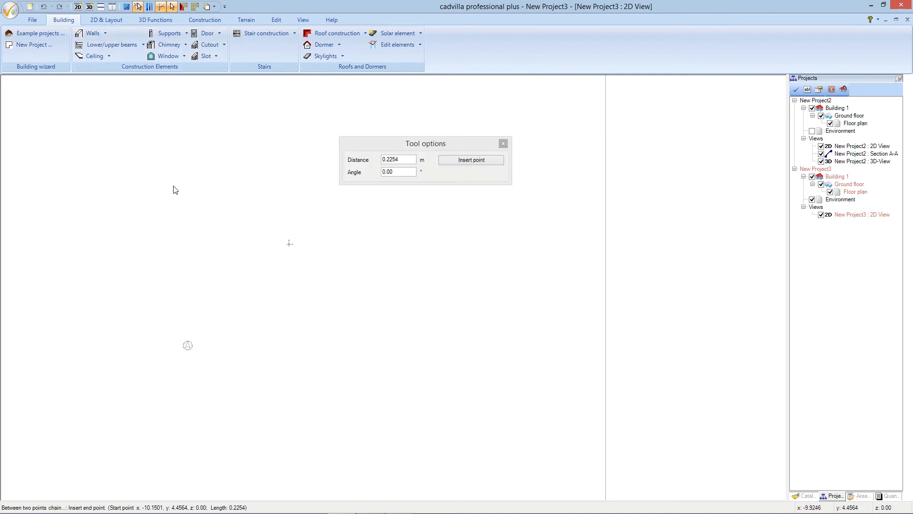
click(395, 193)
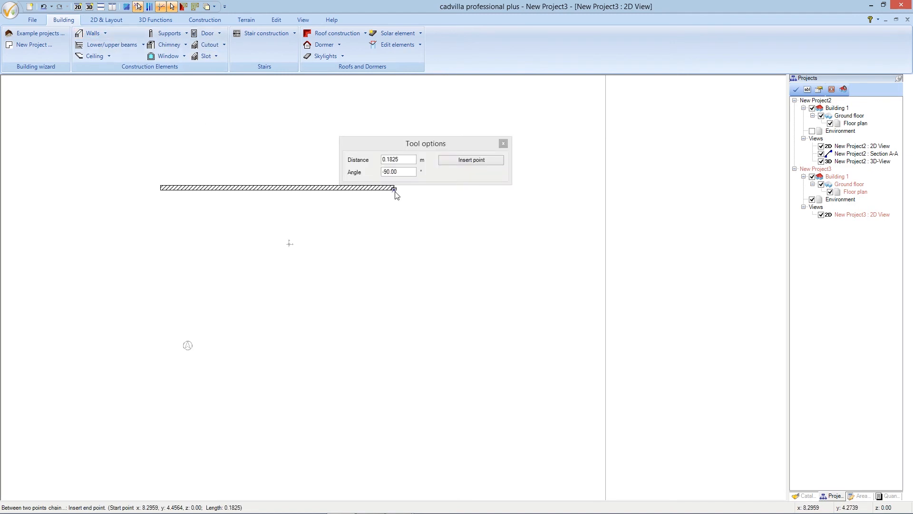
key(Escape)
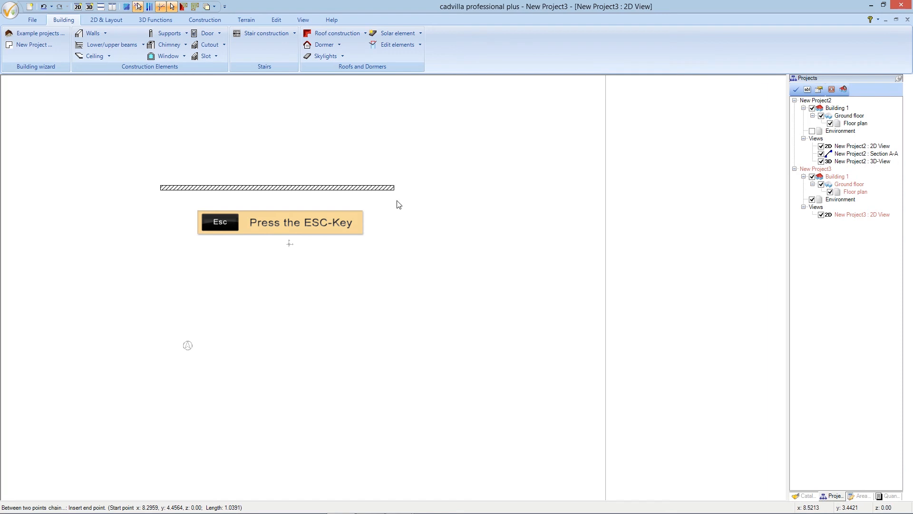
key(Escape)
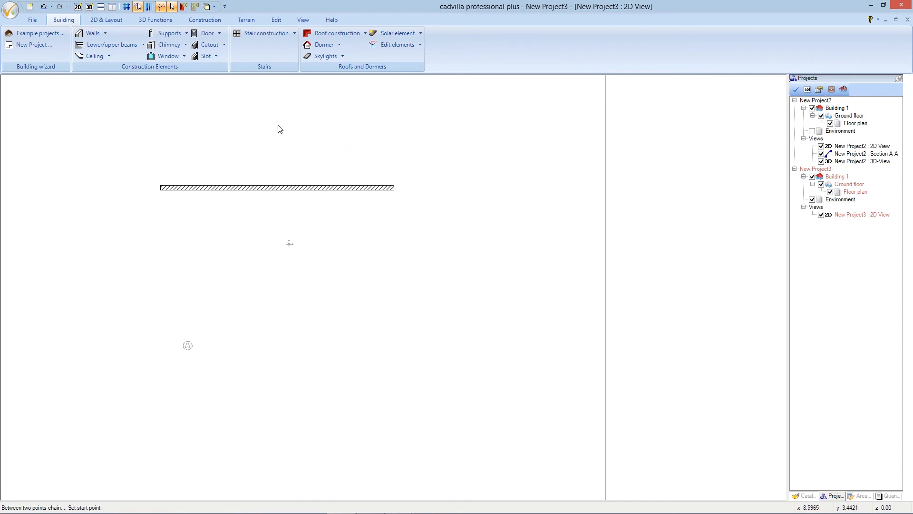
Start a freely positioned door and choose Door_1 from the Tutorial folder in its properties
click(207, 35)
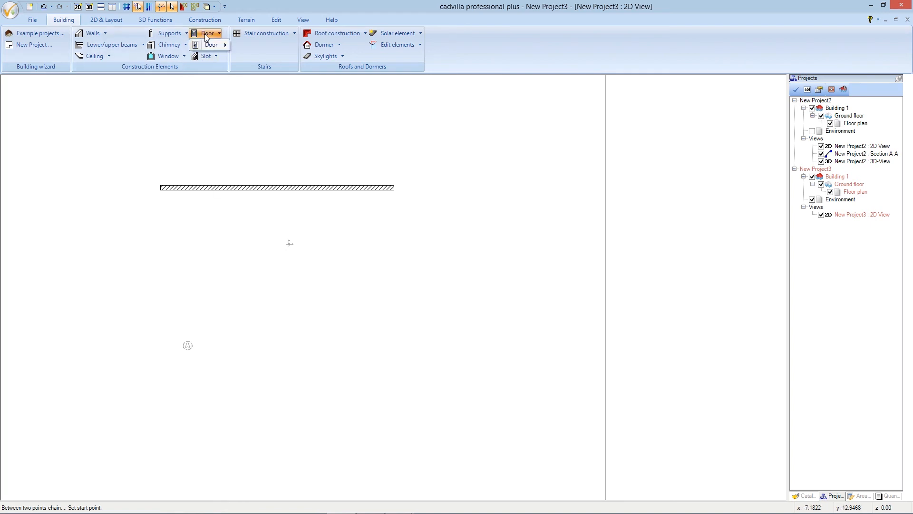
mouse_move(211, 44)
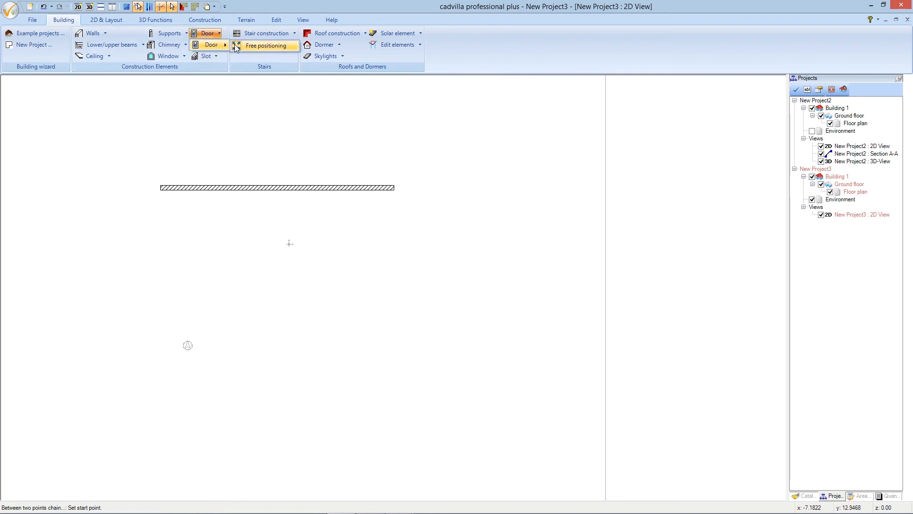
click(260, 45)
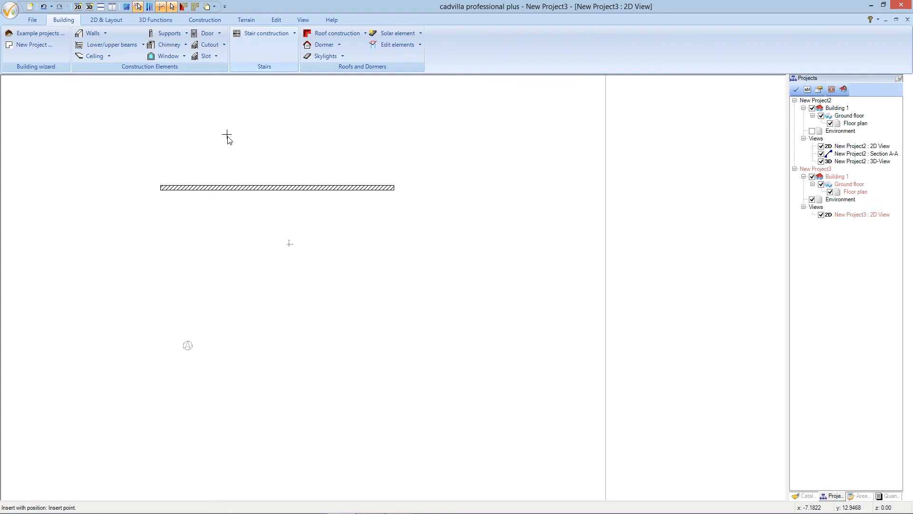
right_click(228, 155)
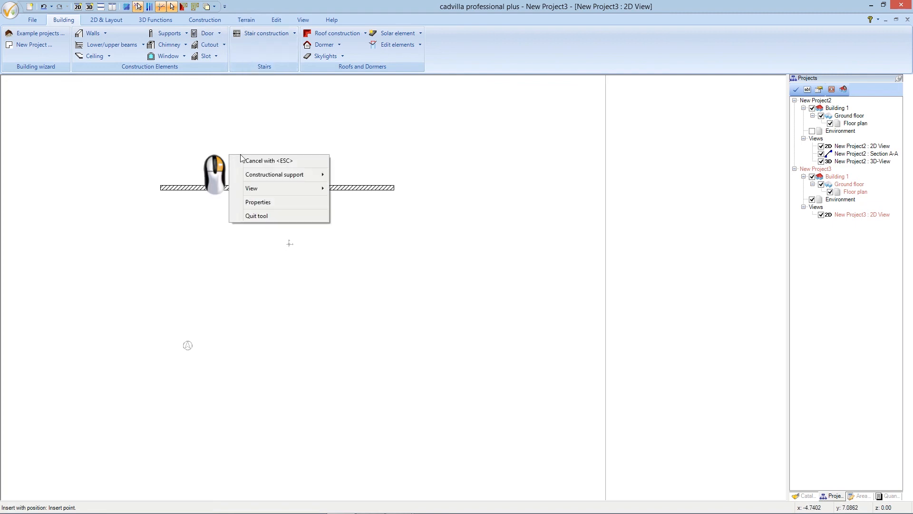
click(290, 201)
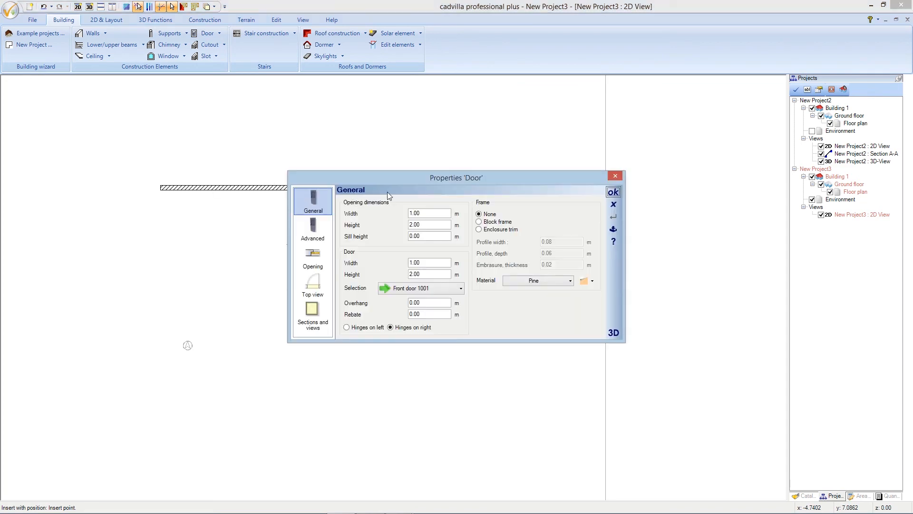
click(461, 288)
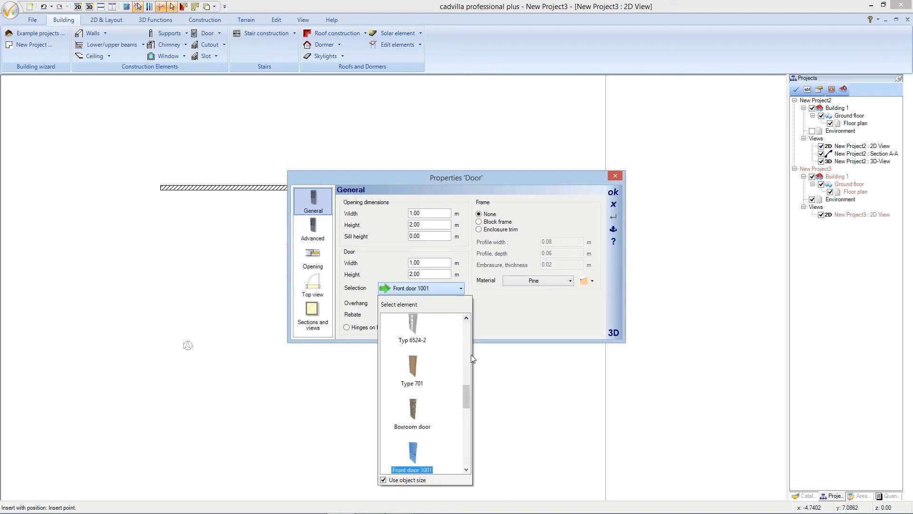
scroll(469, 387, up, 3)
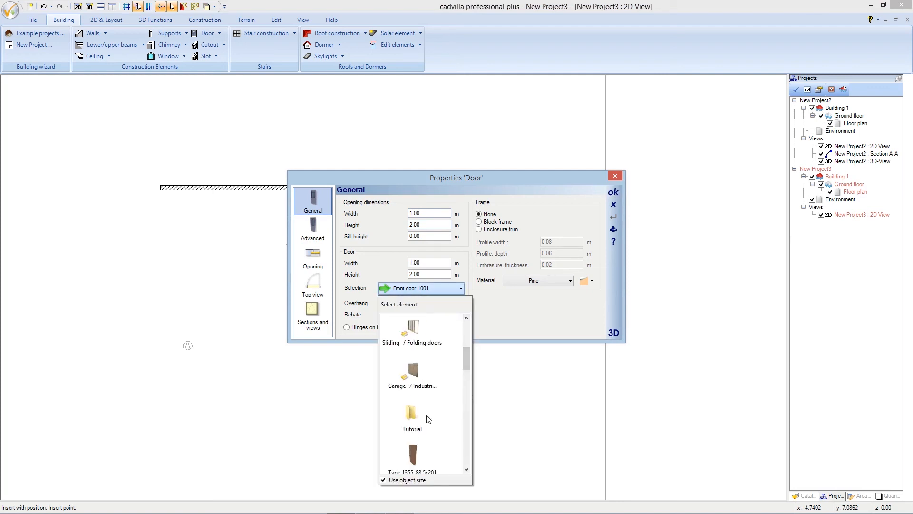
double_click(412, 418)
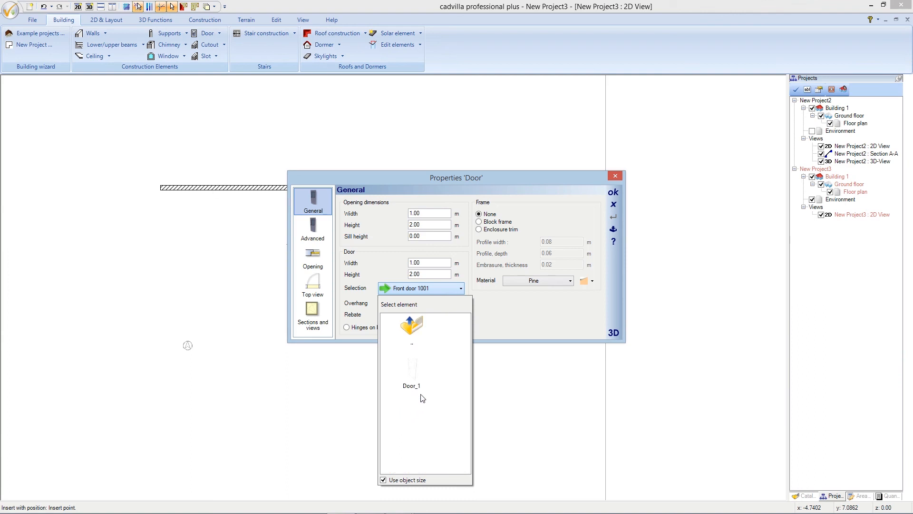
double_click(413, 369)
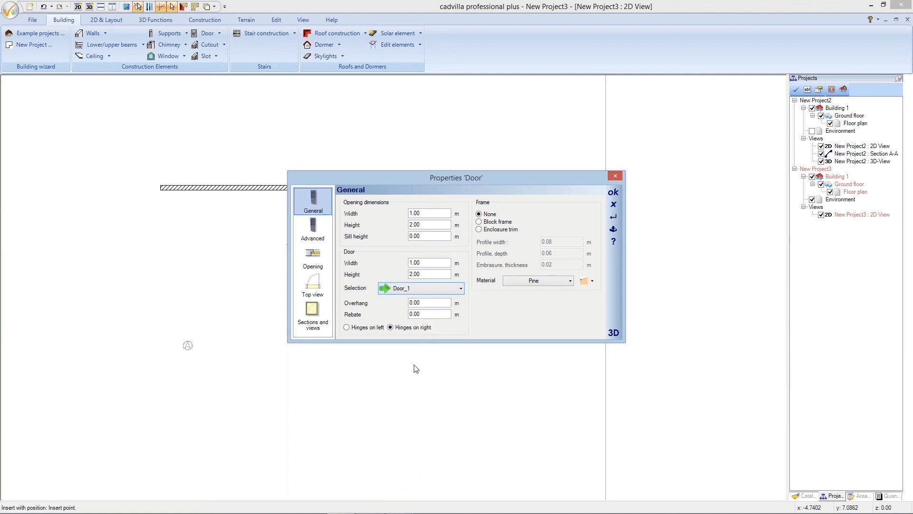
Examine Door_1 in an enlarged 3D preview beside the door properties
click(613, 331)
drag(595, 181, 390, 152)
drag(540, 311, 609, 391)
mouse_move(561, 301)
mouse_down()
mouse_move(488, 296)
mouse_move(481, 282)
mouse_move(533, 307)
mouse_move(571, 287)
mouse_up()
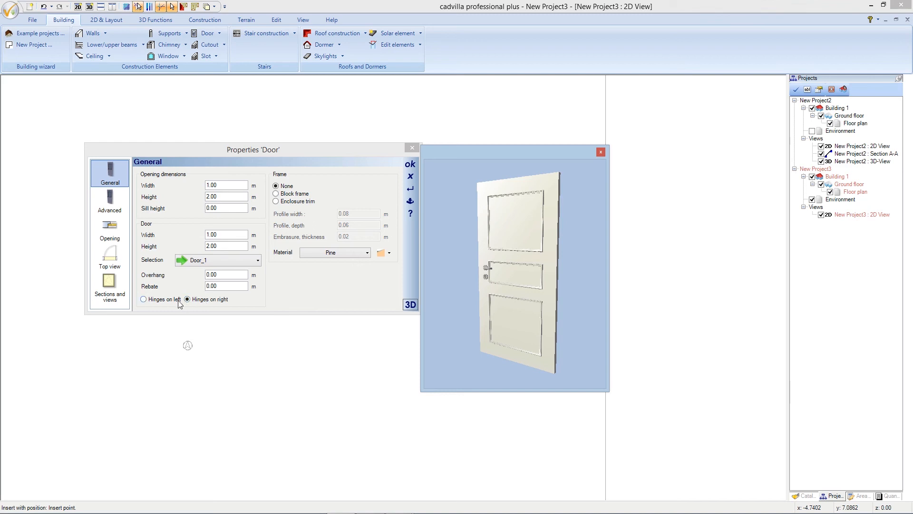
Try the hinges on the left, return them to the right and accept the door properties
click(144, 300)
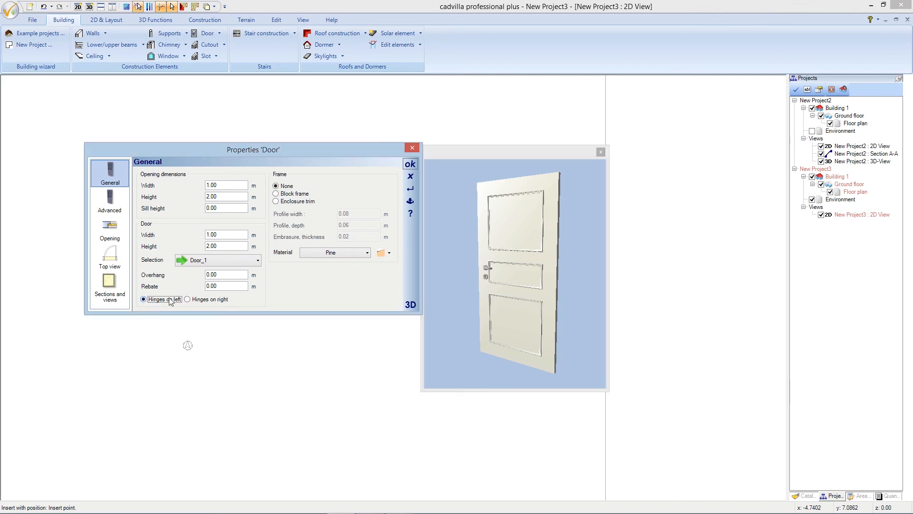
click(187, 300)
click(410, 164)
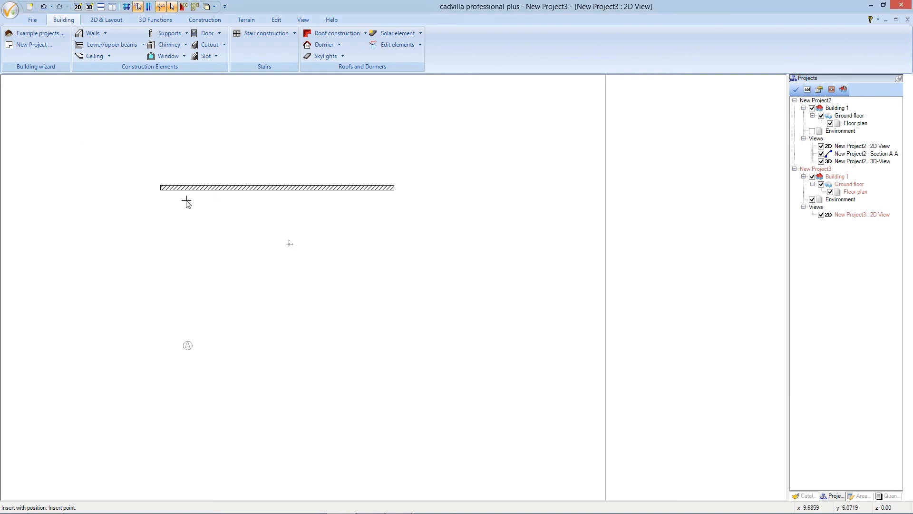
Place three Door_1 doors along the wall's left part, the first two opening above the wall and the third below
scroll(170, 192, up, 3)
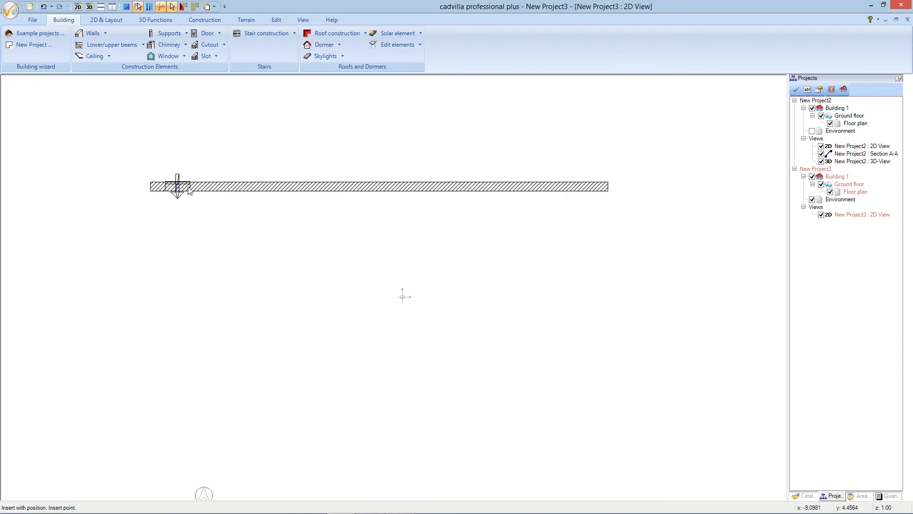
click(193, 186)
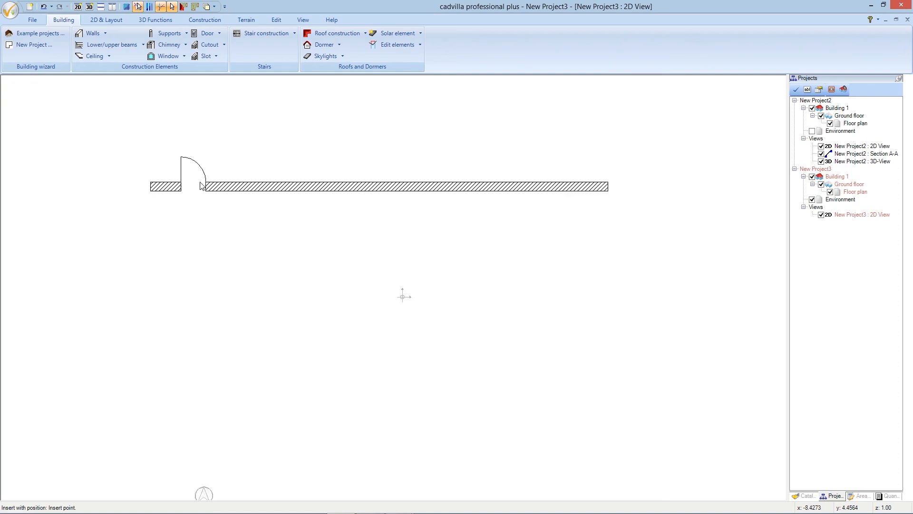
click(251, 185)
click(320, 192)
key(Escape)
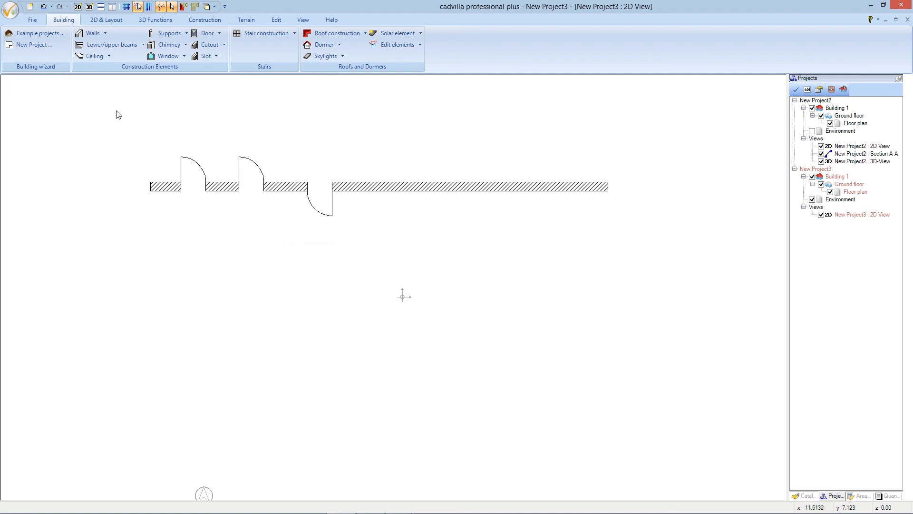
Open a 3D view of the new project, hide its Environment and show the three doors up close
click(89, 8)
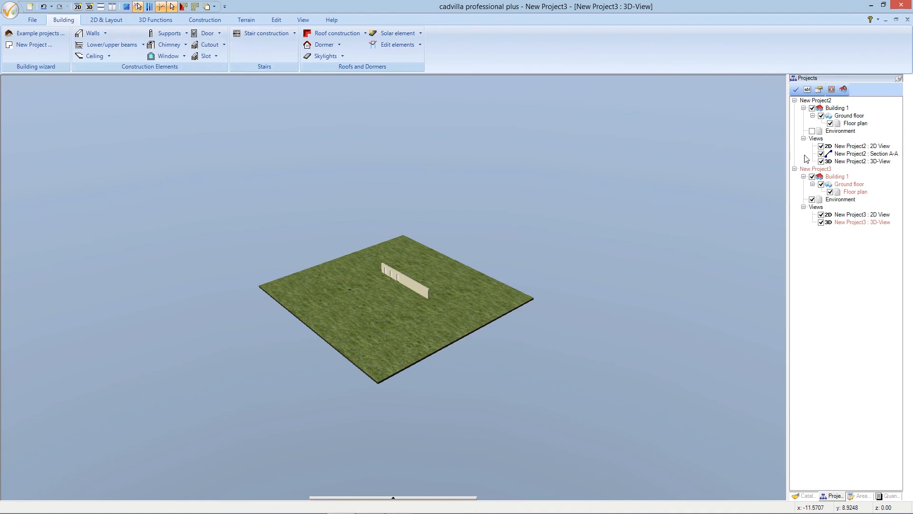
click(812, 199)
scroll(394, 273, up, 10)
drag(497, 214, 515, 180)
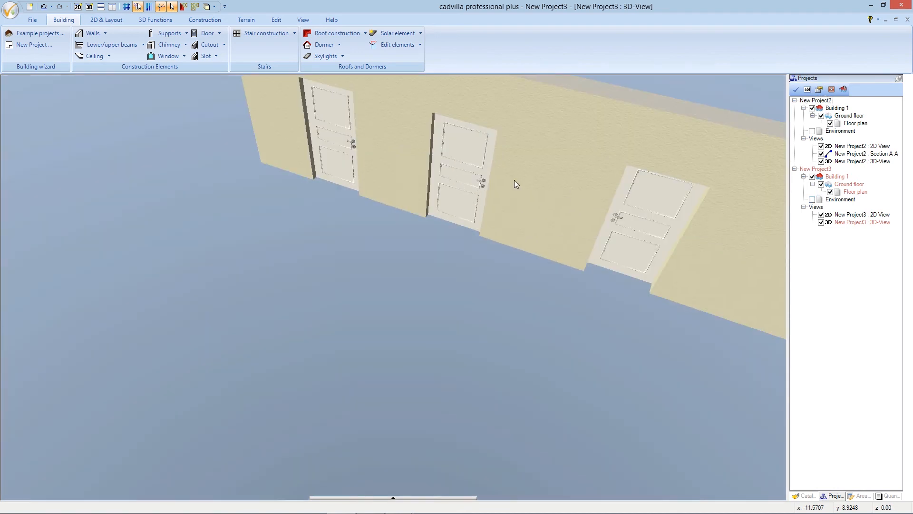